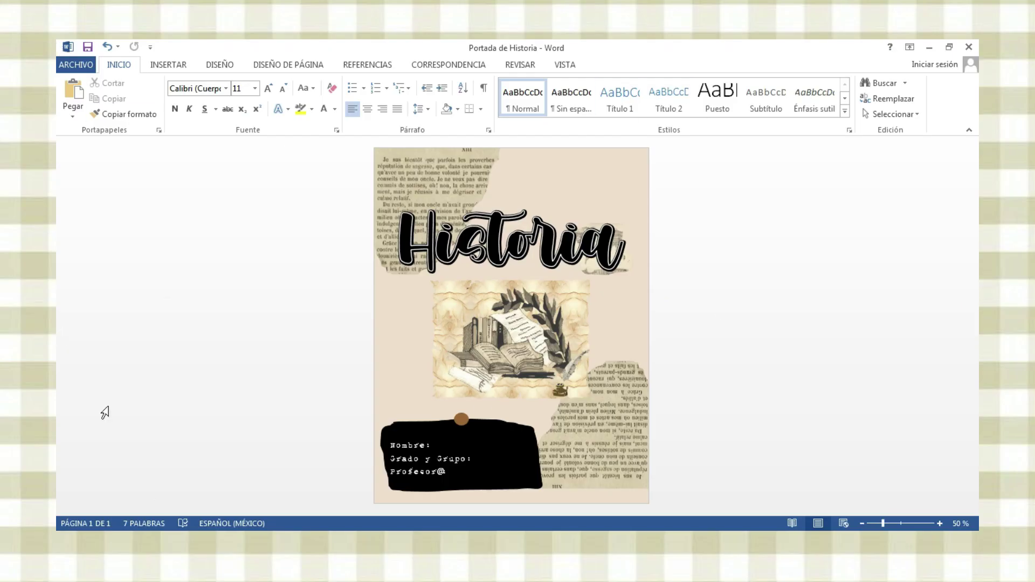
# Select the Historia title on the finished cover, then deselect it.
pyautogui.click(469, 256)
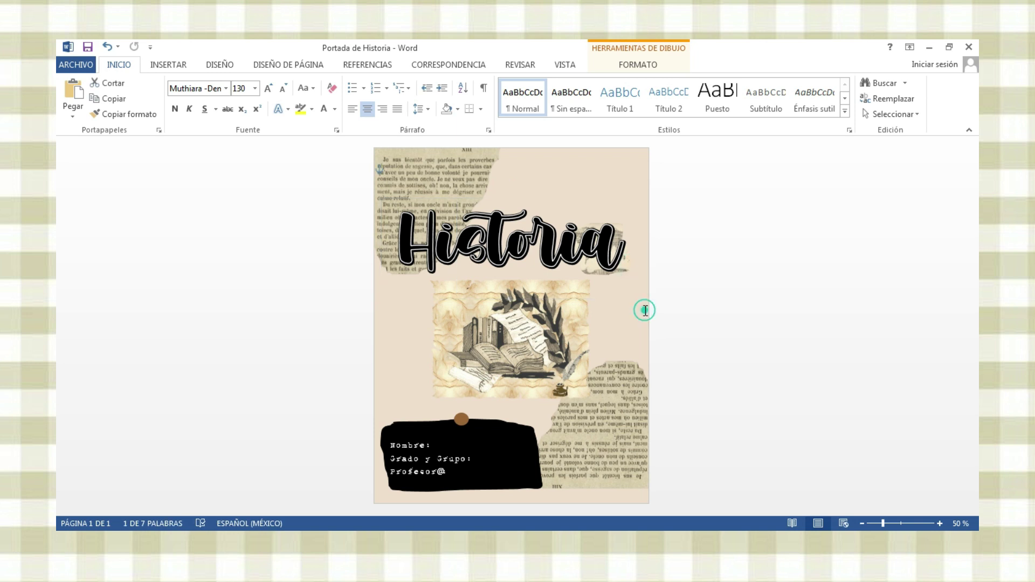
pyautogui.click(600, 165)
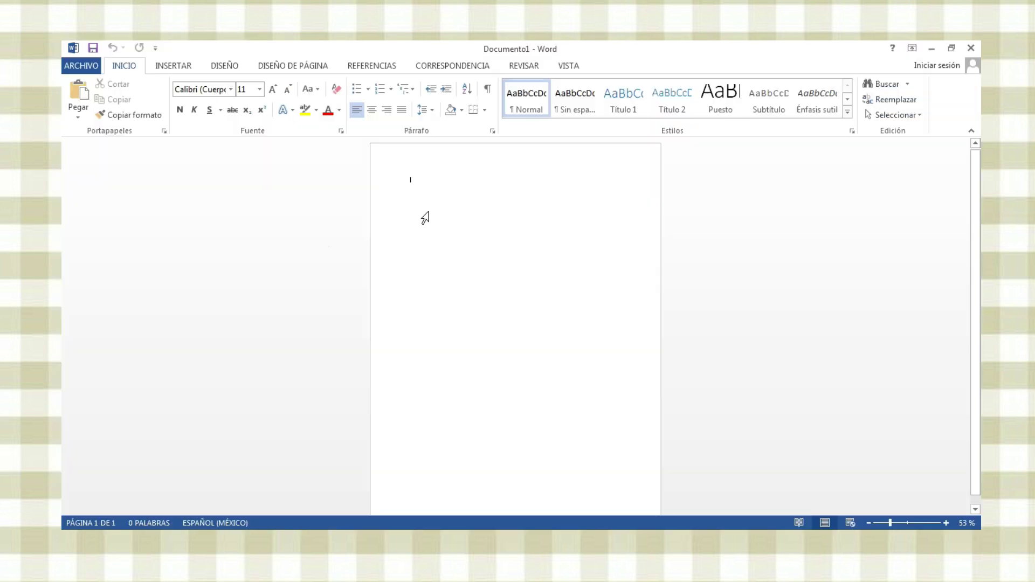
# Apply narrow (Estrecho) margins to the new page.
pyautogui.click(296, 66)
pyautogui.click(84, 101)
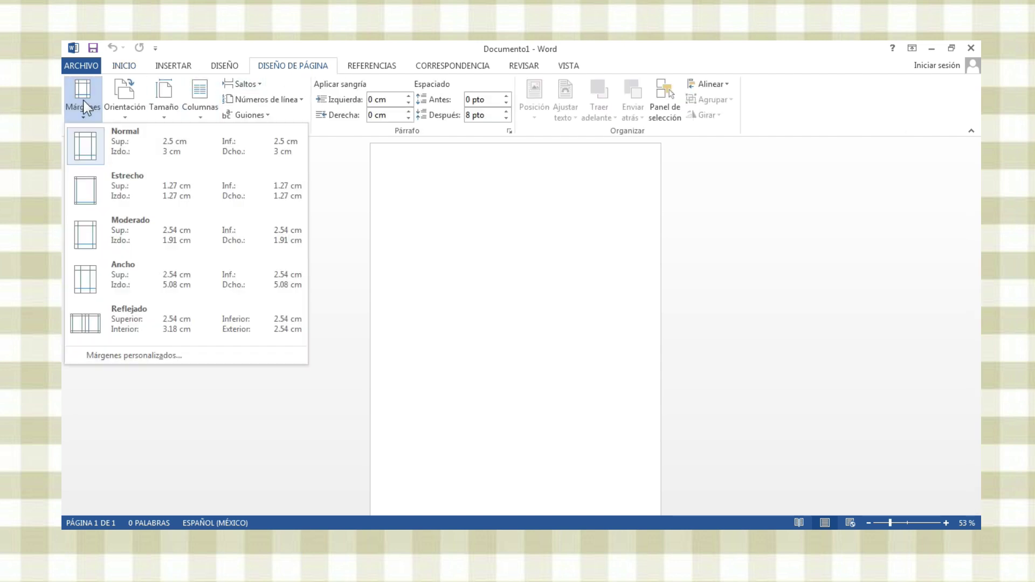
pyautogui.click(108, 185)
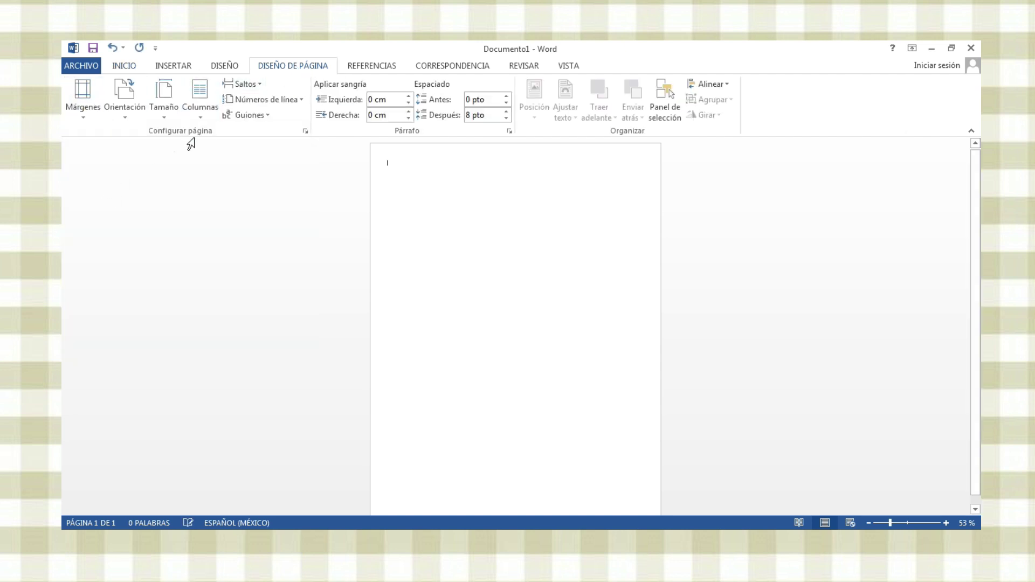
# Apply the Rojo naranja colour theme and a Marrón, Énfasis 4, Claro 80% page colour.
pyautogui.click(219, 66)
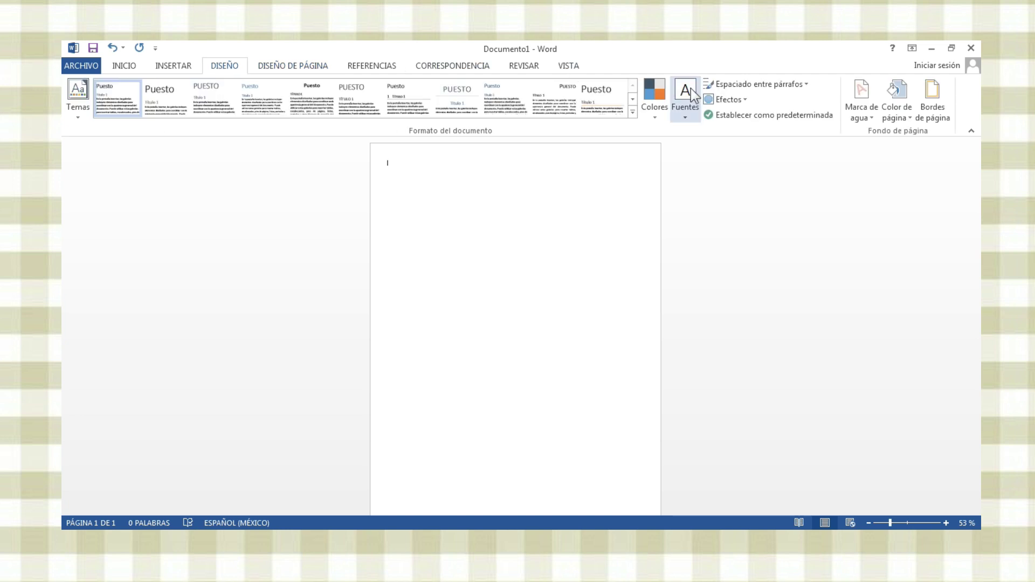
pyautogui.click(658, 109)
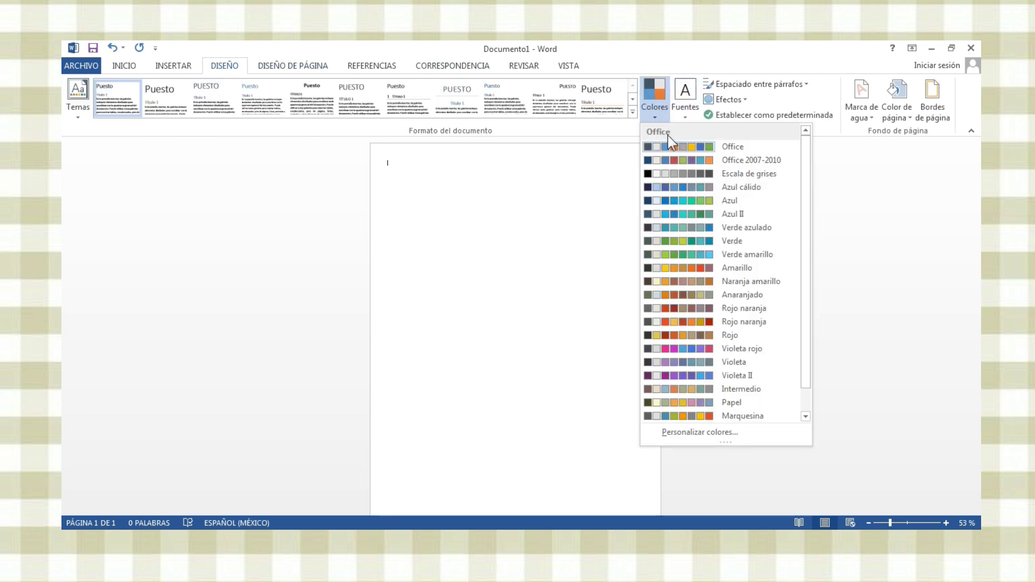
pyautogui.click(648, 320)
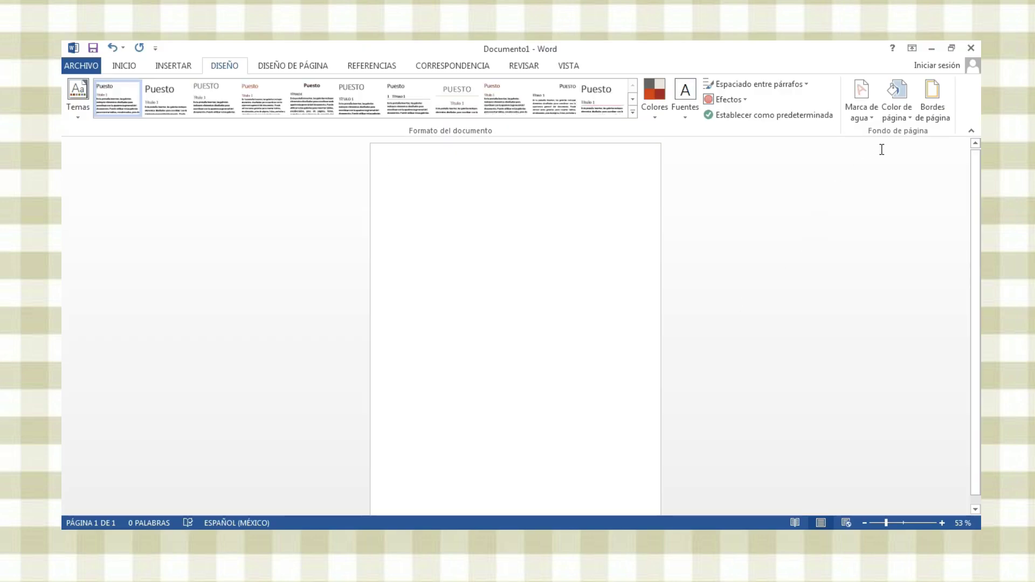
pyautogui.click(894, 114)
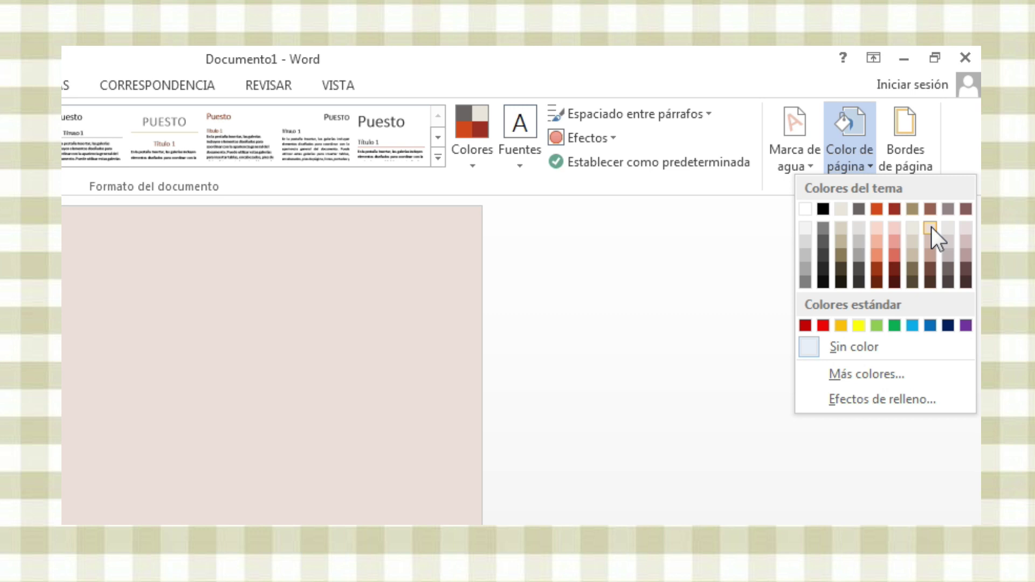
pyautogui.click(949, 156)
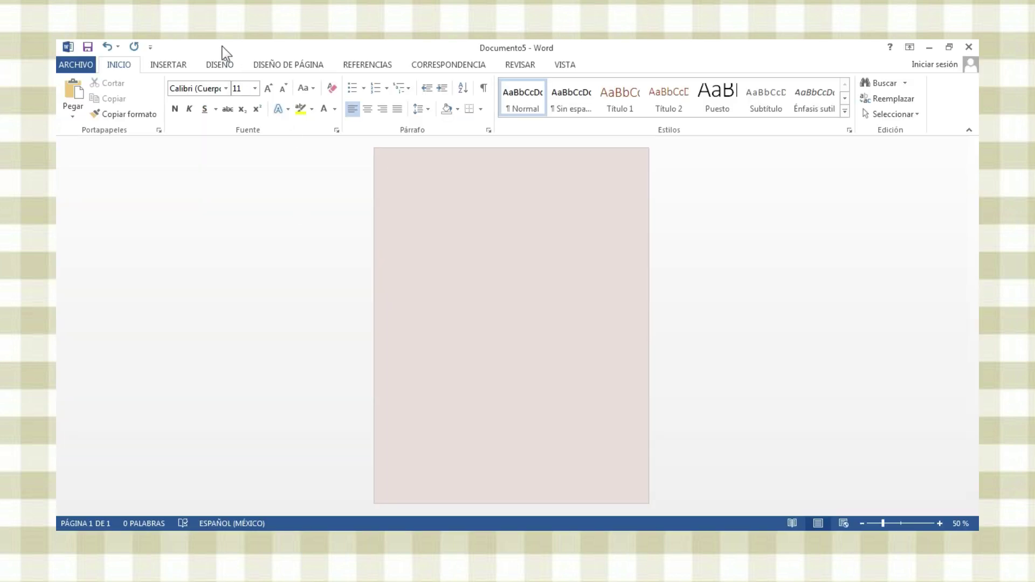
# Insert the torn printed-text paper image from the Papeles folder.
pyautogui.click(179, 65)
pyautogui.click(207, 112)
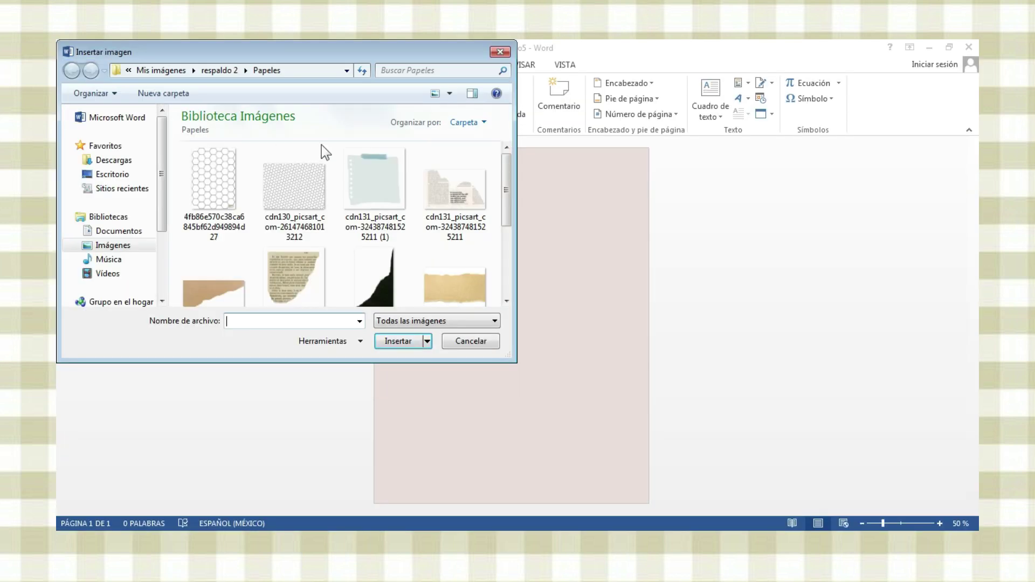
pyautogui.moveTo(507, 196); pyautogui.dragTo(506, 231)
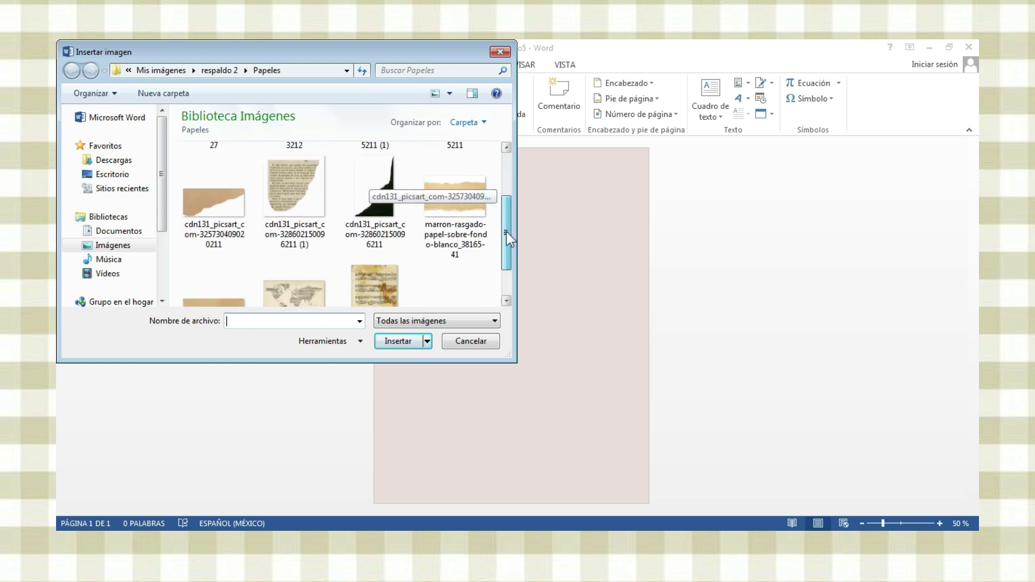
pyautogui.doubleClick(316, 189)
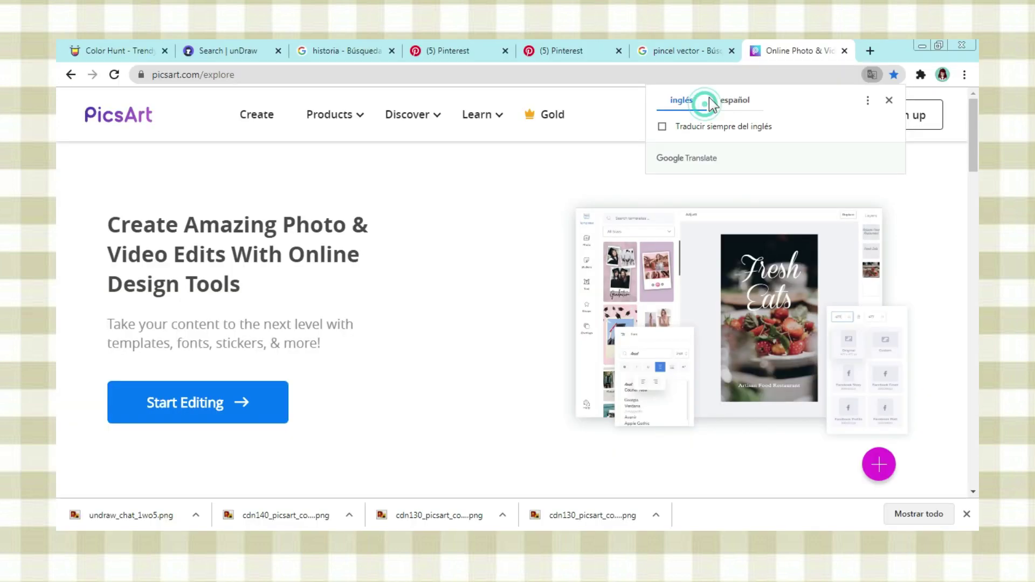
# Dismiss the translate popup and search PicsArt stickers for 'papeles'.
pyautogui.click(889, 101)
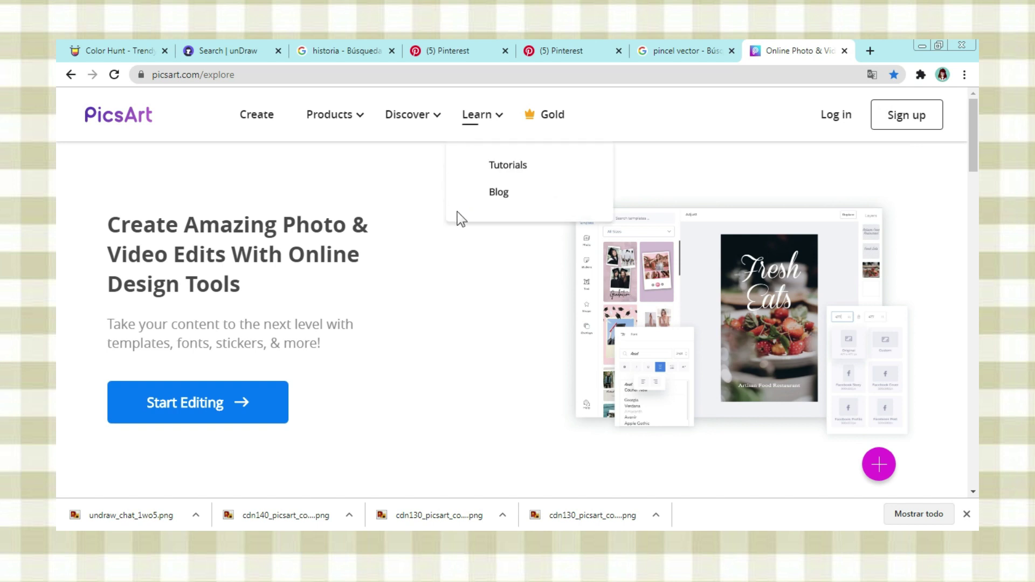
pyautogui.moveTo(407, 114)
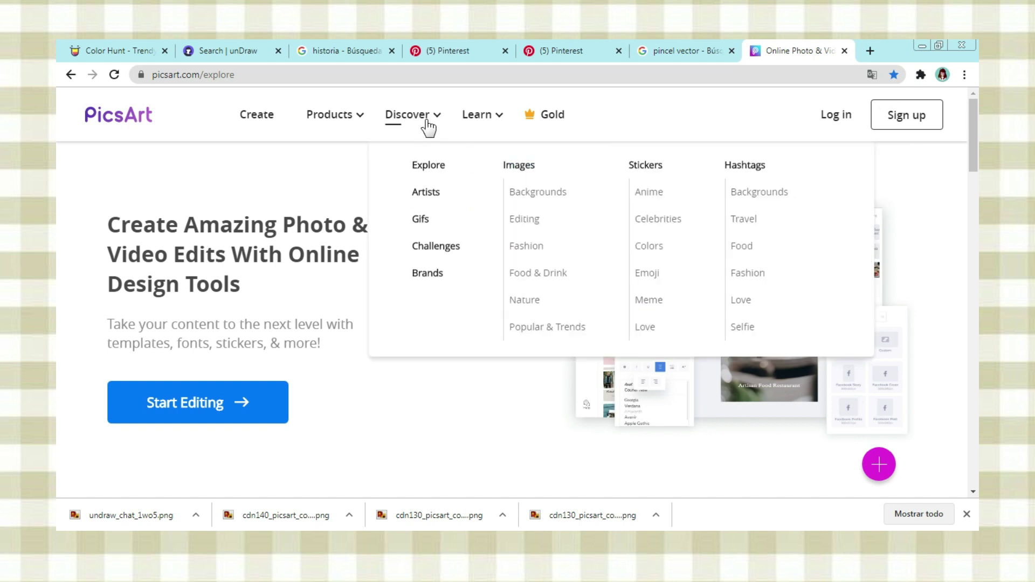
pyautogui.click(651, 168)
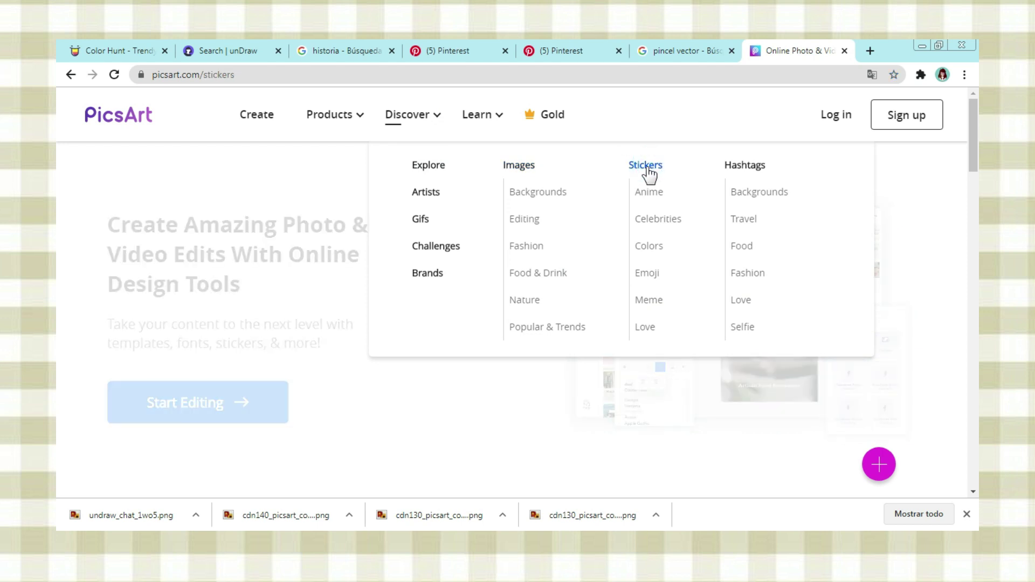
pyautogui.click(926, 190)
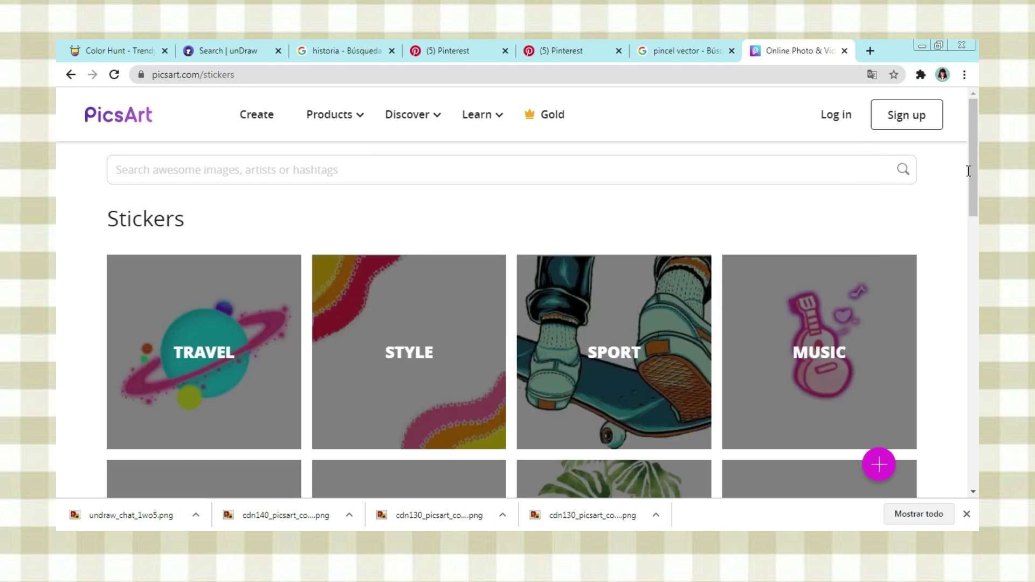
pyautogui.click(647, 168)
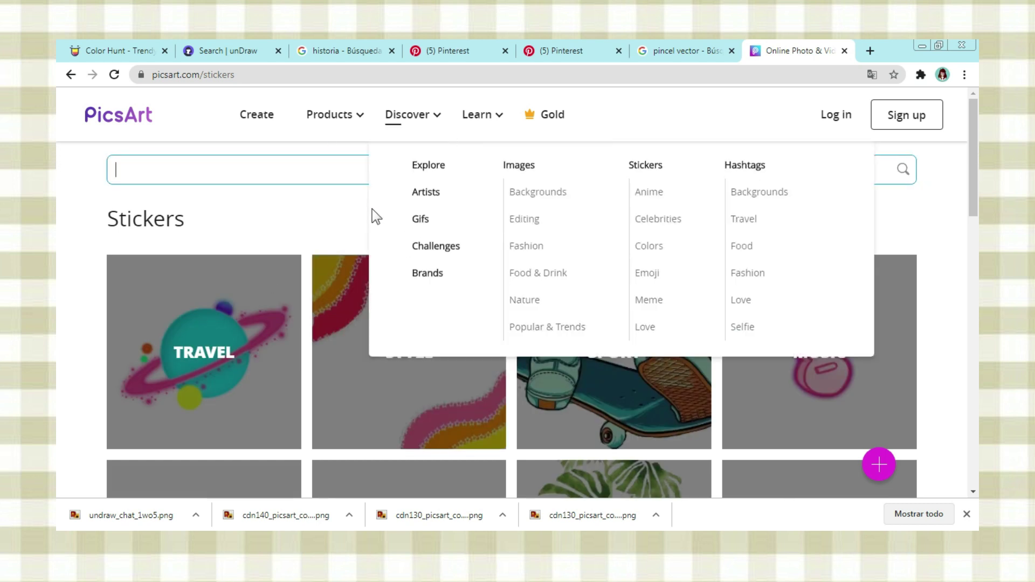
pyautogui.click(330, 169)
pyautogui.write('papeles')
pyautogui.press('Return')
pyautogui.click(144, 260)
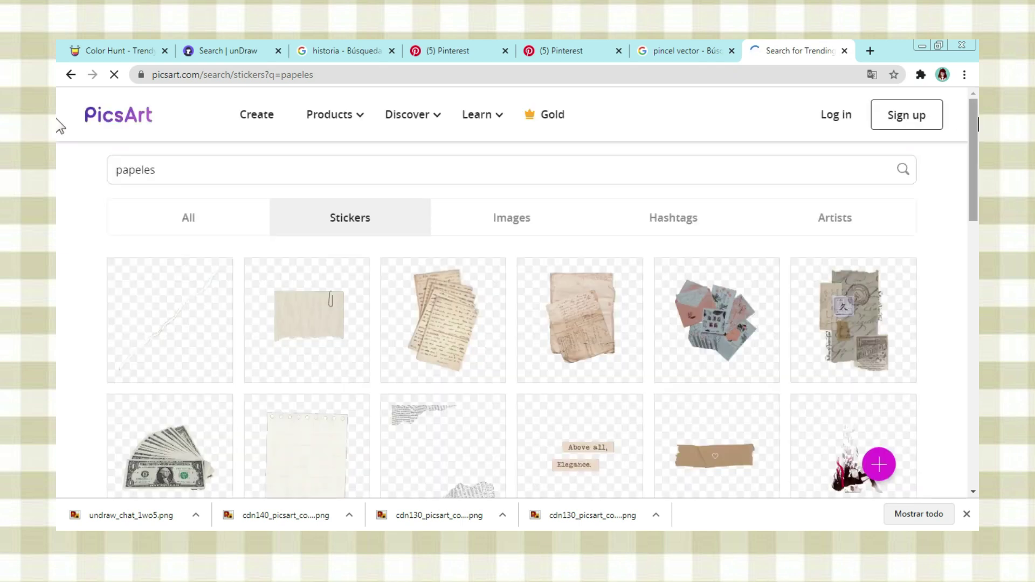
# Search stickers for 'paper' instead and preview a torn newspaper sticker.
pyautogui.moveTo(973, 132); pyautogui.dragTo(973, 450)
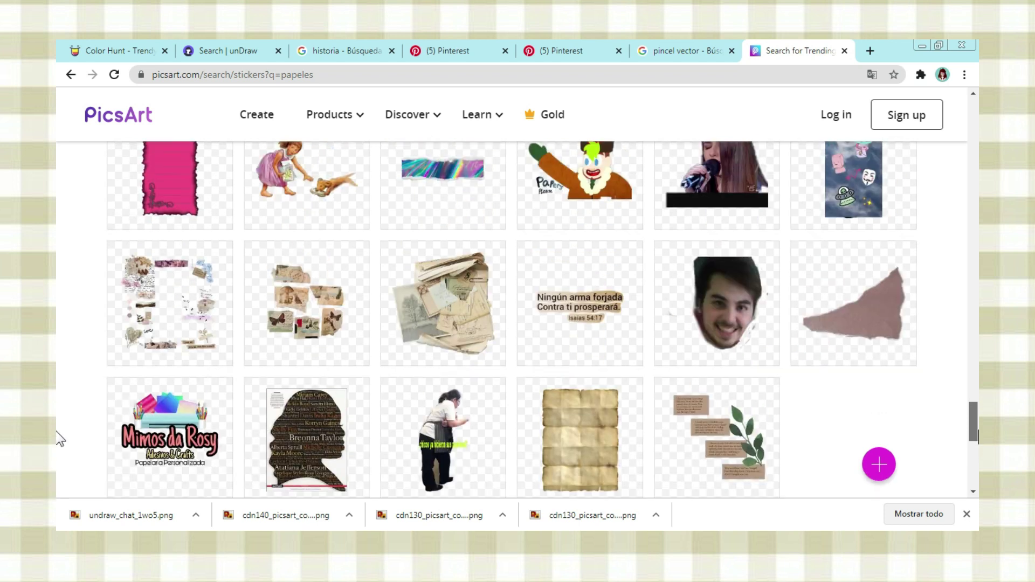
pyautogui.moveTo(975, 450); pyautogui.dragTo(974, 97)
pyautogui.doubleClick(337, 169)
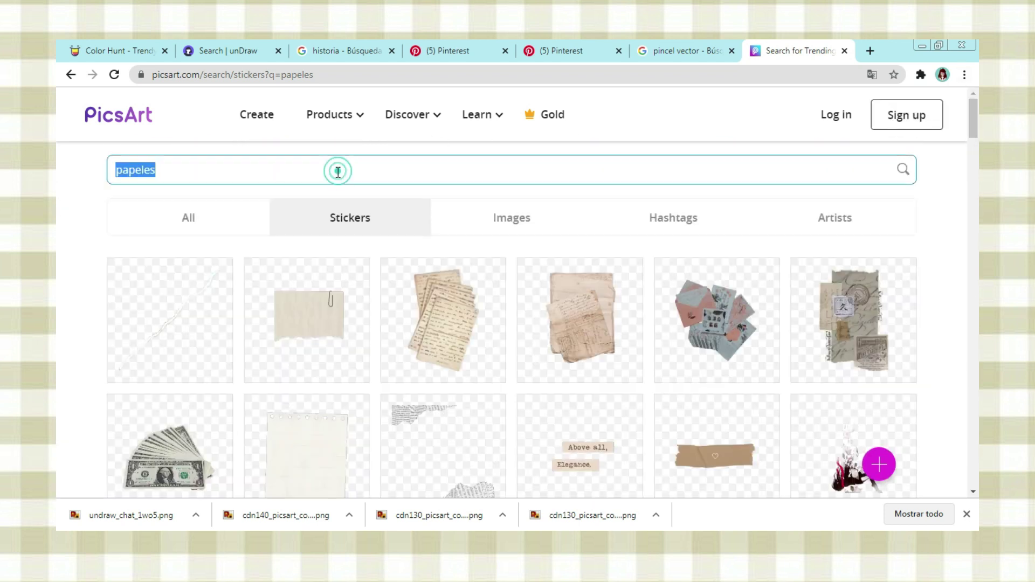
pyautogui.press('BackSpace')
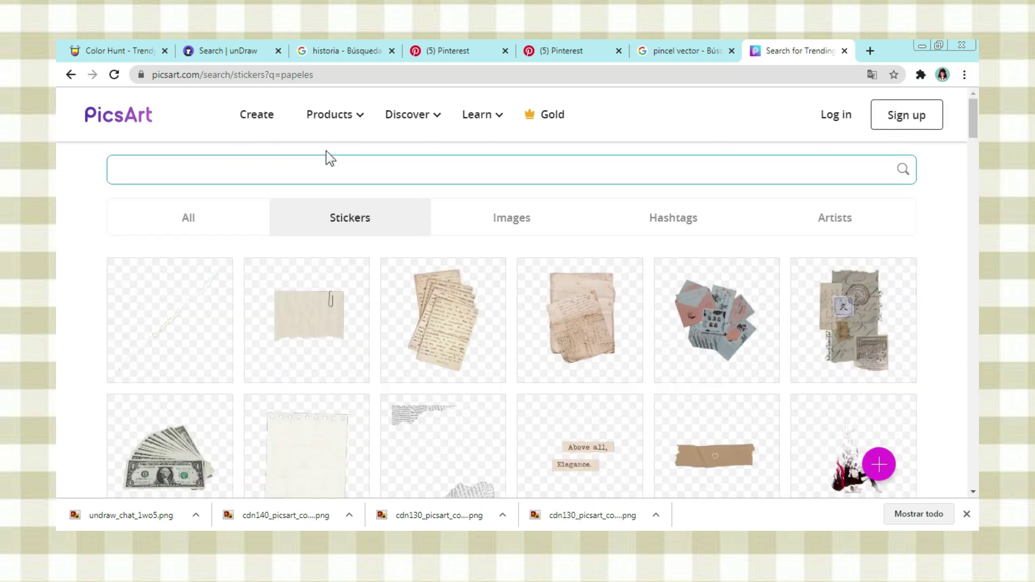
pyautogui.write('paper')
pyautogui.press('Return')
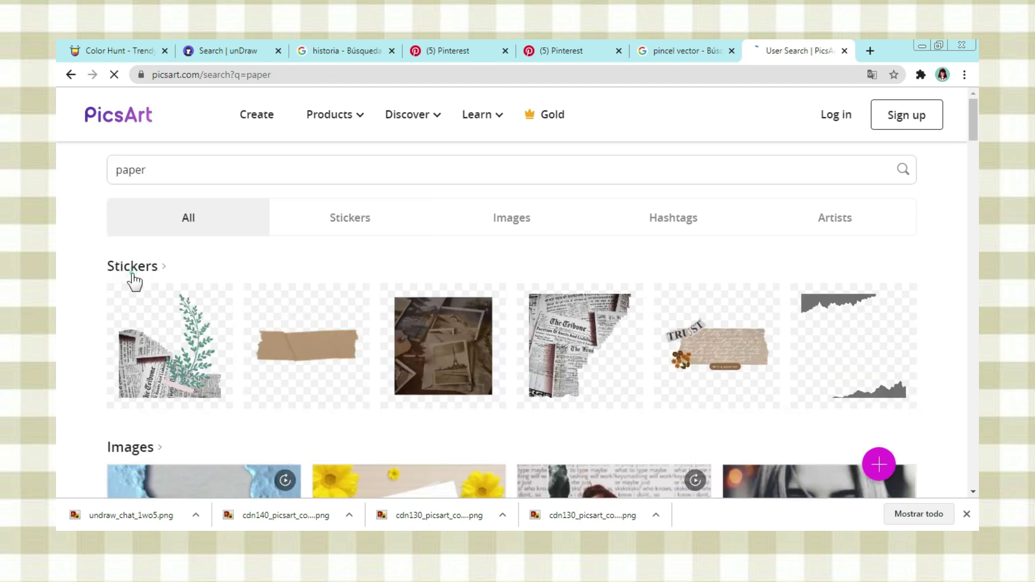
pyautogui.moveTo(975, 89)
pyautogui.mouseDown()
pyautogui.moveTo(924, 399)
pyautogui.moveTo(973, 424)
pyautogui.moveTo(976, 458)
pyautogui.mouseUp()
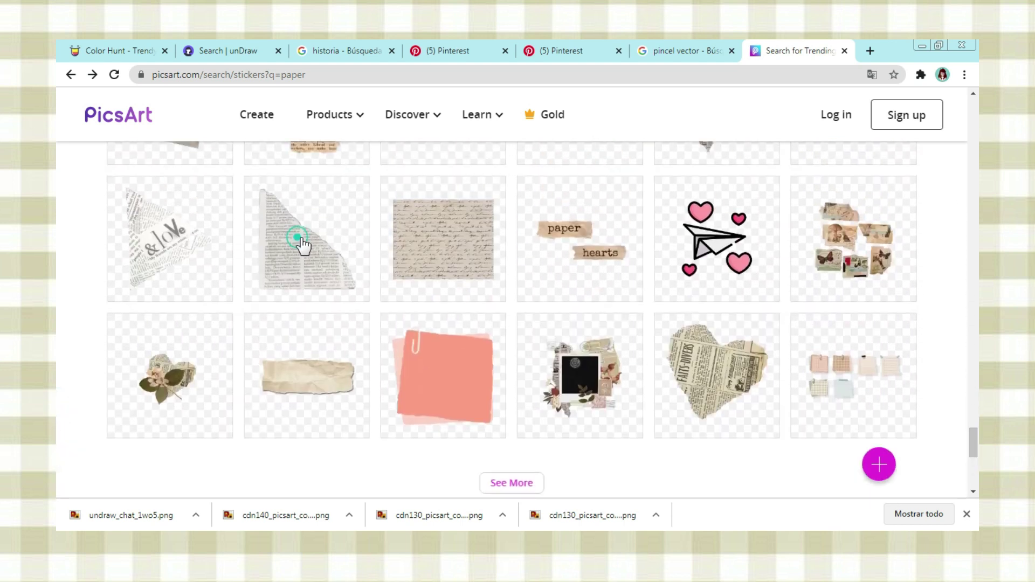
pyautogui.click(296, 238)
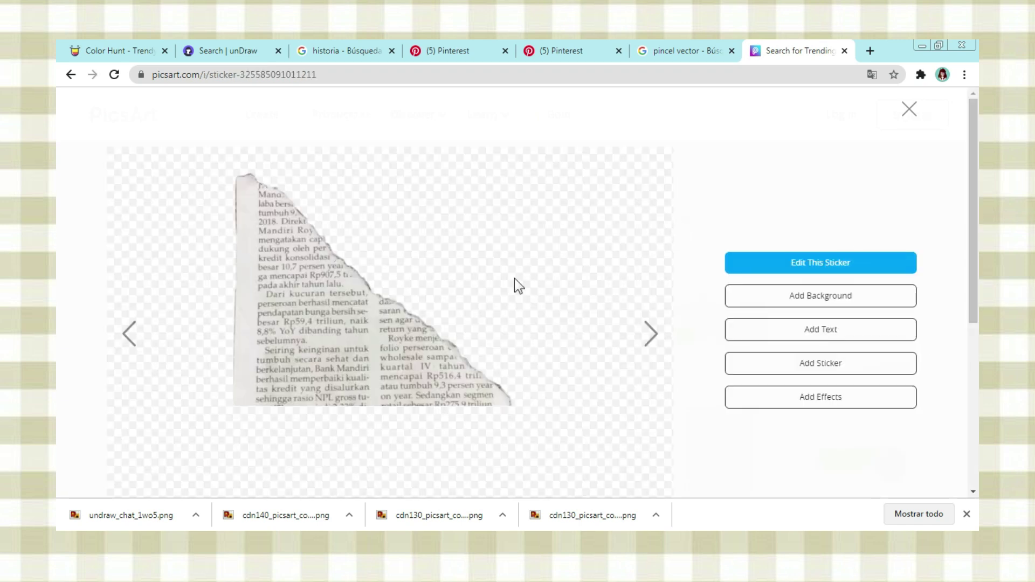
pyautogui.click(910, 113)
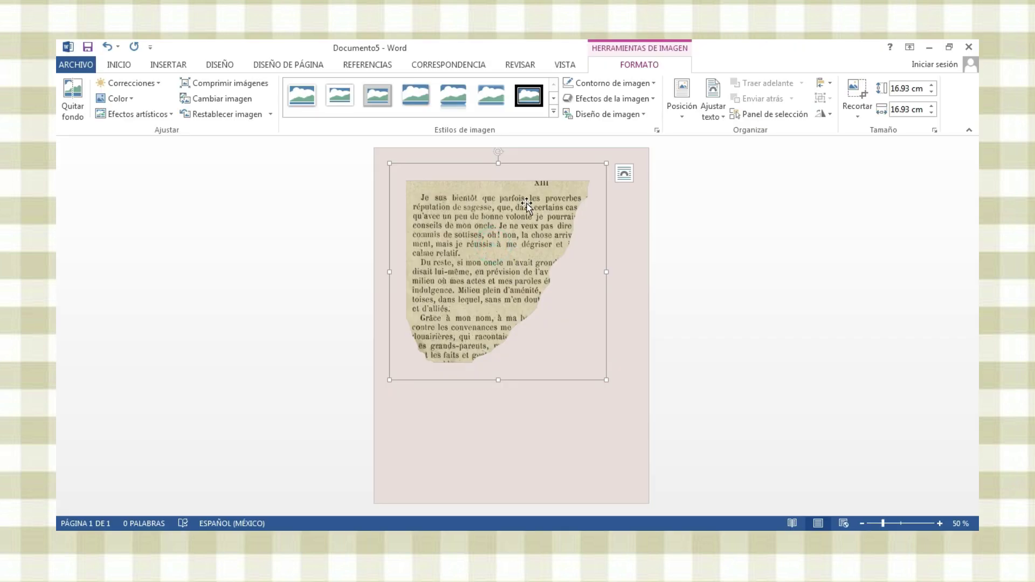
# Crop the empty margins off the torn paper image.
pyautogui.rightClick(523, 206)
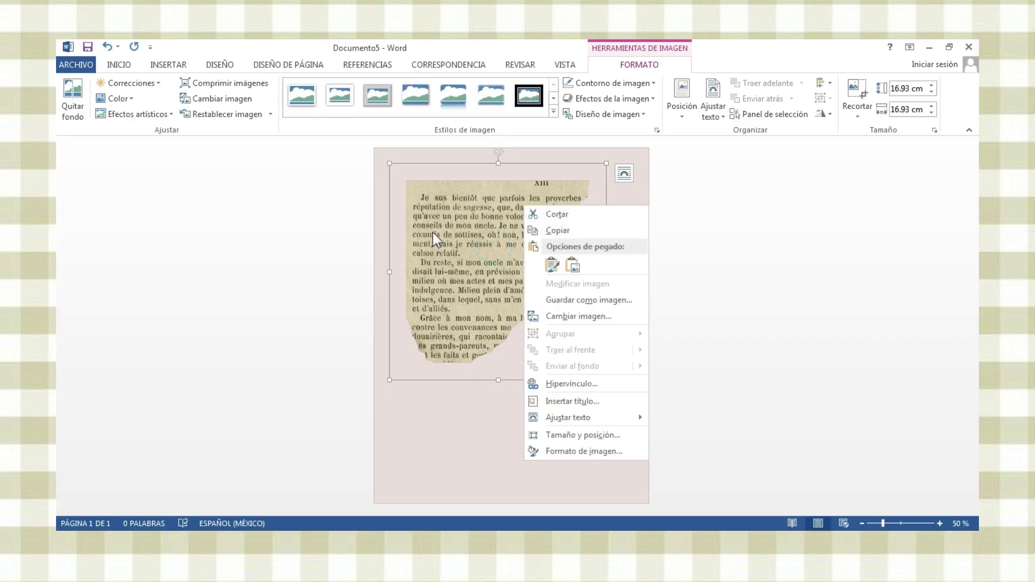
pyautogui.press('Escape')
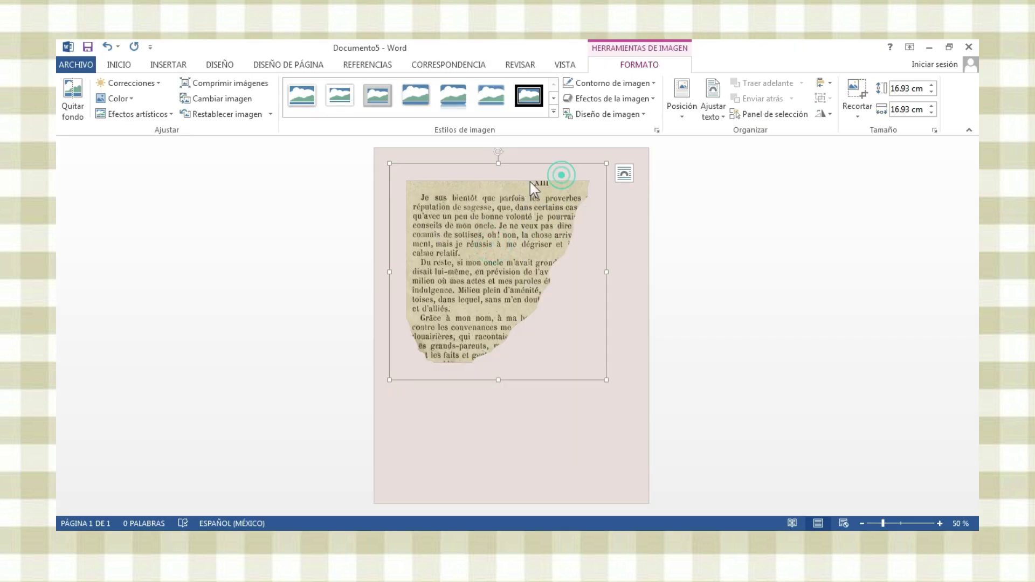
pyautogui.moveTo(397, 170); pyautogui.dragTo(406, 181)
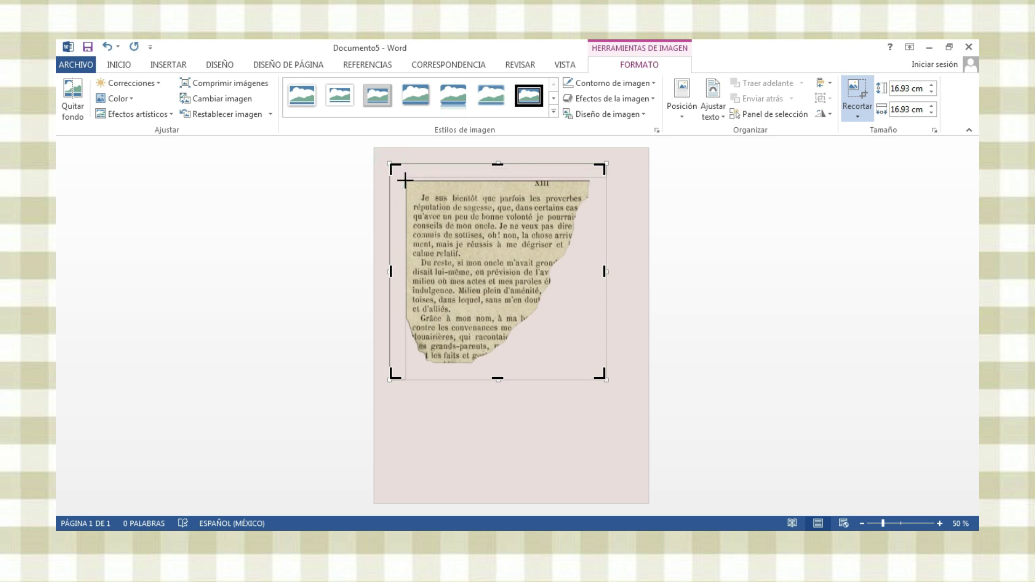
pyautogui.moveTo(589, 361); pyautogui.dragTo(579, 349)
pyautogui.press('Escape')
# Put the paper piece behind the text, shrink it and move it to the top-left corner.
pyautogui.click(569, 175)
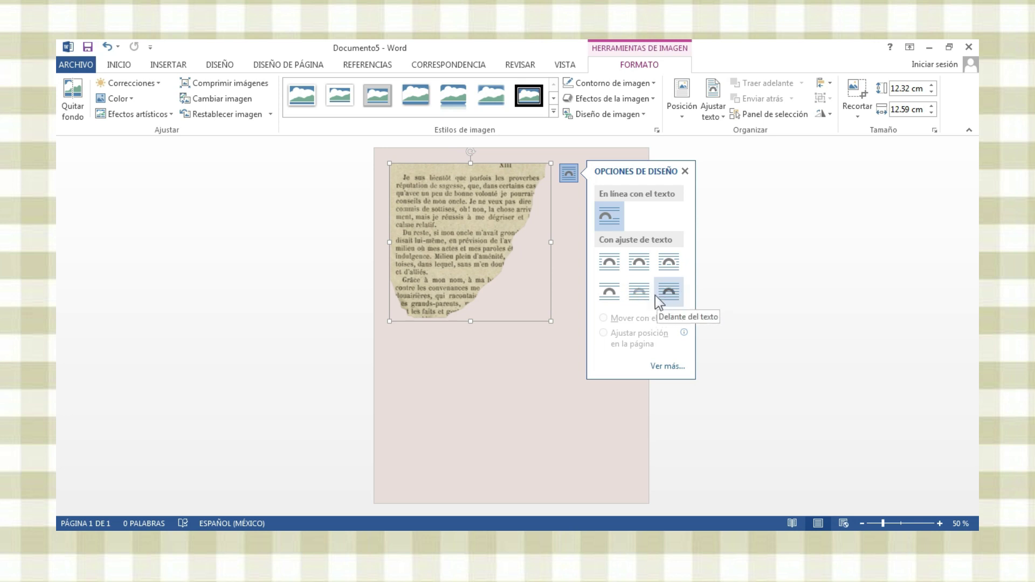
pyautogui.click(637, 291)
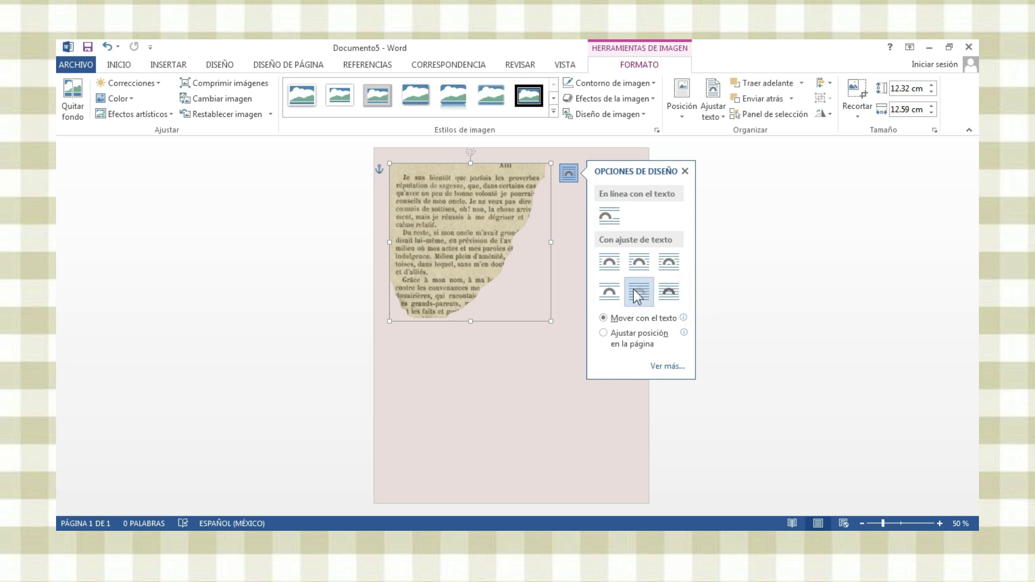
pyautogui.moveTo(456, 248); pyautogui.dragTo(440, 233)
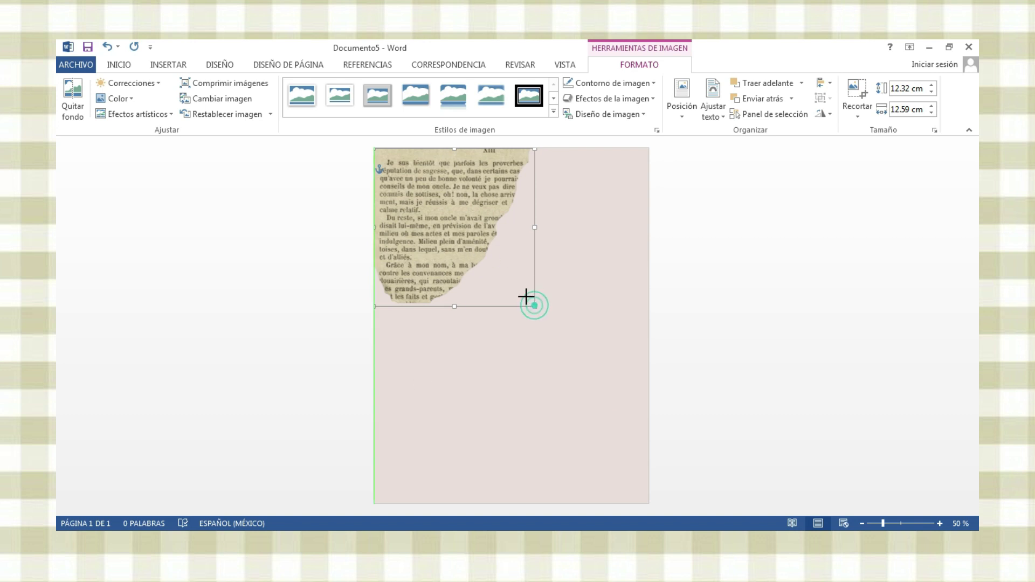
pyautogui.moveTo(531, 303); pyautogui.dragTo(513, 285)
pyautogui.click(593, 279)
# Paste a copy of the paper piece in the bottom-right corner, rotated nearly upside down.
pyautogui.rightClick(471, 195)
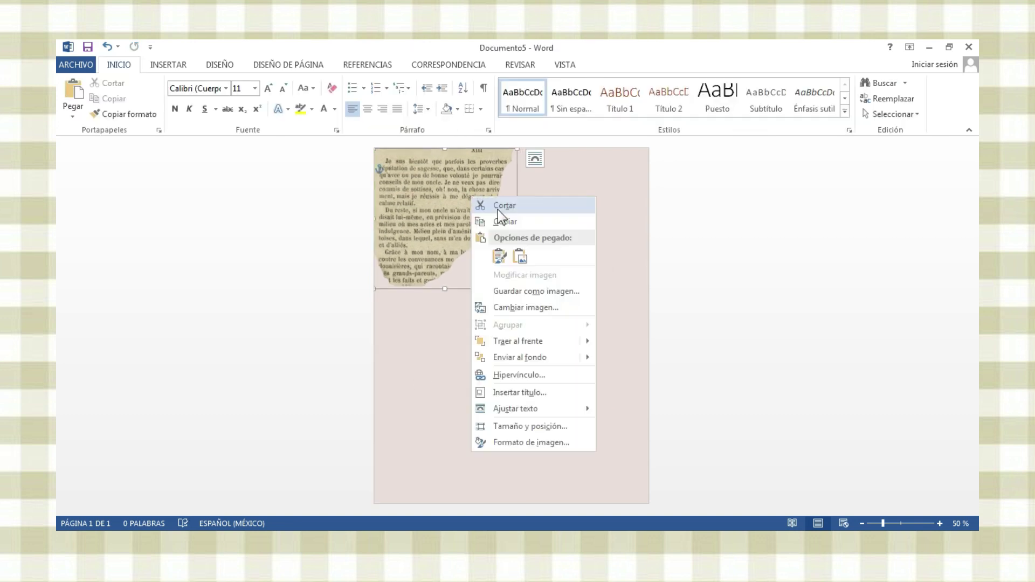
pyautogui.click(509, 222)
pyautogui.click(73, 99)
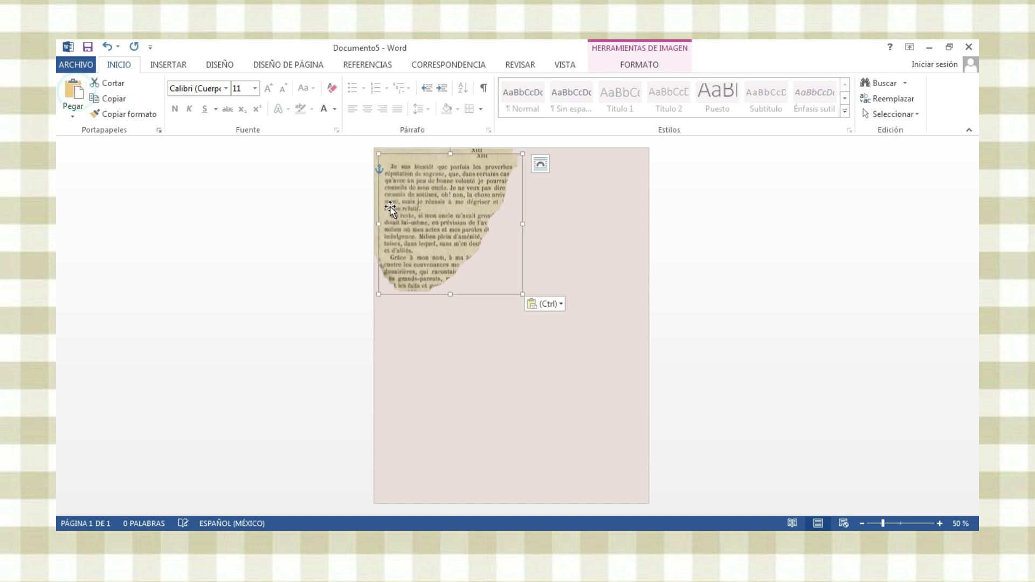
pyautogui.moveTo(435, 199); pyautogui.dragTo(520, 398)
pyautogui.moveTo(533, 335)
pyautogui.mouseDown()
pyautogui.moveTo(539, 471)
pyautogui.moveTo(532, 465)
pyautogui.moveTo(597, 471)
pyautogui.mouseUp()
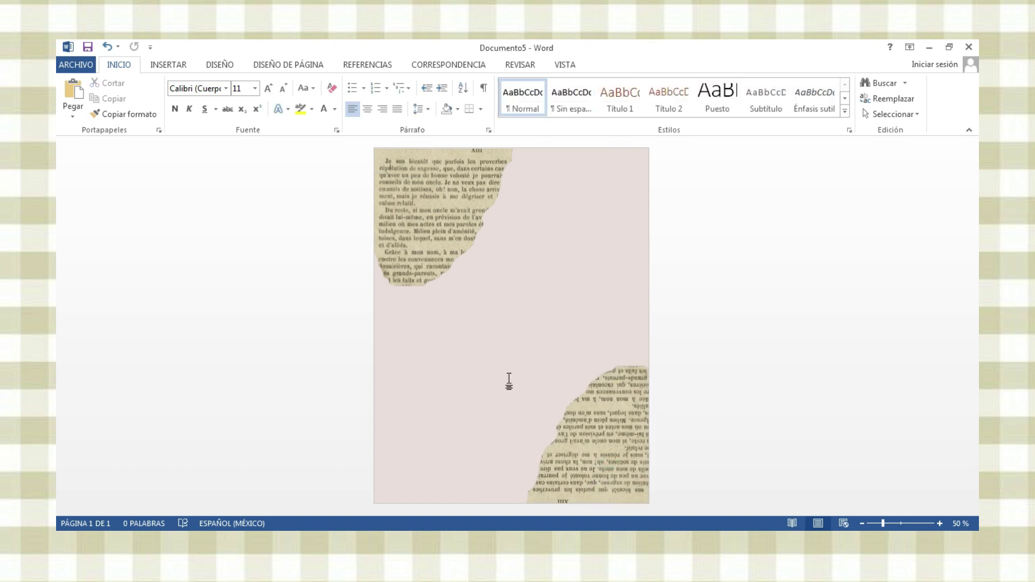
pyautogui.hotkey('alt', 'Tab')
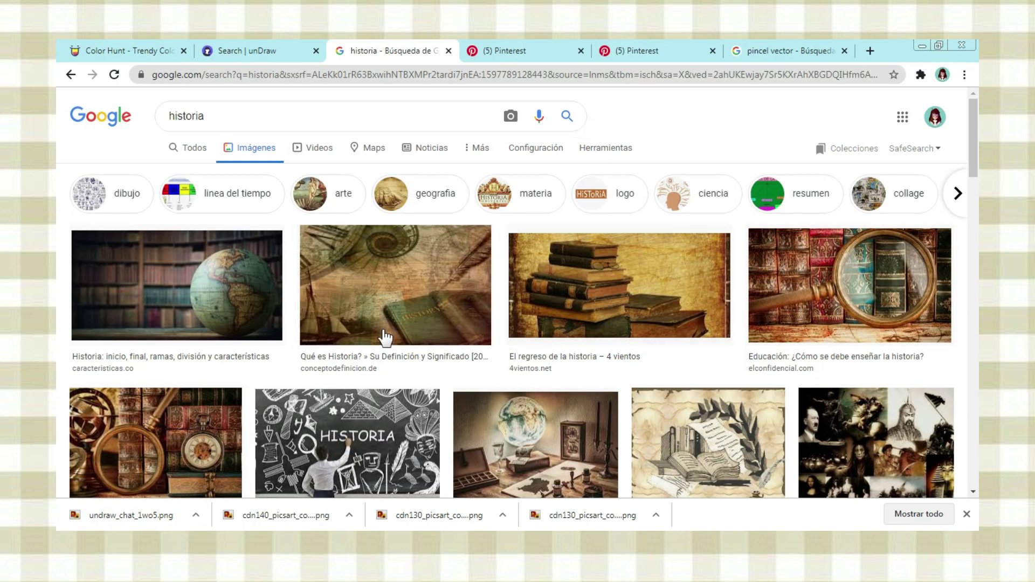
# Copy the books-and-quill illustration from the 'historia' image results and return to Word.
pyautogui.click(211, 114)
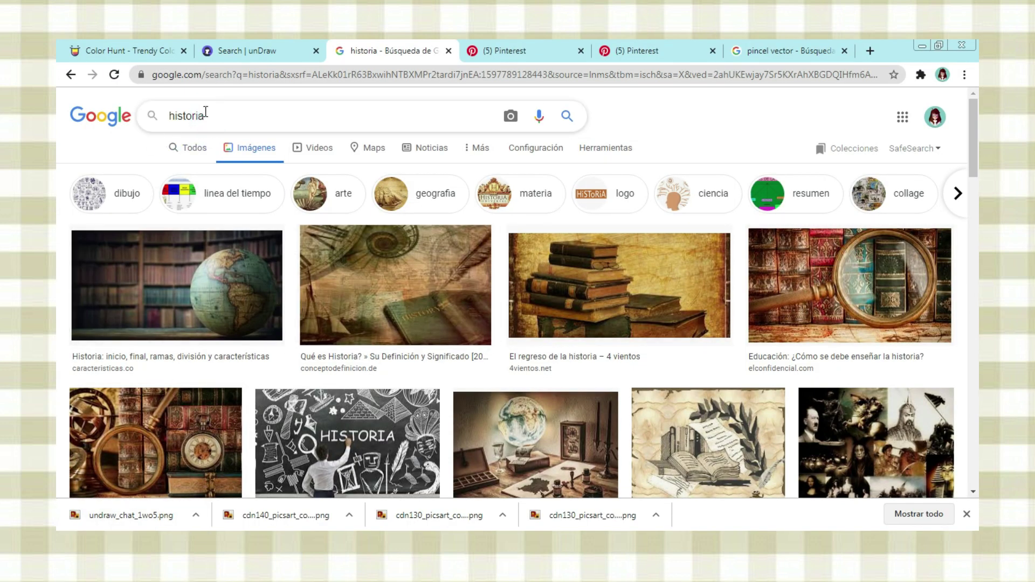
pyautogui.scroll(-2, 59, 153)
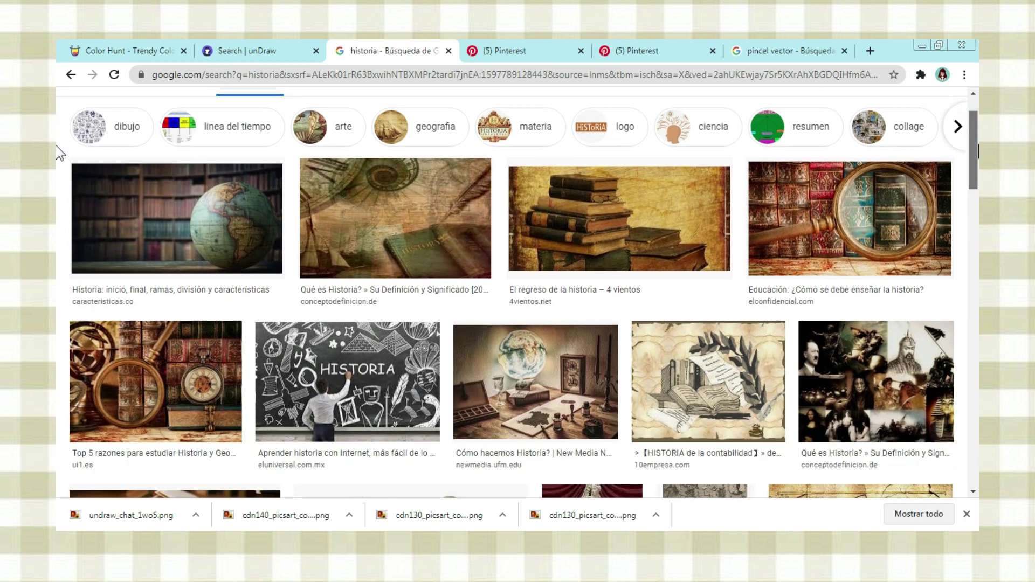
pyautogui.click(727, 353)
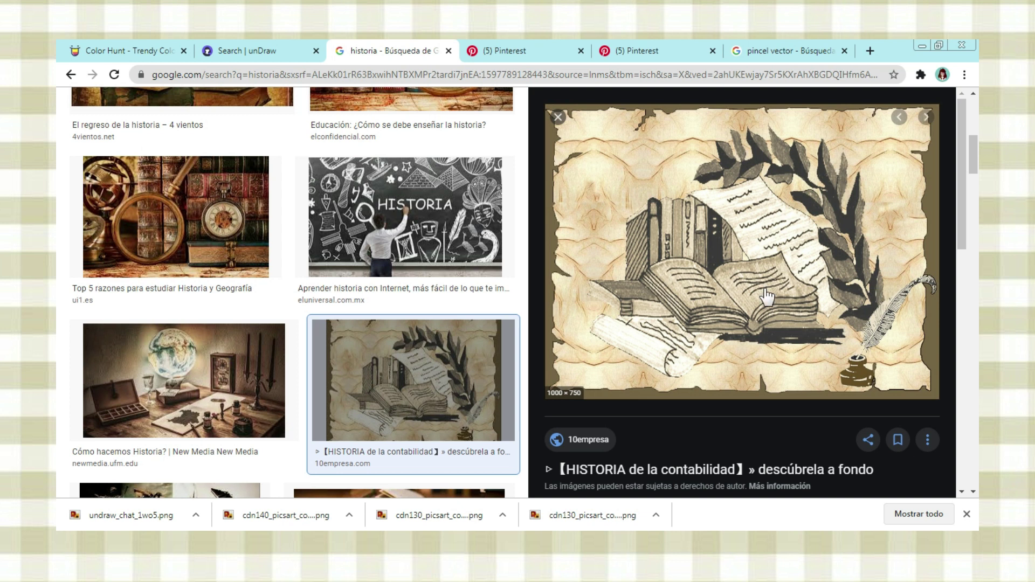
pyautogui.rightClick(754, 206)
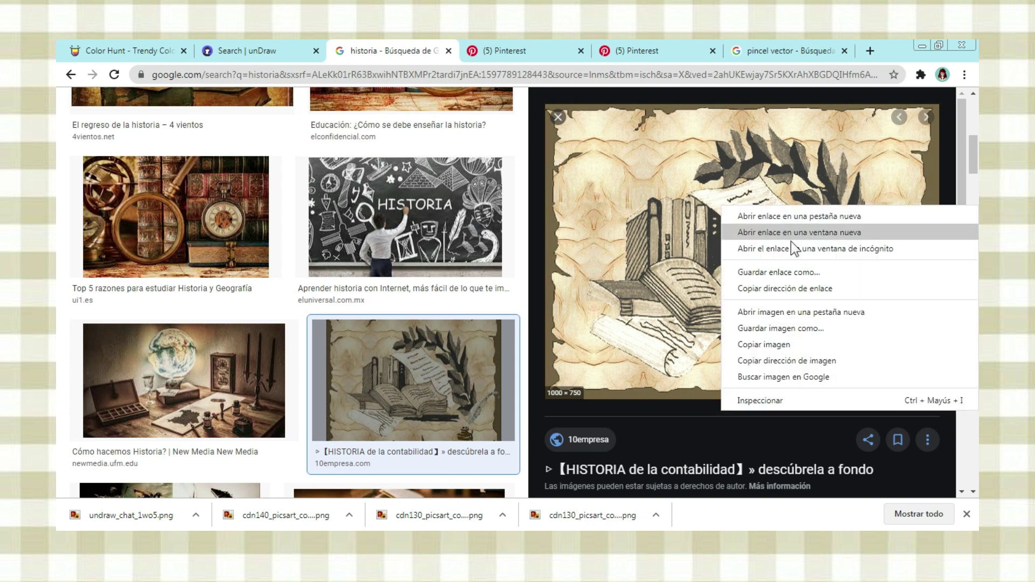
pyautogui.click(789, 345)
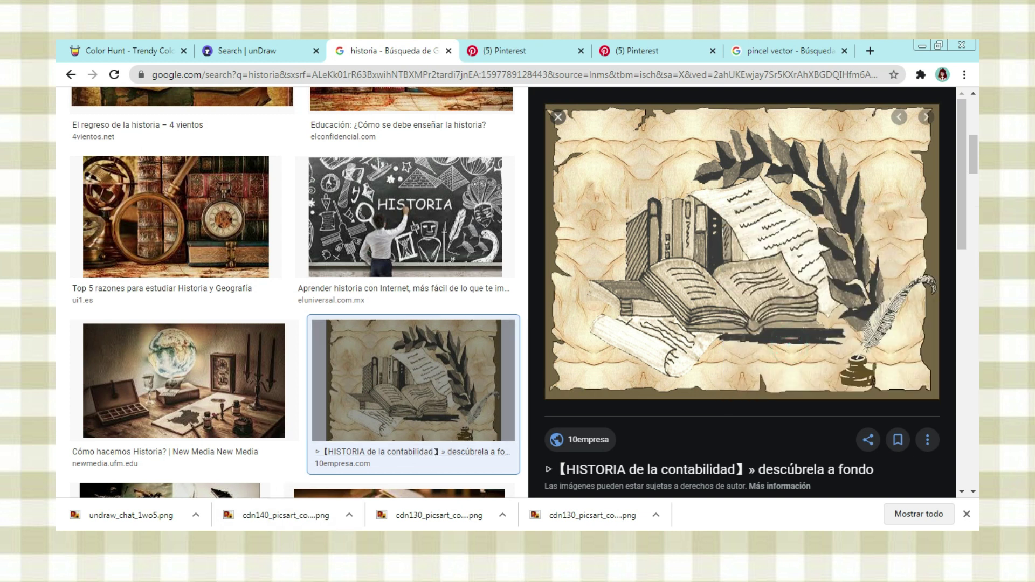
pyautogui.click(240, 520)
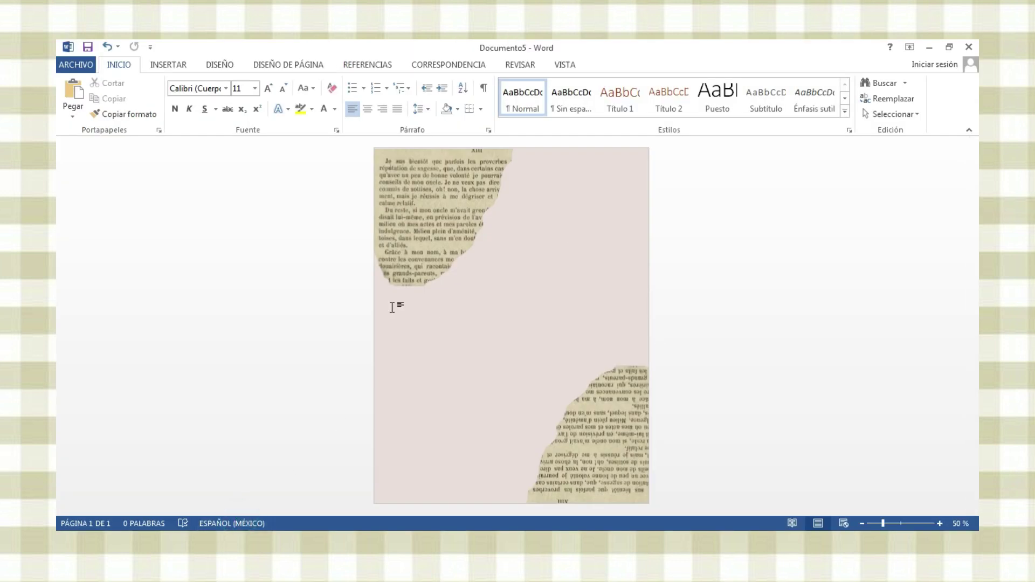
# Paste the books illustration and remove its background, marking the border for removal.
pyautogui.click(73, 94)
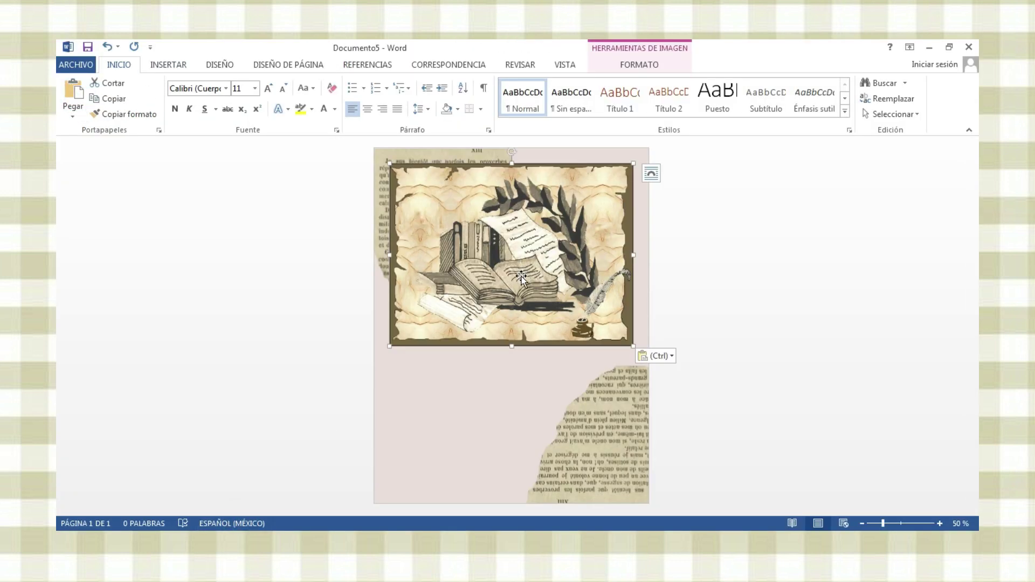
pyautogui.click(519, 277)
pyautogui.doubleClick(519, 277)
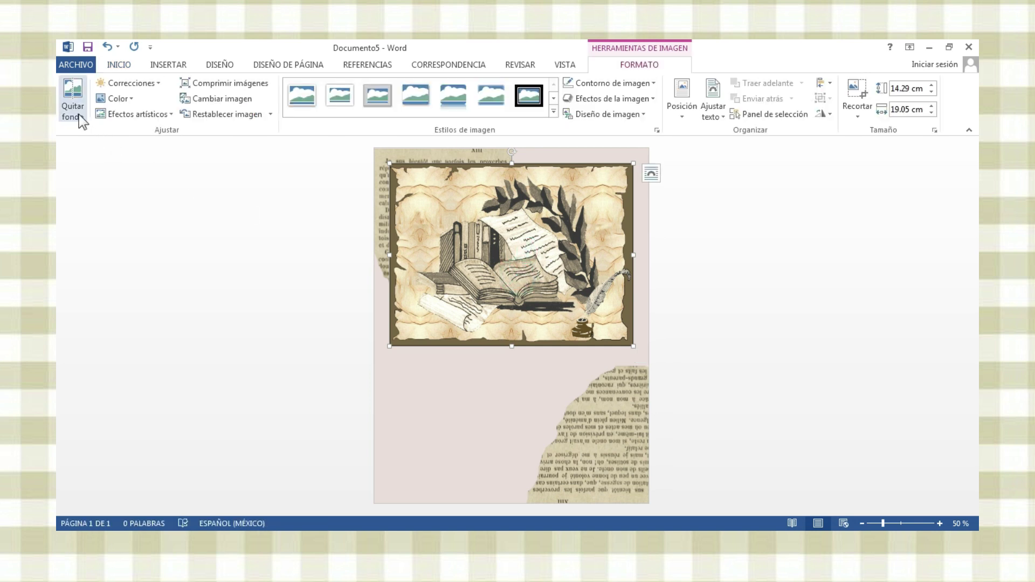
pyautogui.click(78, 115)
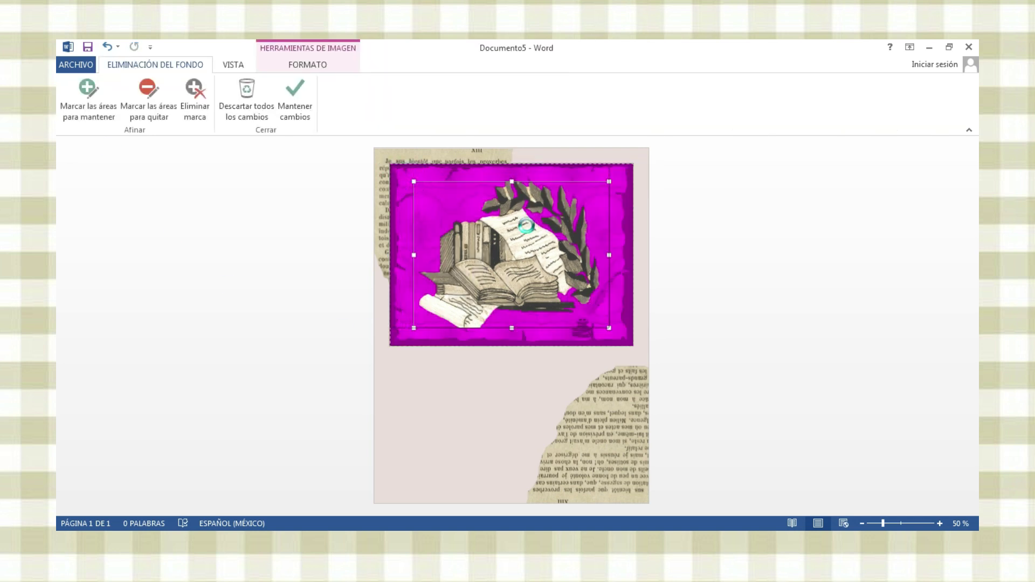
pyautogui.moveTo(611, 328); pyautogui.dragTo(634, 346)
pyautogui.click(149, 97)
pyautogui.moveTo(475, 167); pyautogui.dragTo(618, 167)
pyautogui.moveTo(628, 167); pyautogui.dragTo(628, 270)
pyautogui.moveTo(627, 274); pyautogui.dragTo(628, 312)
pyautogui.click(655, 247)
# Set the illustration behind the text, resize it and position it in the lower middle.
pyautogui.click(651, 173)
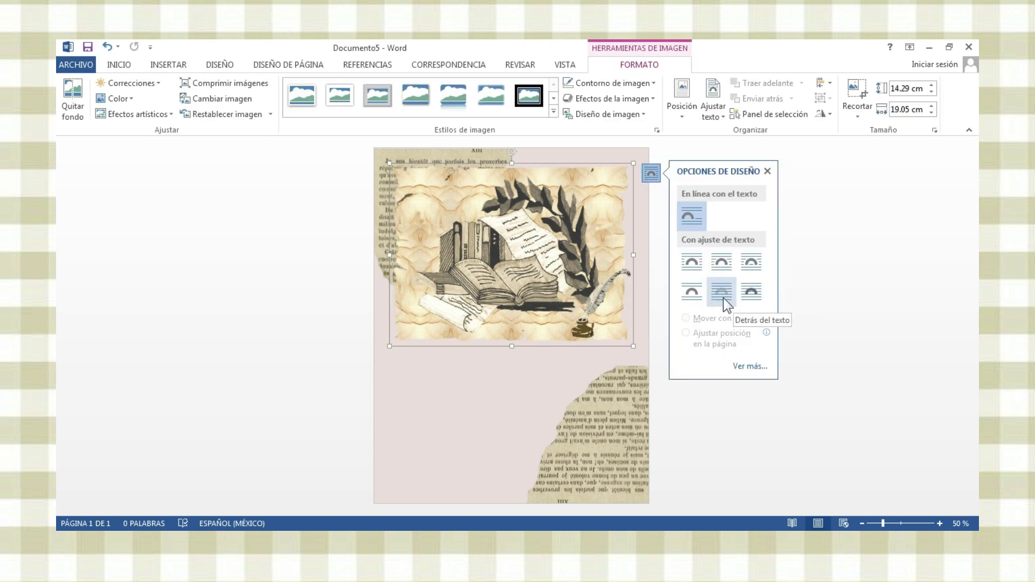
pyautogui.click(723, 298)
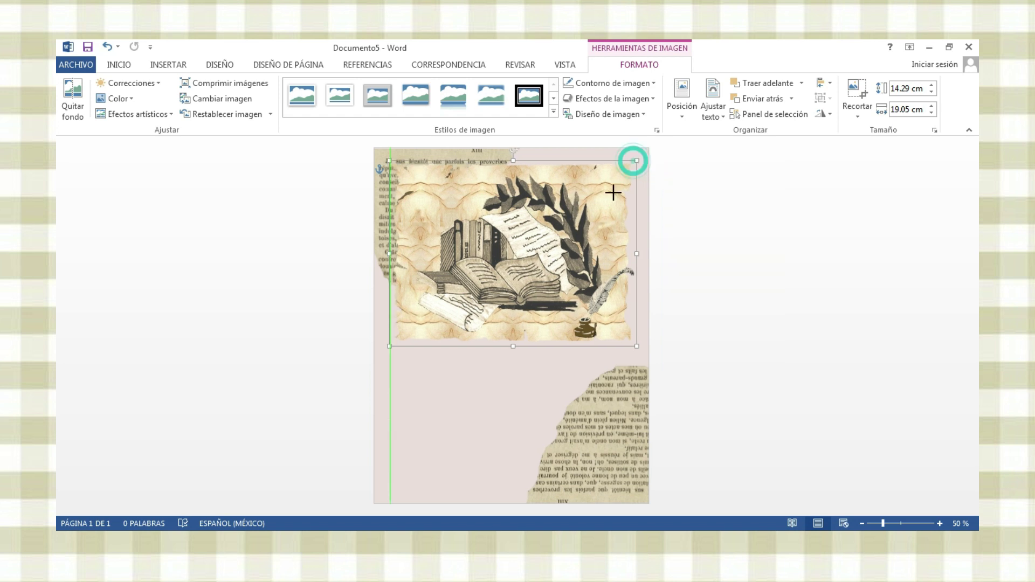
pyautogui.moveTo(633, 160); pyautogui.dragTo(534, 235)
pyautogui.moveTo(506, 291)
pyautogui.mouseDown()
pyautogui.moveTo(559, 381)
pyautogui.moveTo(568, 370)
pyautogui.mouseUp()
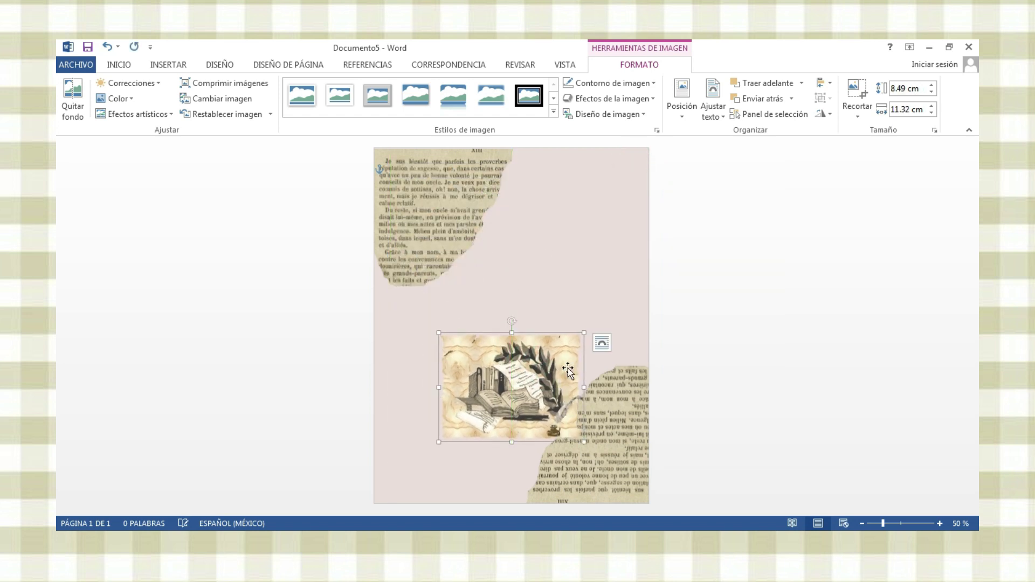
pyautogui.moveTo(582, 334); pyautogui.dragTo(608, 313)
pyautogui.moveTo(552, 380)
pyautogui.mouseDown()
pyautogui.moveTo(542, 387)
pyautogui.moveTo(546, 371)
pyautogui.mouseUp()
pyautogui.click(742, 287)
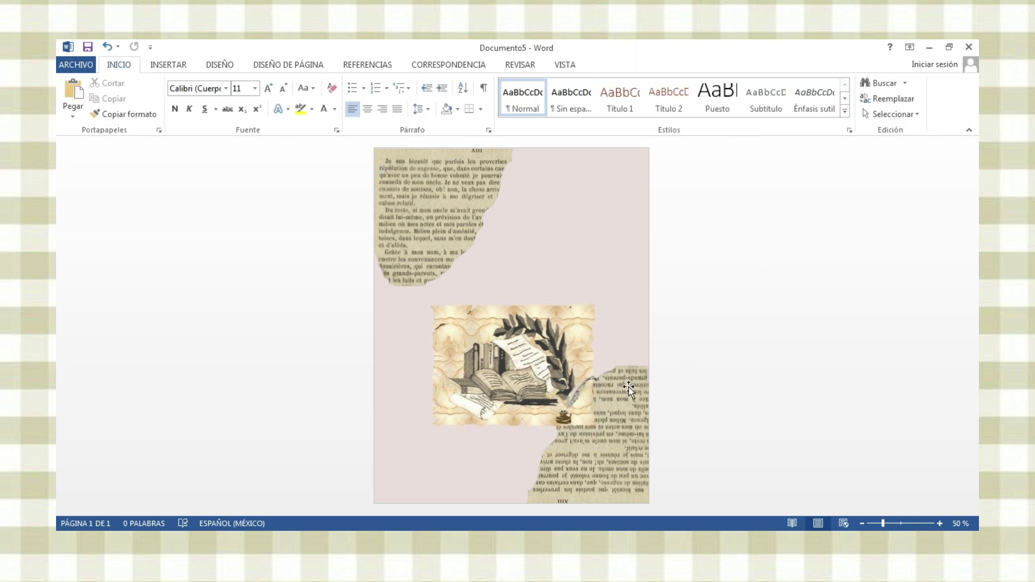
pyautogui.click(177, 65)
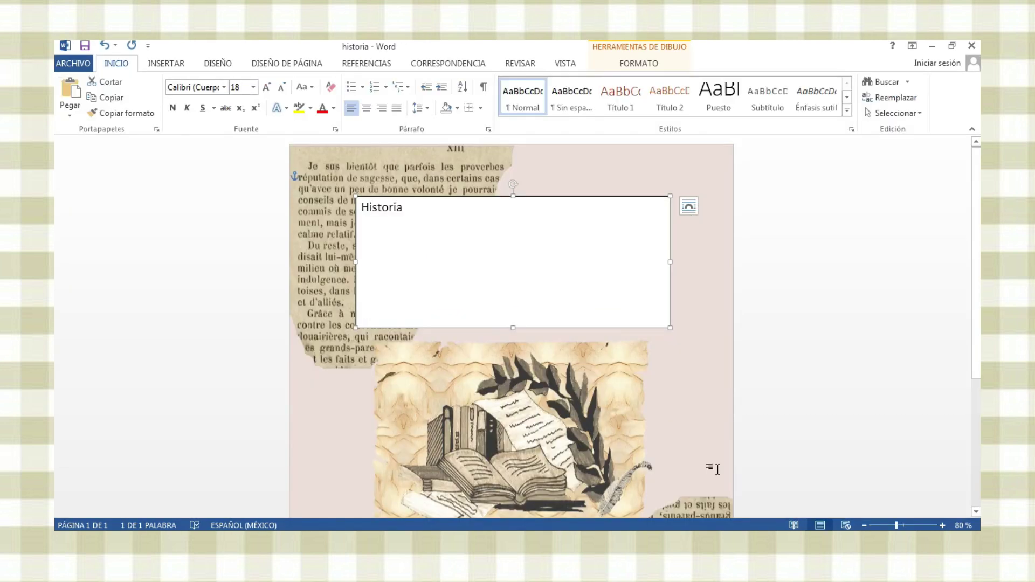
# Remove the fill and outline from the Historia text box.
pyautogui.rightClick(472, 198)
pyautogui.click(518, 161)
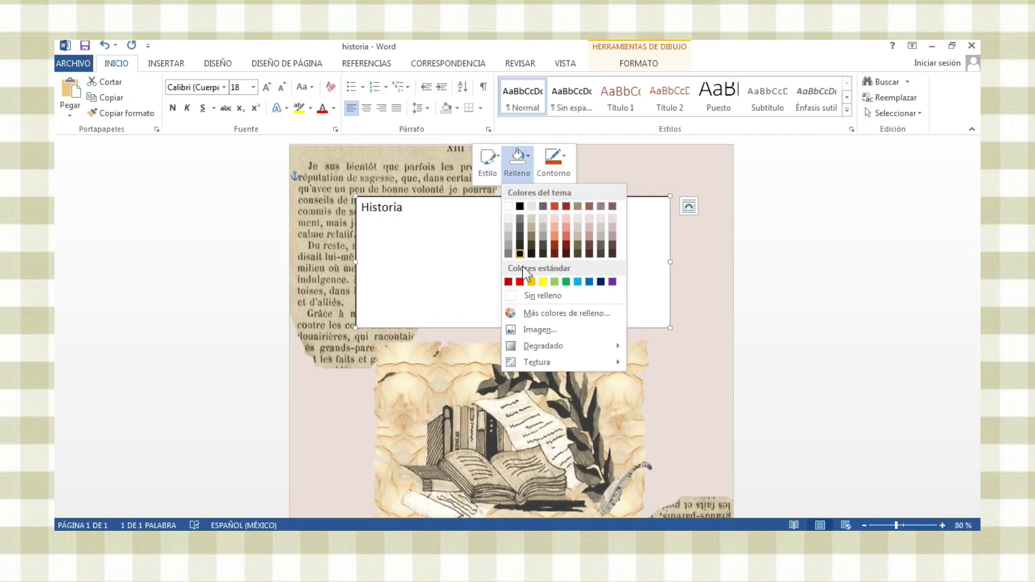
pyautogui.click(536, 293)
pyautogui.rightClick(578, 199)
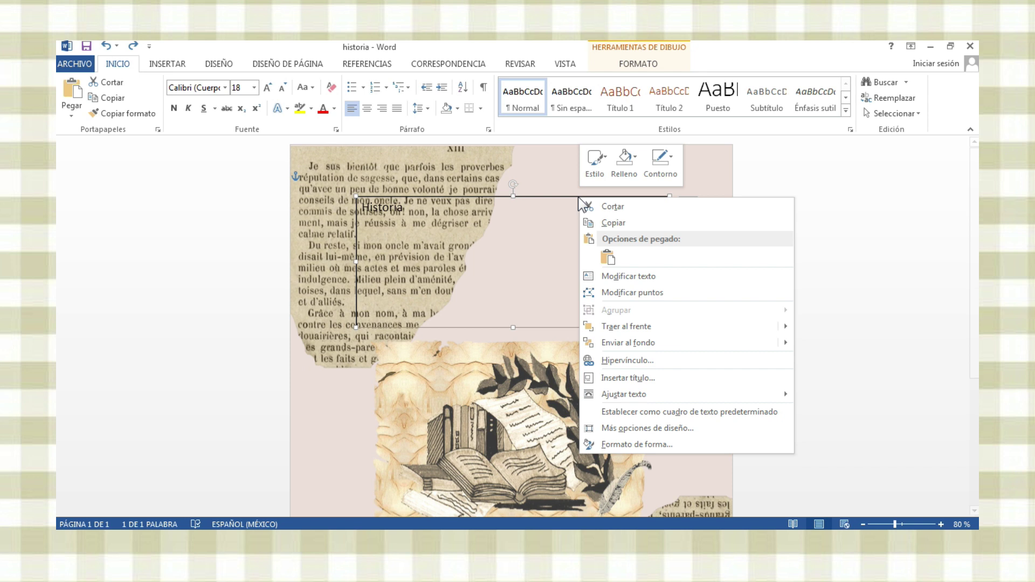
pyautogui.click(654, 173)
pyautogui.click(664, 296)
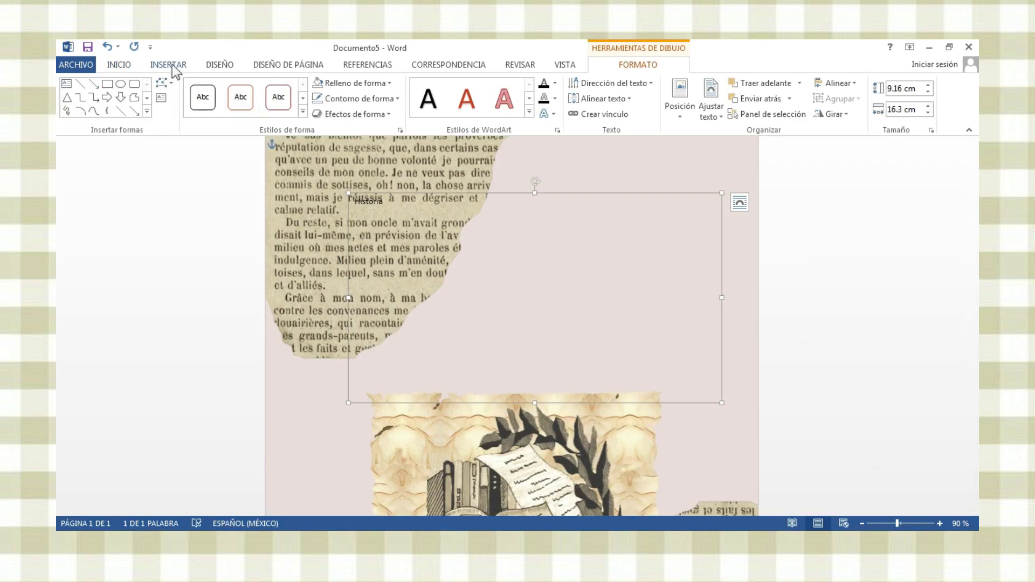
# Make Historia centred in Muthiara at 120 pt and move it above the picture.
pyautogui.click(123, 67)
pyautogui.click(271, 88)
pyautogui.click(272, 88)
pyautogui.click(268, 88)
pyautogui.click(268, 88)
pyautogui.click(268, 88)
pyautogui.click(268, 88)
pyautogui.click(270, 88)
pyautogui.click(367, 110)
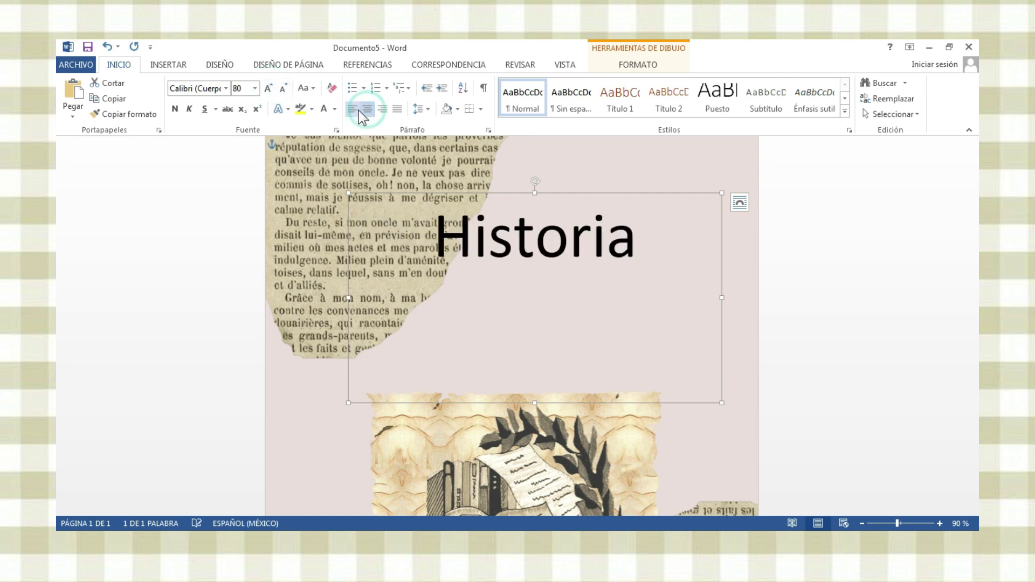
pyautogui.click(229, 92)
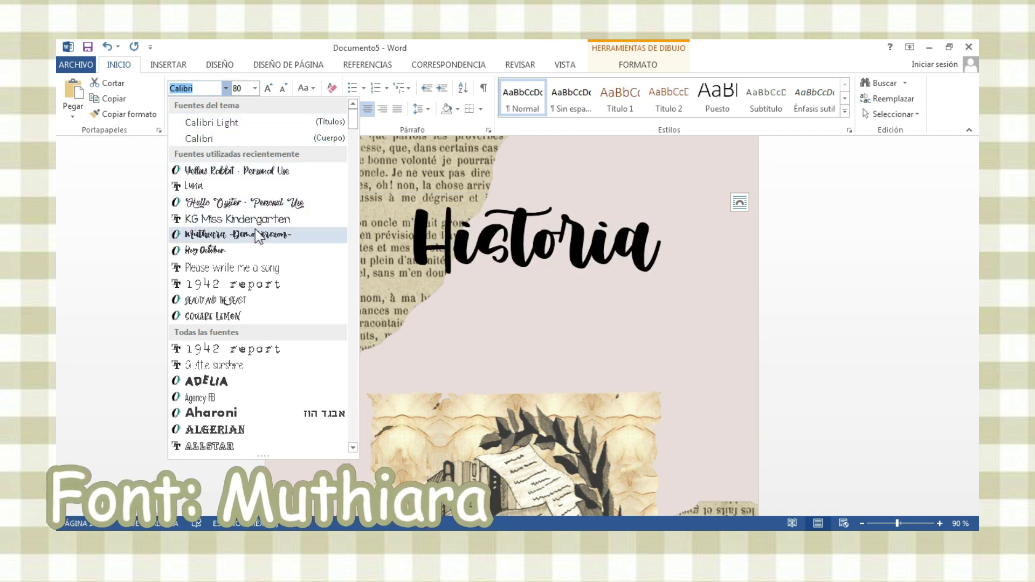
pyautogui.click(253, 233)
pyautogui.click(241, 88)
pyautogui.write('120')
pyautogui.press('Return')
pyautogui.moveTo(541, 377); pyautogui.dragTo(519, 354)
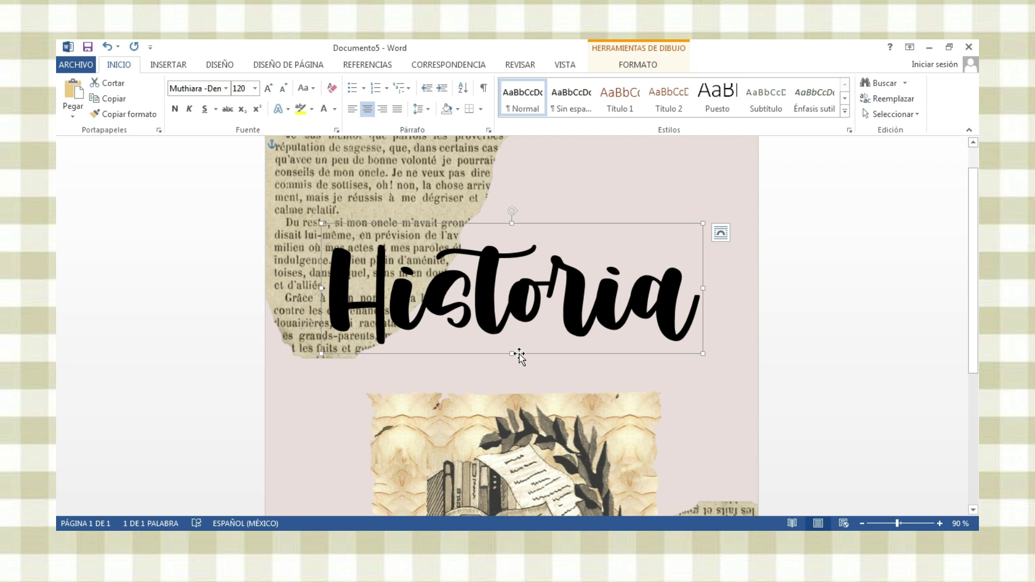
# Duplicate the Historia text box and move the copy below the original.
pyautogui.rightClick(519, 354)
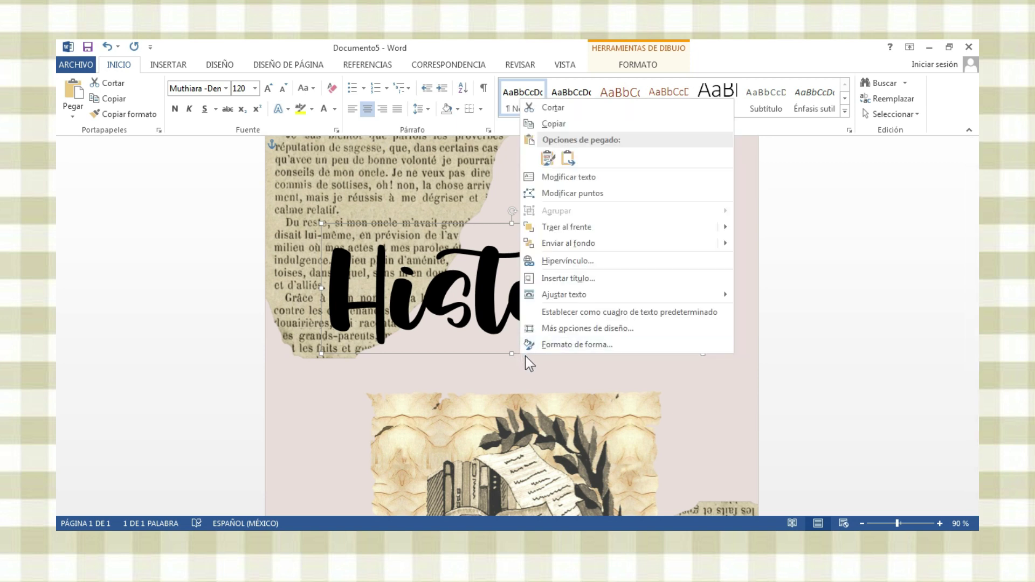
pyautogui.click(554, 124)
pyautogui.click(74, 89)
pyautogui.moveTo(480, 224); pyautogui.dragTo(479, 348)
# Give the upper Historia title a solid 4.25 pt text outline.
pyautogui.click(527, 226)
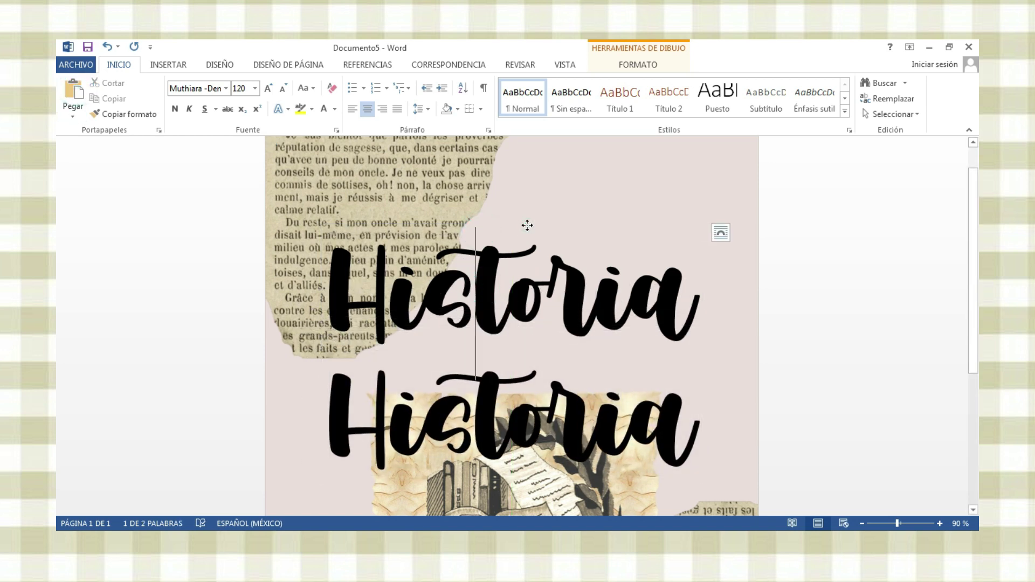
pyautogui.rightClick(527, 227)
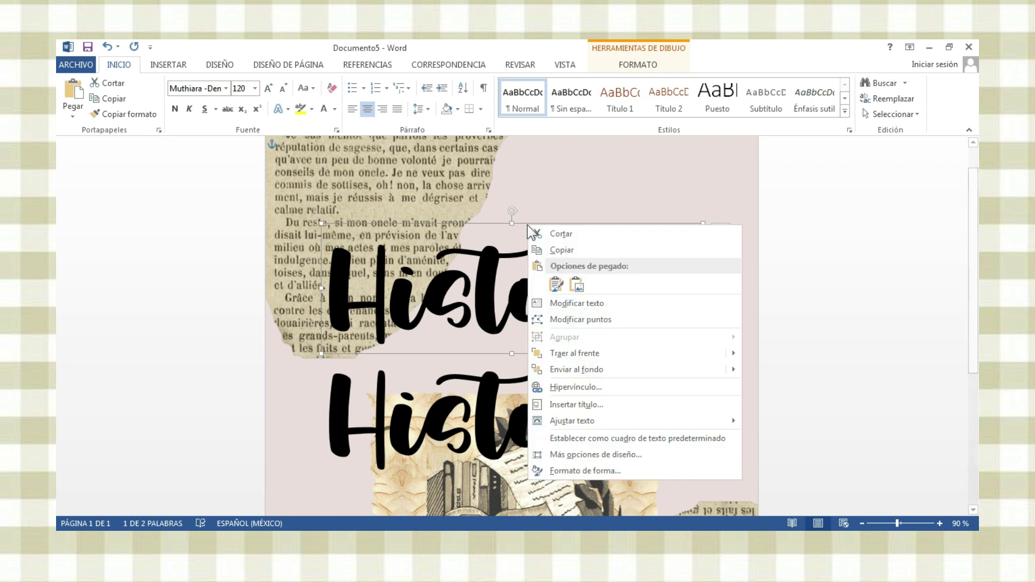
pyautogui.click(580, 471)
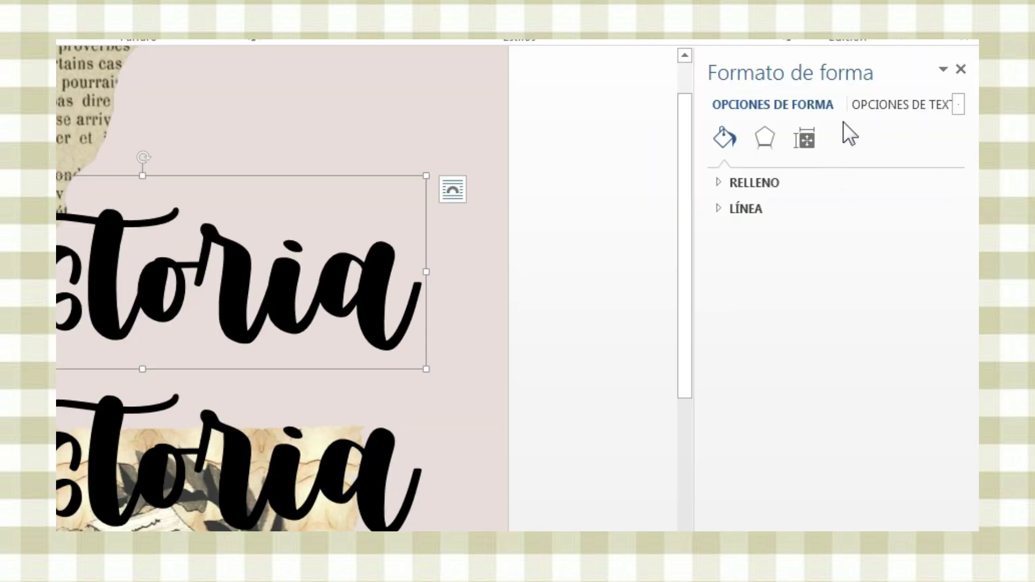
pyautogui.click(861, 104)
pyautogui.click(788, 207)
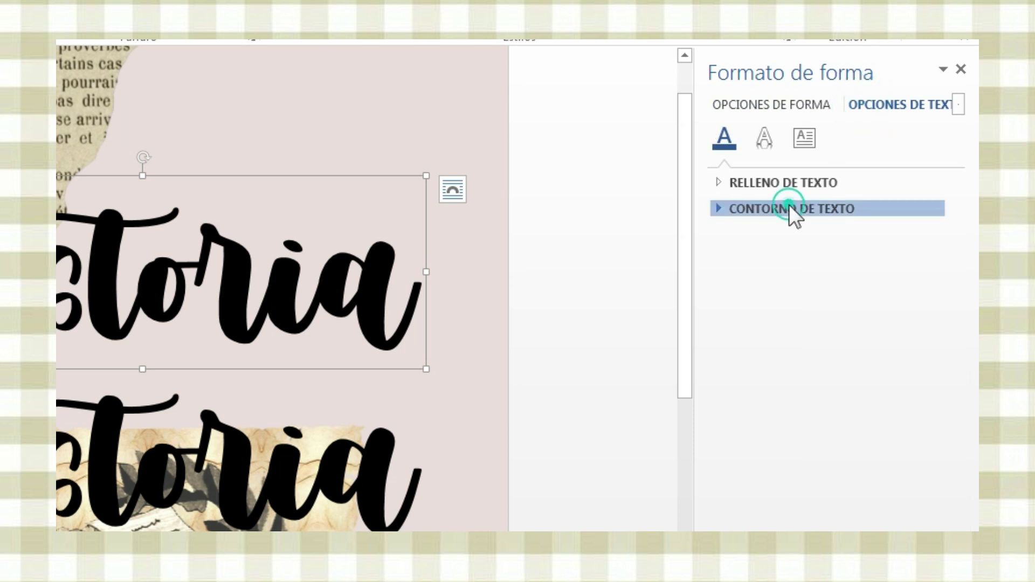
pyautogui.click(774, 260)
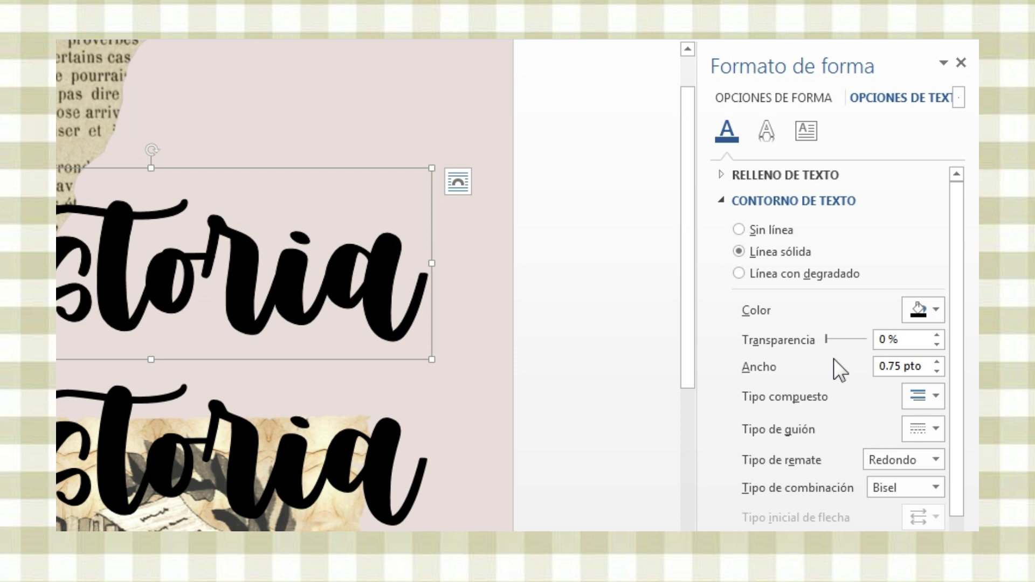
pyautogui.click(938, 361)
pyautogui.doubleClick(937, 362)
pyautogui.doubleClick(938, 361)
pyautogui.doubleClick(938, 362)
pyautogui.tripleClick(938, 362)
pyautogui.click(938, 361)
pyautogui.tripleClick(938, 361)
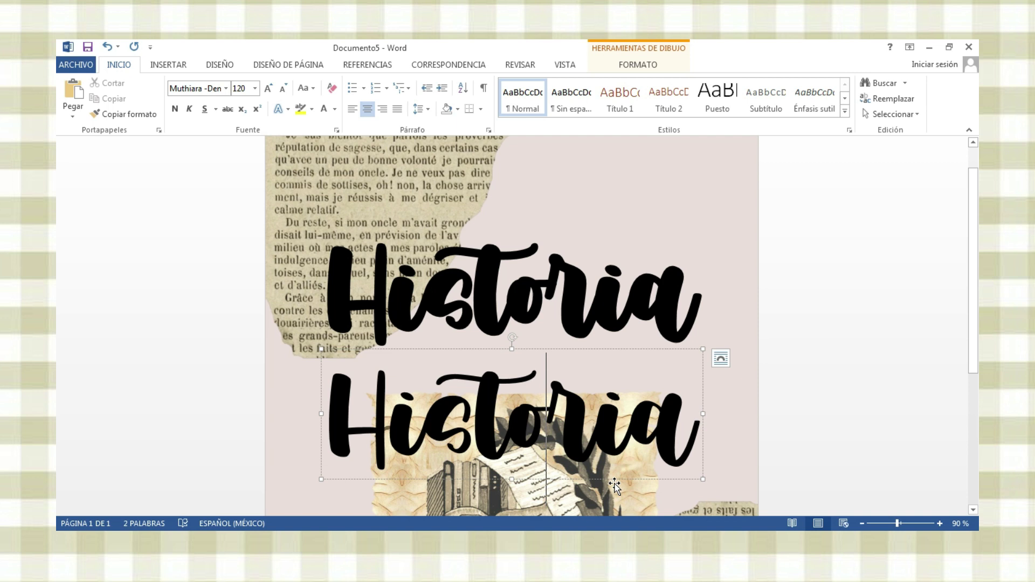
# Give the lower Historia title a solid 1.5 pt text outline.
pyautogui.rightClick(612, 477)
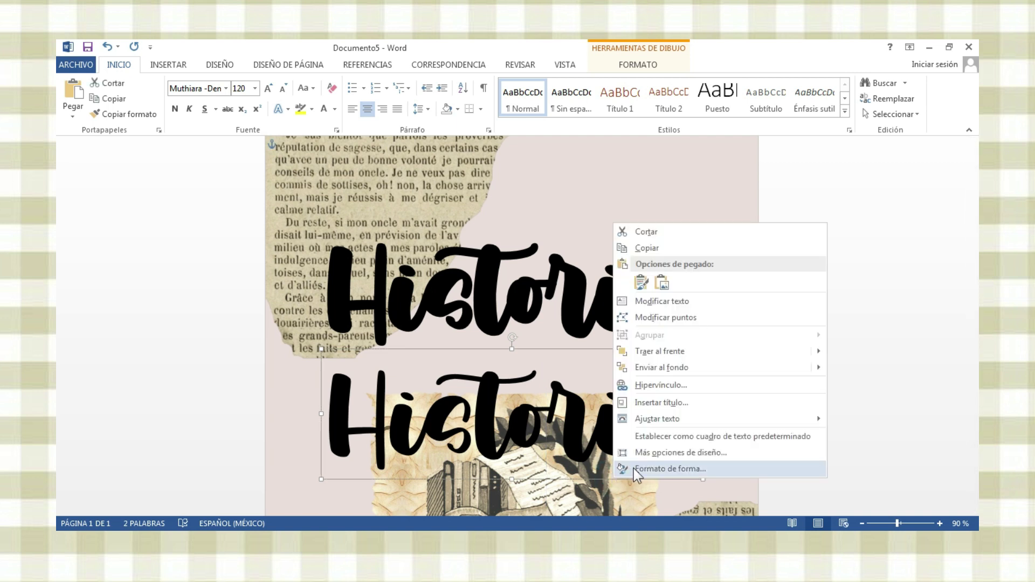
pyautogui.click(632, 468)
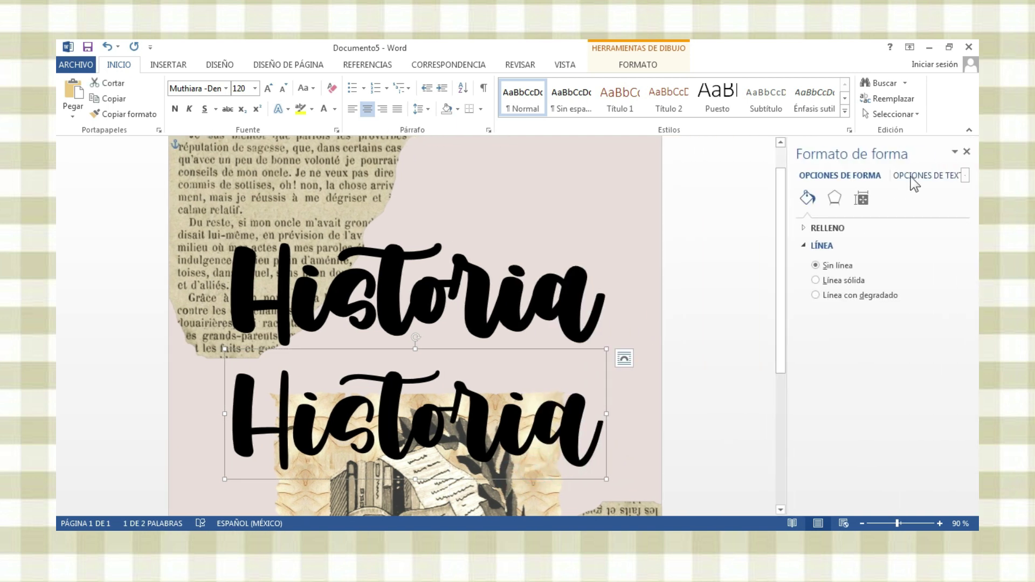
pyautogui.click(912, 178)
pyautogui.click(803, 237)
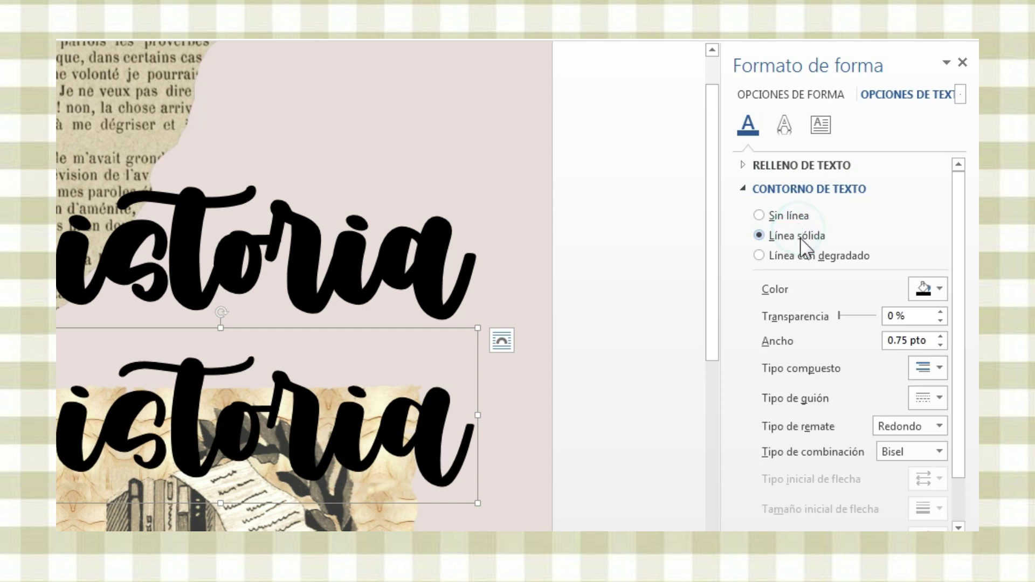
pyautogui.click(835, 339)
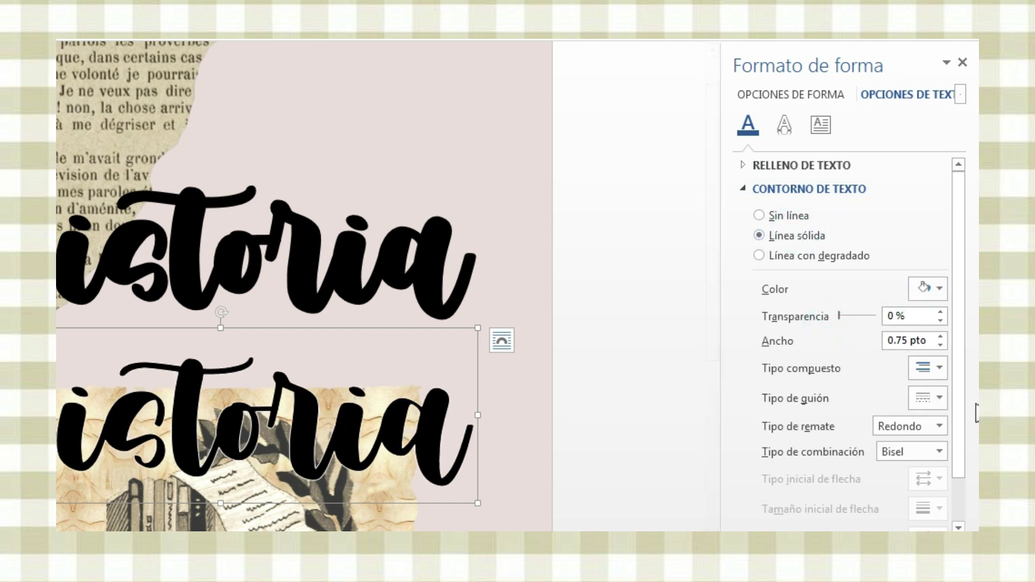
pyautogui.click(939, 336)
pyautogui.click(939, 336)
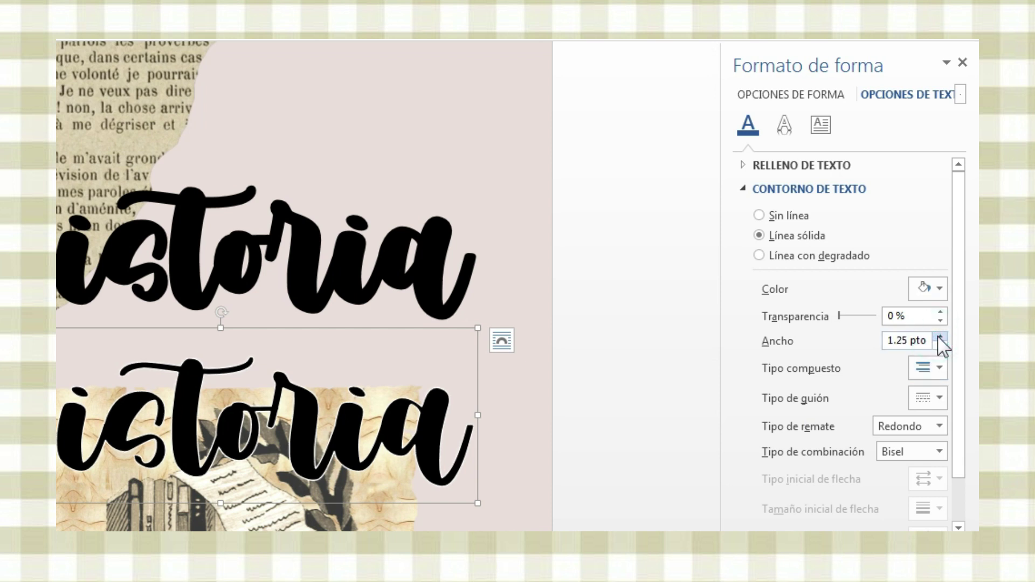
pyautogui.click(940, 336)
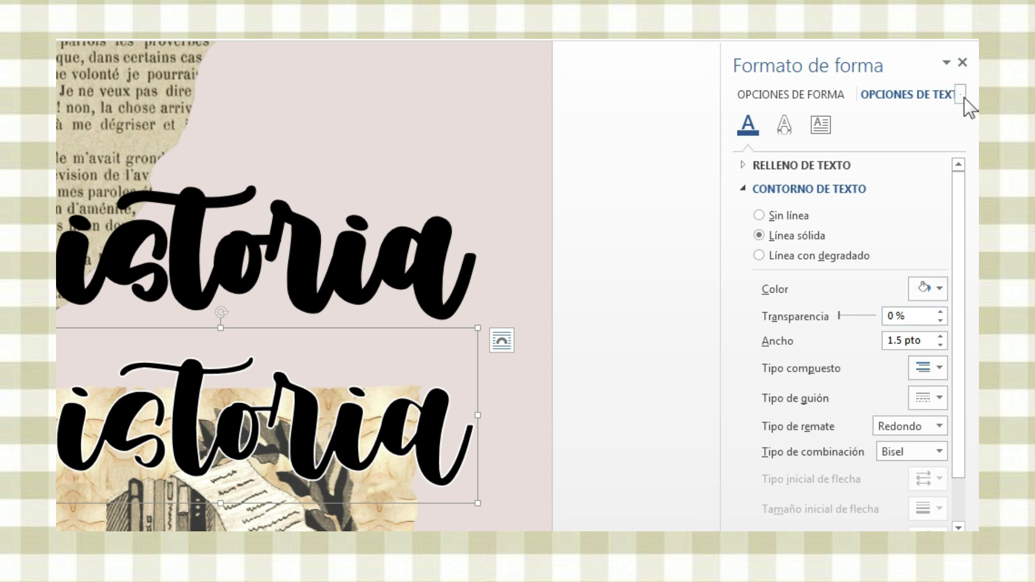
pyautogui.click(962, 63)
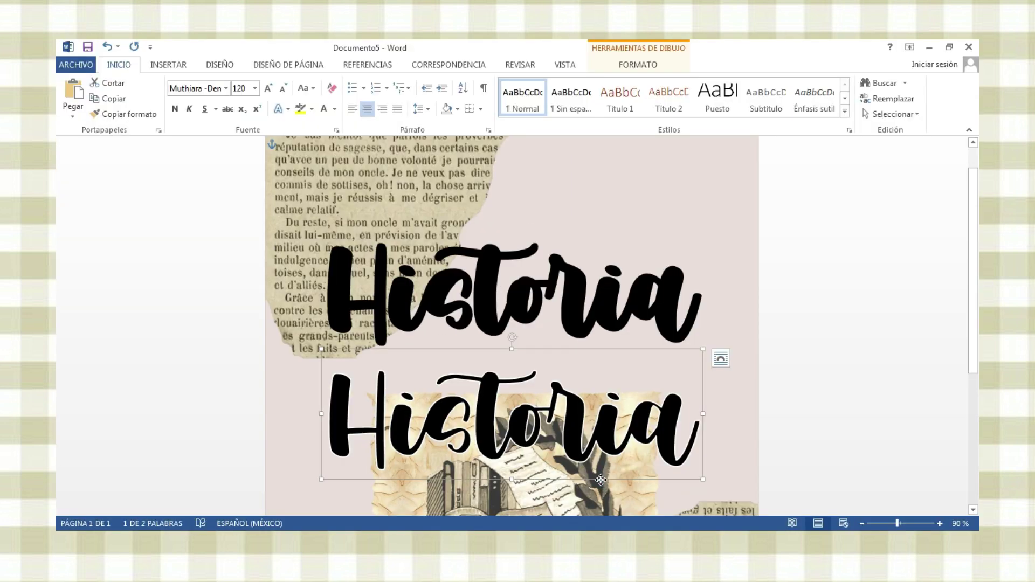
# Stack the two Historia copies and widen the top title's outline to 5.25 pt.
pyautogui.moveTo(600, 480)
pyautogui.mouseDown()
pyautogui.moveTo(603, 357)
pyautogui.moveTo(623, 354)
pyautogui.moveTo(623, 479)
pyautogui.mouseUp()
pyautogui.click(626, 302)
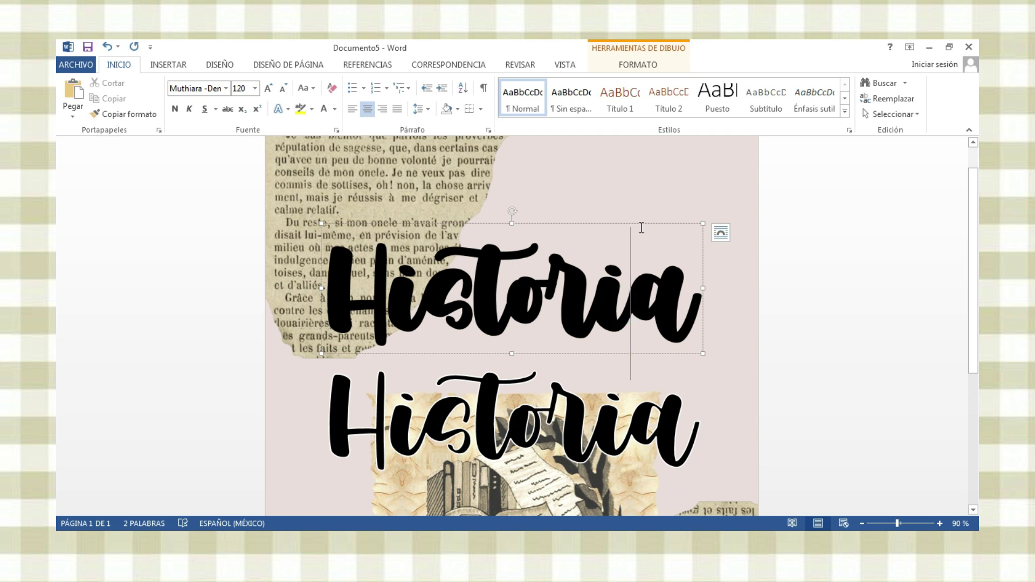
pyautogui.rightClick(638, 223)
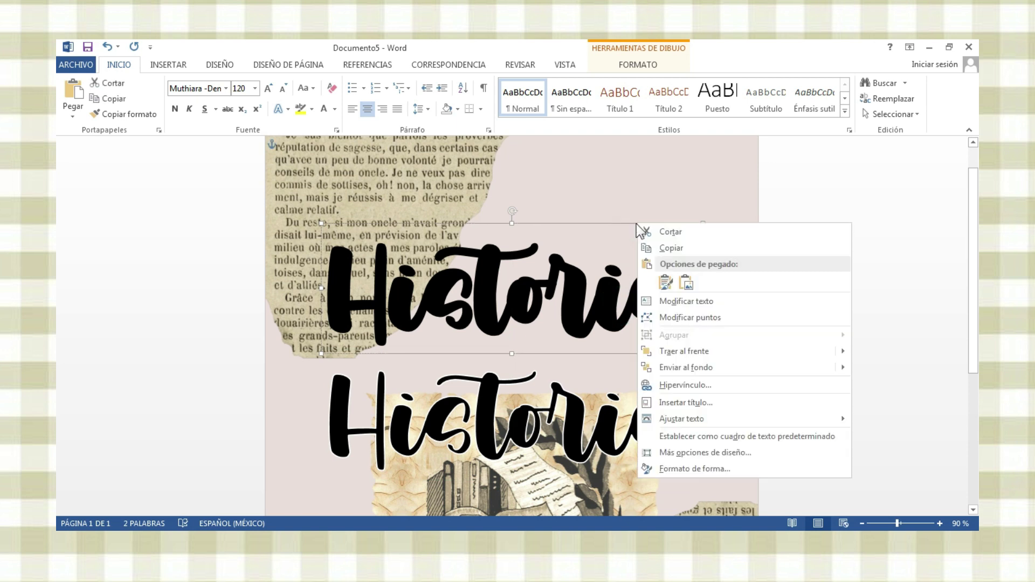
pyautogui.click(697, 469)
pyautogui.click(904, 177)
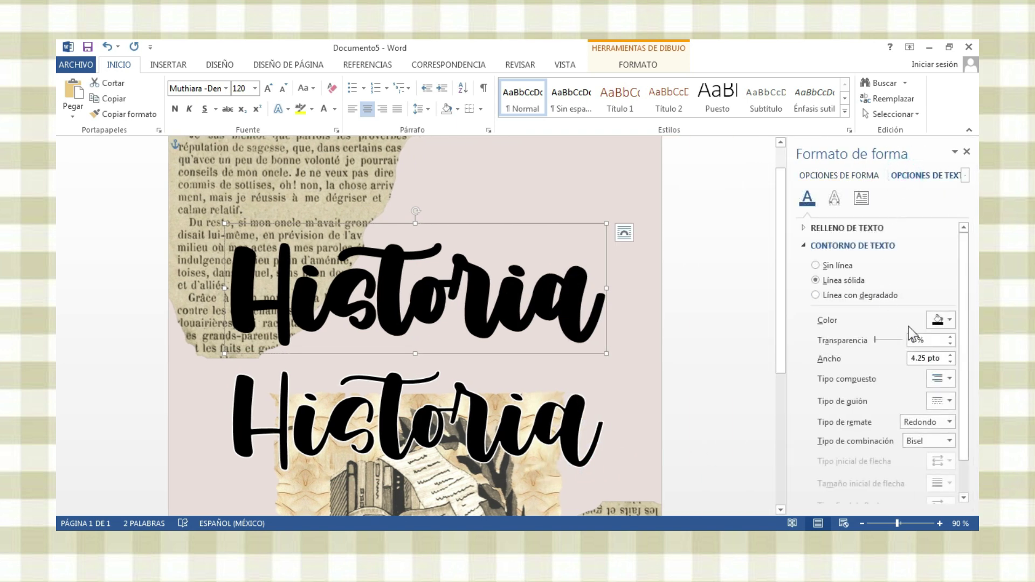
pyautogui.click(949, 355)
pyautogui.click(949, 355)
pyautogui.click(949, 354)
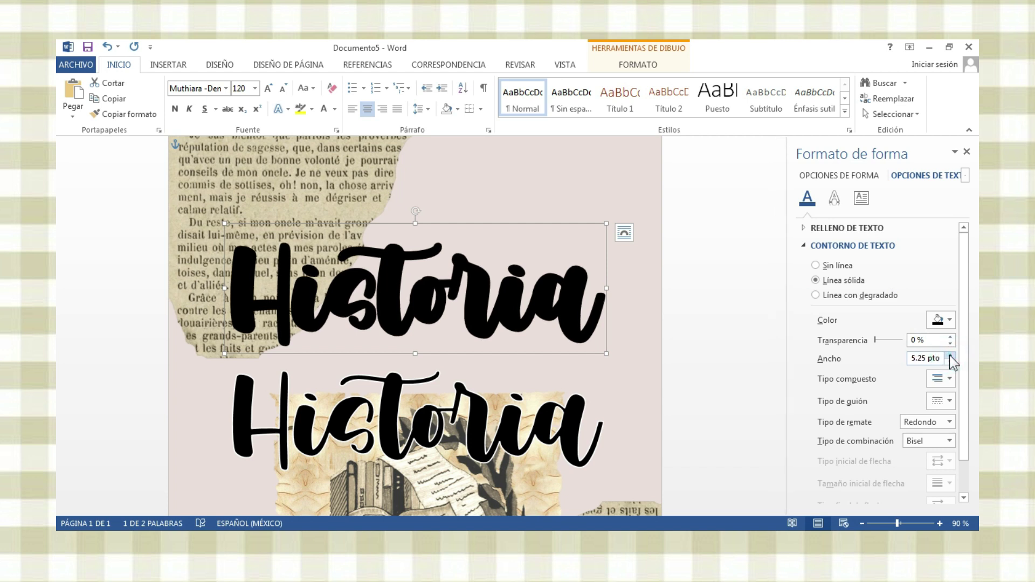
pyautogui.click(966, 151)
pyautogui.click(846, 264)
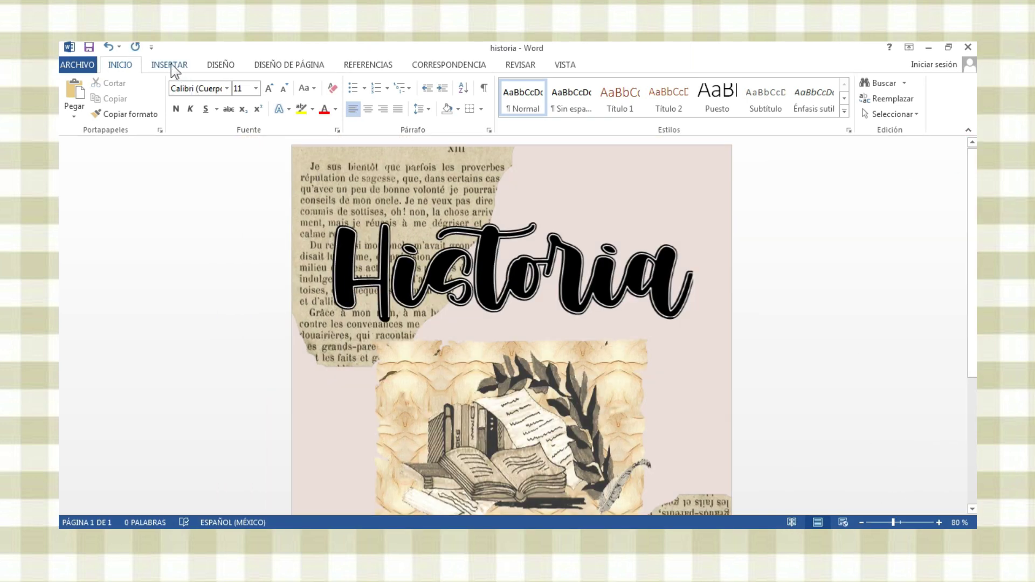
# Insert the world-map picture and crop it to an oval shape.
pyautogui.click(171, 66)
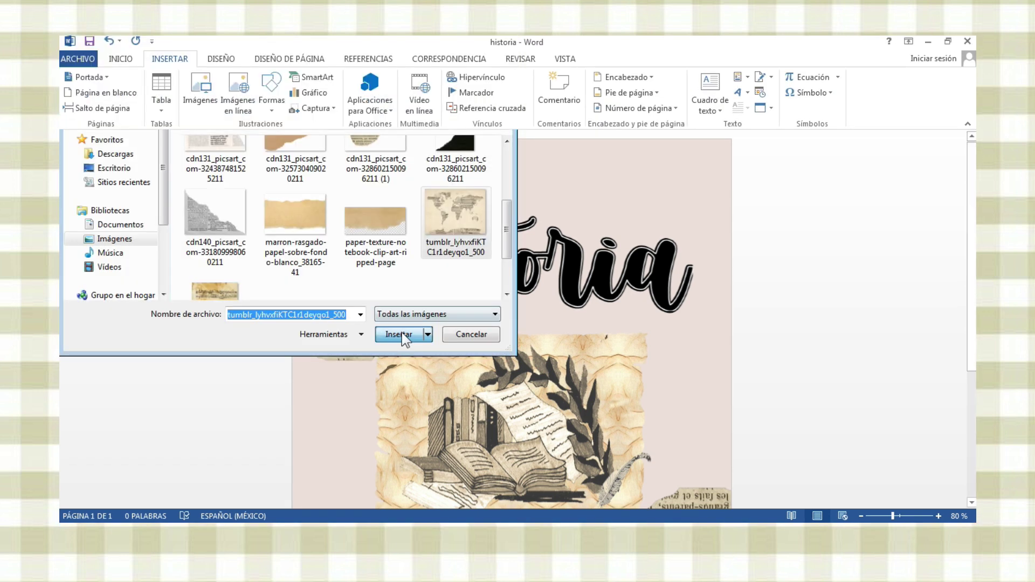
pyautogui.click(402, 332)
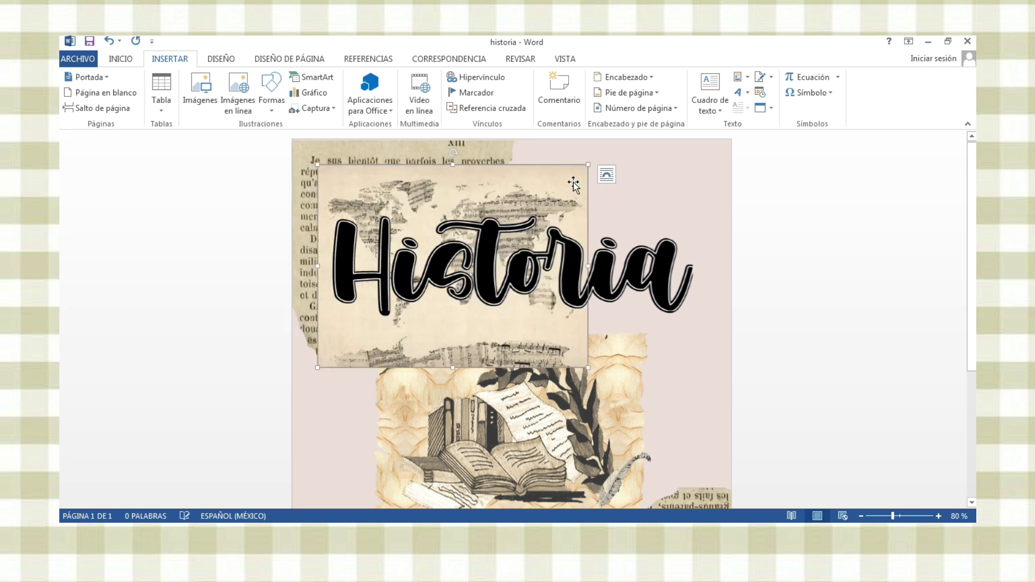
pyautogui.click(851, 106)
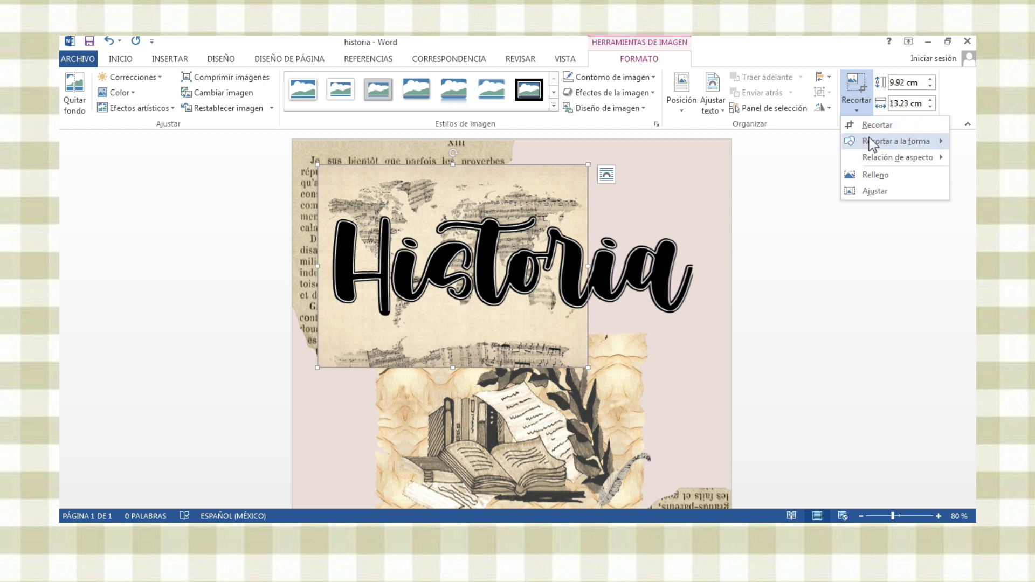
pyautogui.click(673, 185)
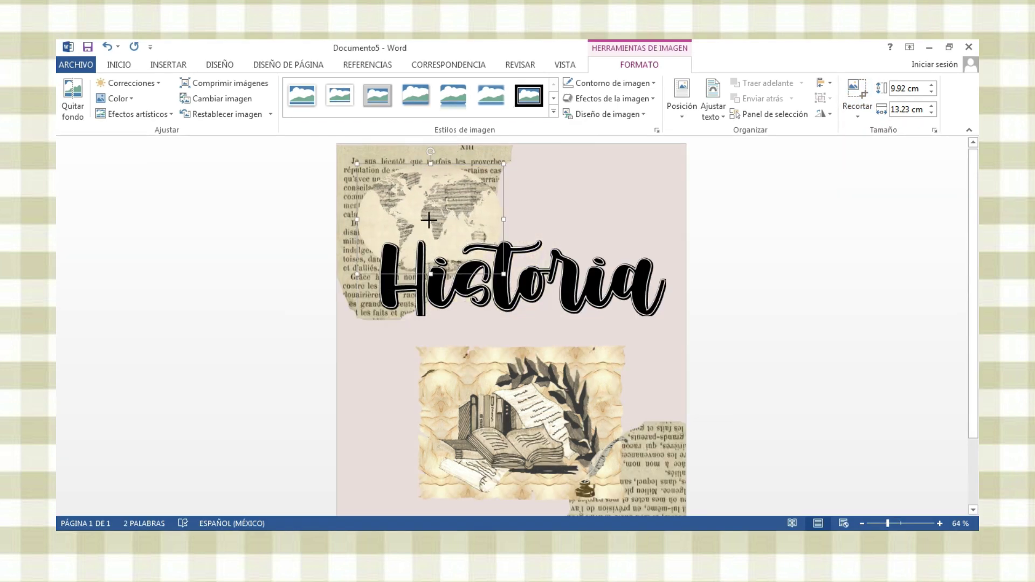
# Shrink the oval map, set it Behind Text, and tuck it behind the Historia title.
pyautogui.moveTo(496, 276); pyautogui.dragTo(457, 240)
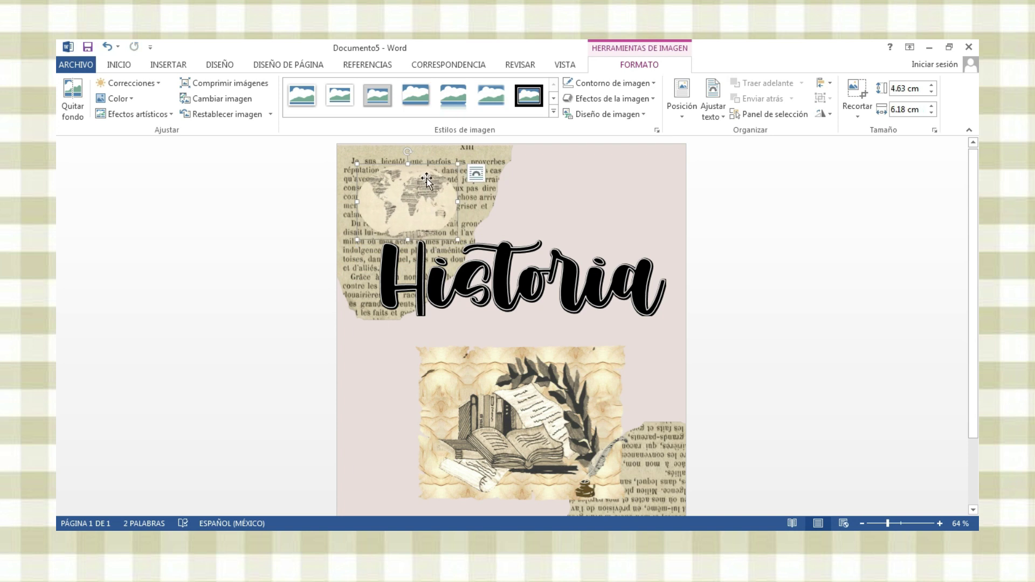
pyautogui.click(476, 173)
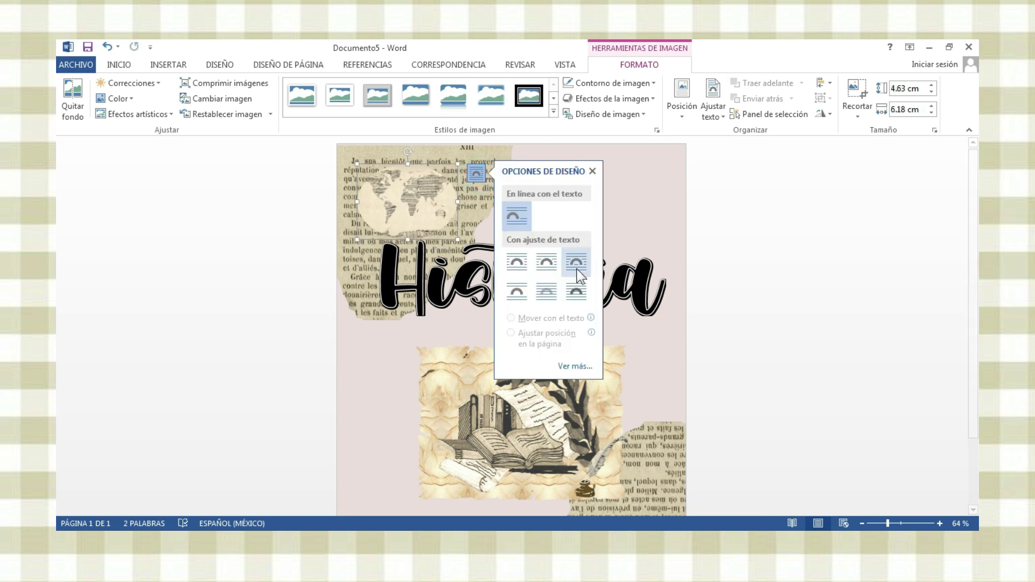
pyautogui.click(547, 294)
pyautogui.moveTo(447, 208)
pyautogui.mouseDown()
pyautogui.moveTo(571, 288)
pyautogui.moveTo(682, 313)
pyautogui.mouseUp()
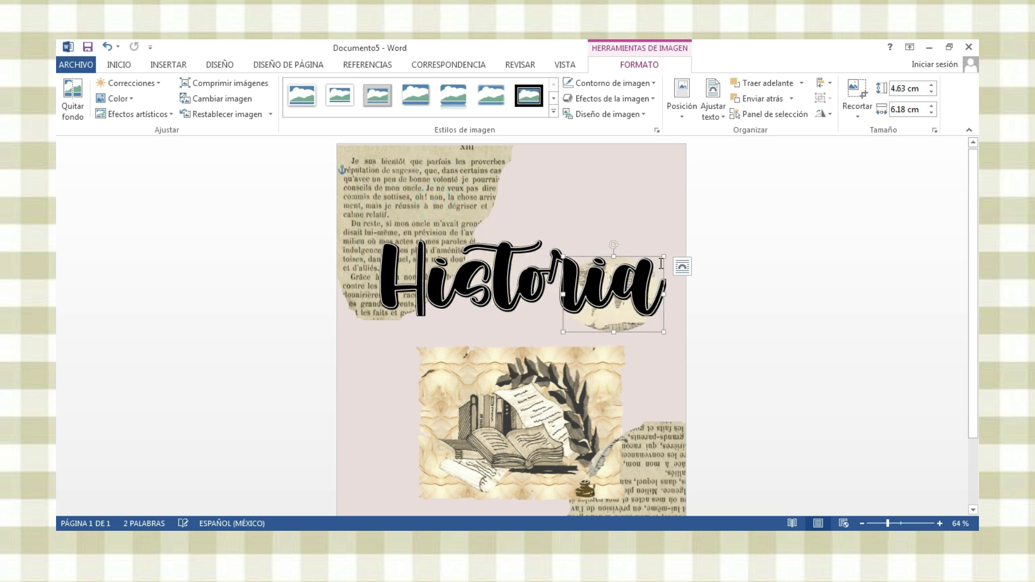
pyautogui.moveTo(662, 256); pyautogui.dragTo(657, 262)
pyautogui.moveTo(636, 326); pyautogui.dragTo(638, 318)
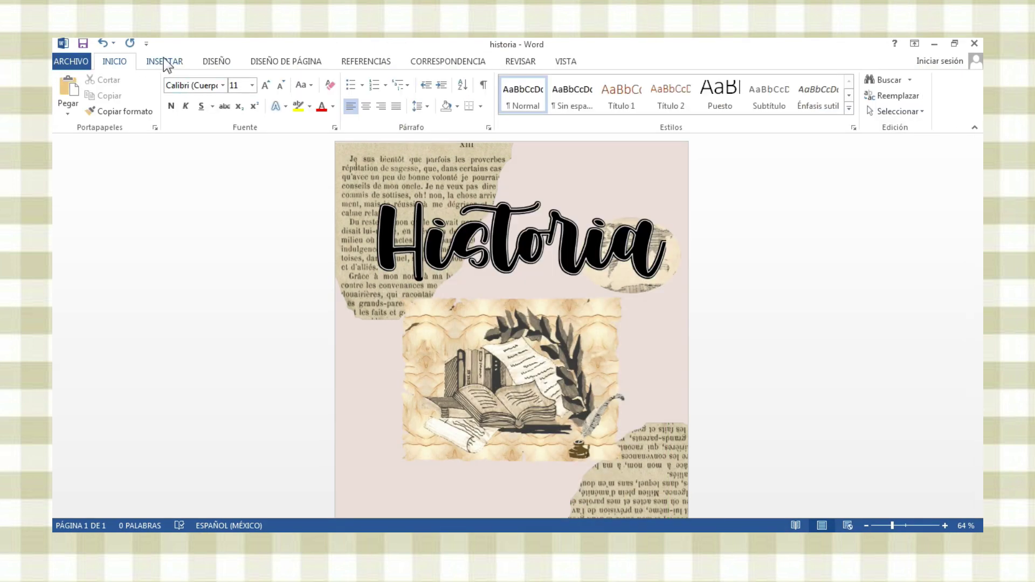
# Draw a black freeform patch below the picture and resize it shorter and narrower.
pyautogui.click(163, 59)
pyautogui.click(267, 99)
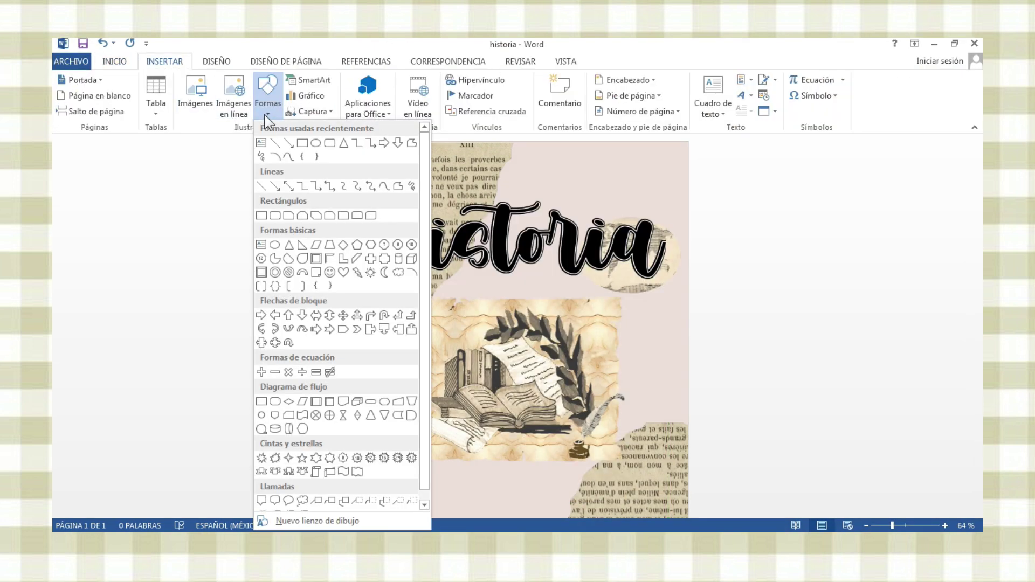
pyautogui.click(263, 155)
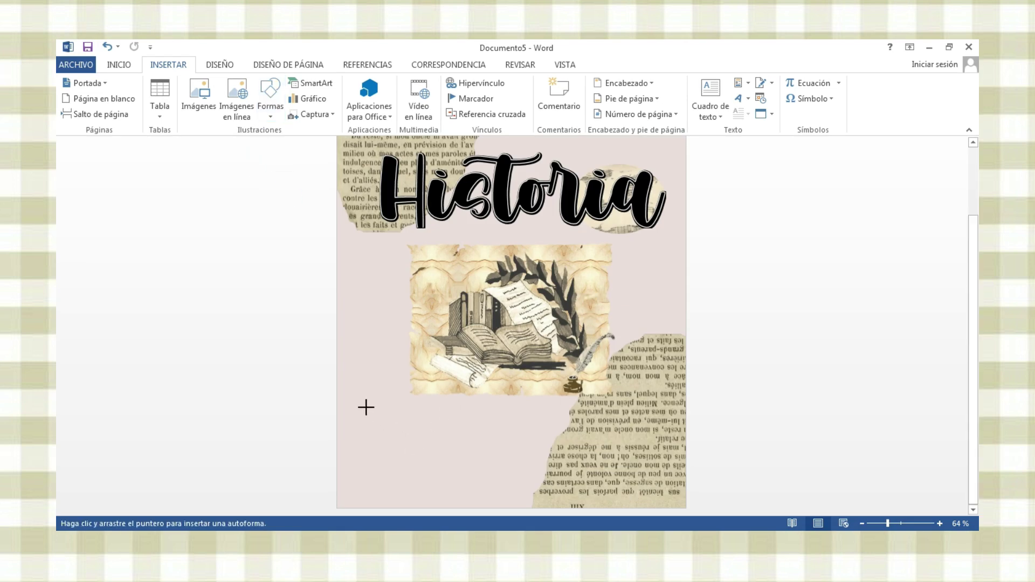
pyautogui.moveTo(362, 405); pyautogui.dragTo(576, 408)
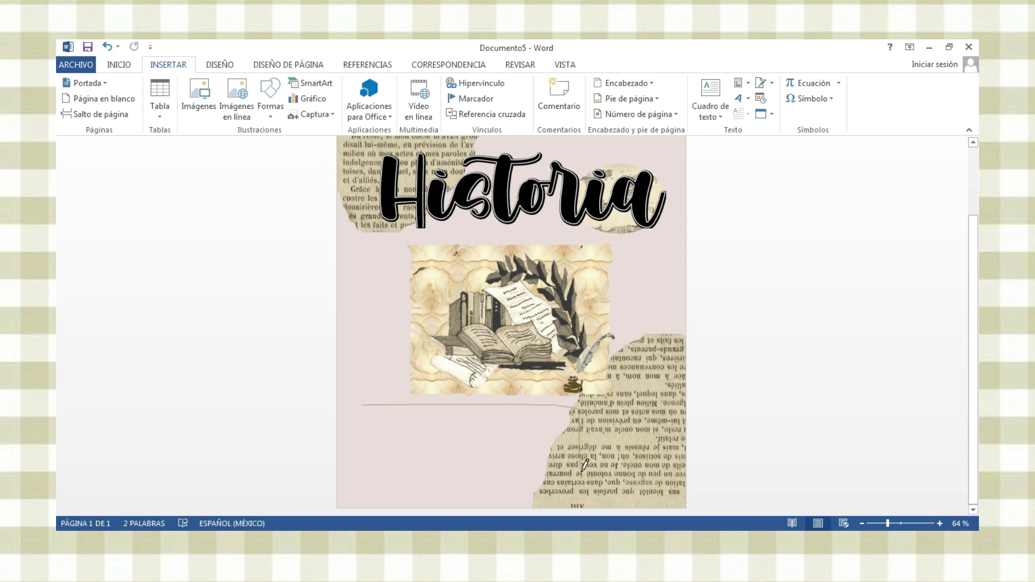
pyautogui.moveTo(585, 464); pyautogui.dragTo(364, 398)
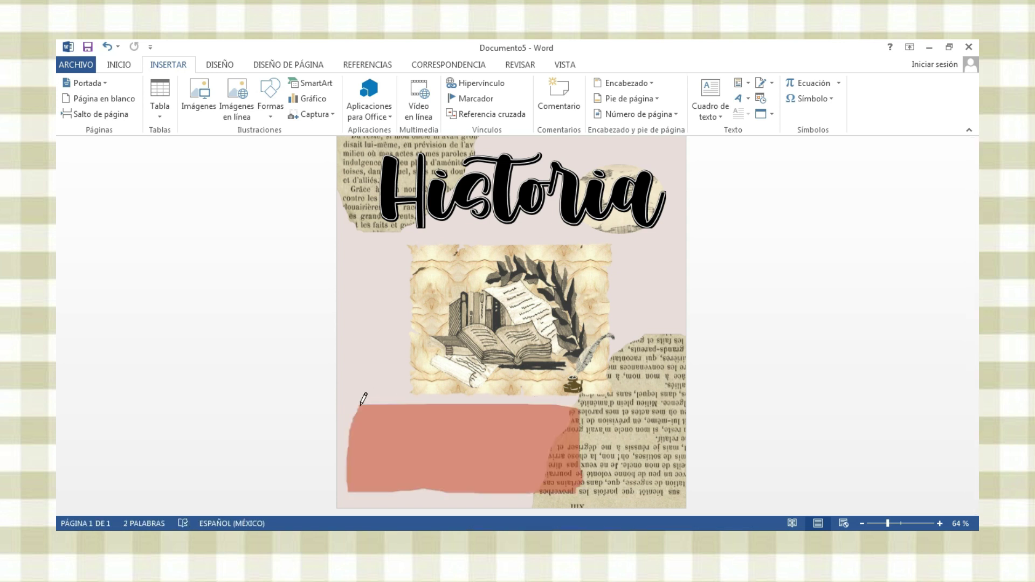
pyautogui.click(244, 110)
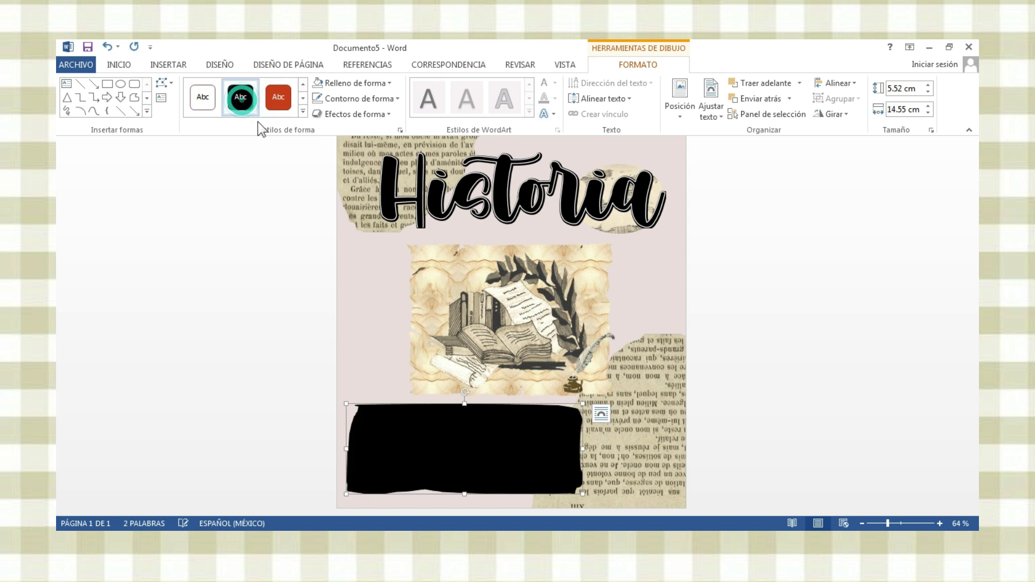
pyautogui.click(500, 446)
pyautogui.moveTo(582, 401); pyautogui.dragTo(583, 410)
# Align the picture, then paste a small brown oval pin atop the black patch.
pyautogui.moveTo(540, 329); pyautogui.dragTo(540, 325)
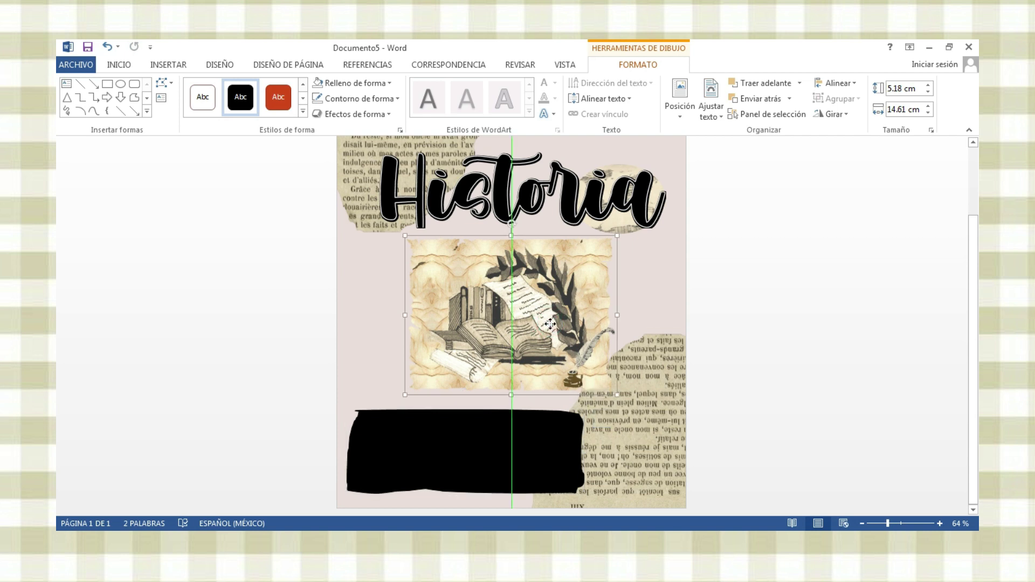
pyautogui.hotkey('ctrl', 'v')
pyautogui.moveTo(469, 412); pyautogui.dragTo(467, 408)
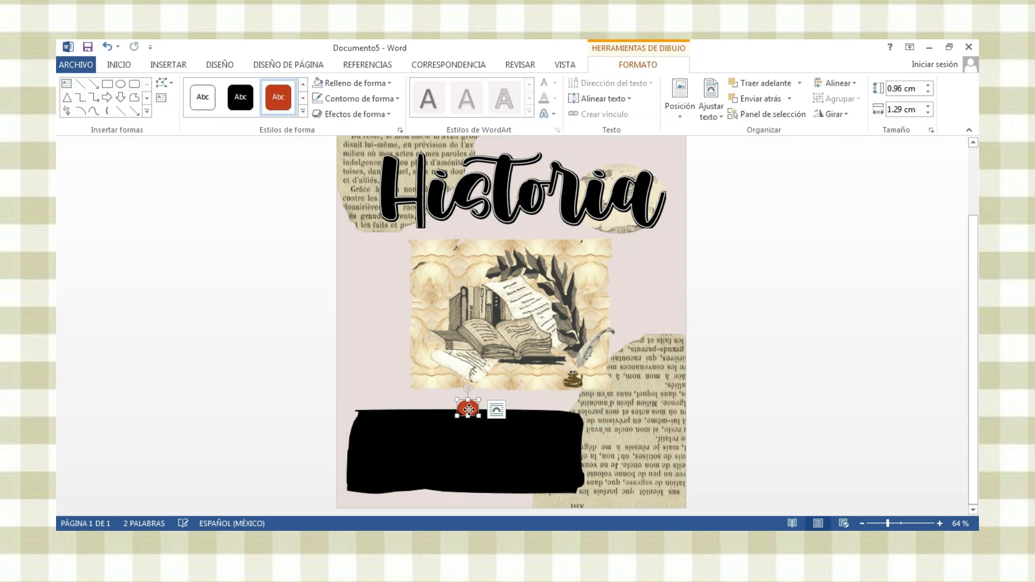
pyautogui.rightClick(468, 408)
pyautogui.press('Escape')
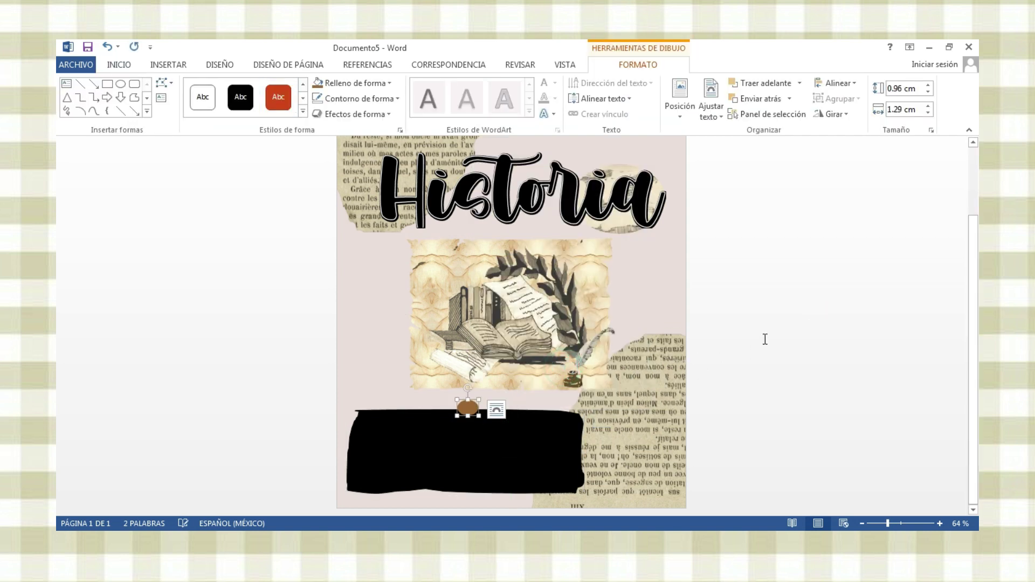
pyautogui.scroll(2, 791, 312)
pyautogui.click(791, 312)
pyautogui.scroll(-2, 517, 449)
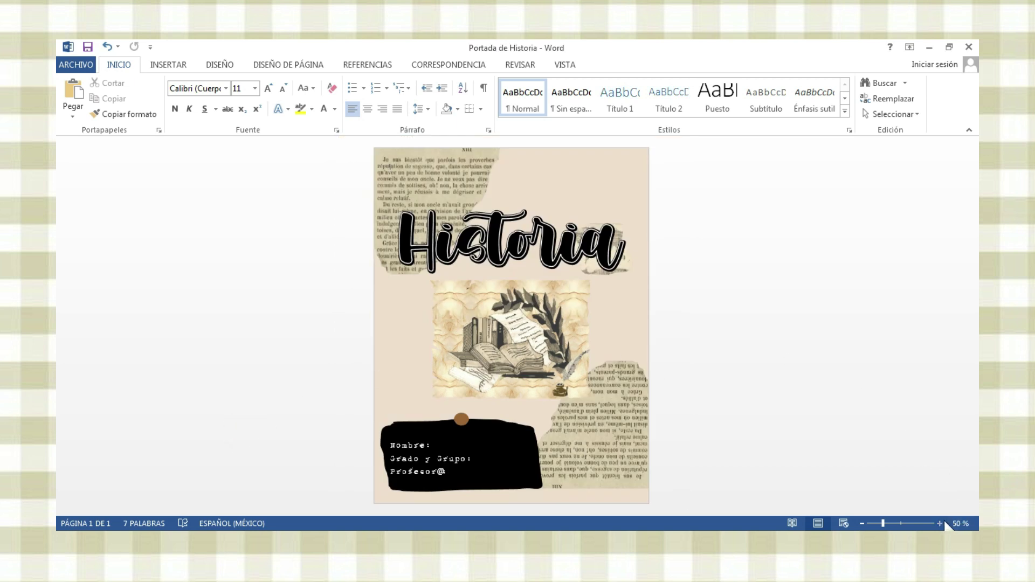
# Zoom in and check the 1942 report font on the Nombre, Grado y Grupo, Profesor@ box.
pyautogui.click(939, 523)
pyautogui.click(940, 523)
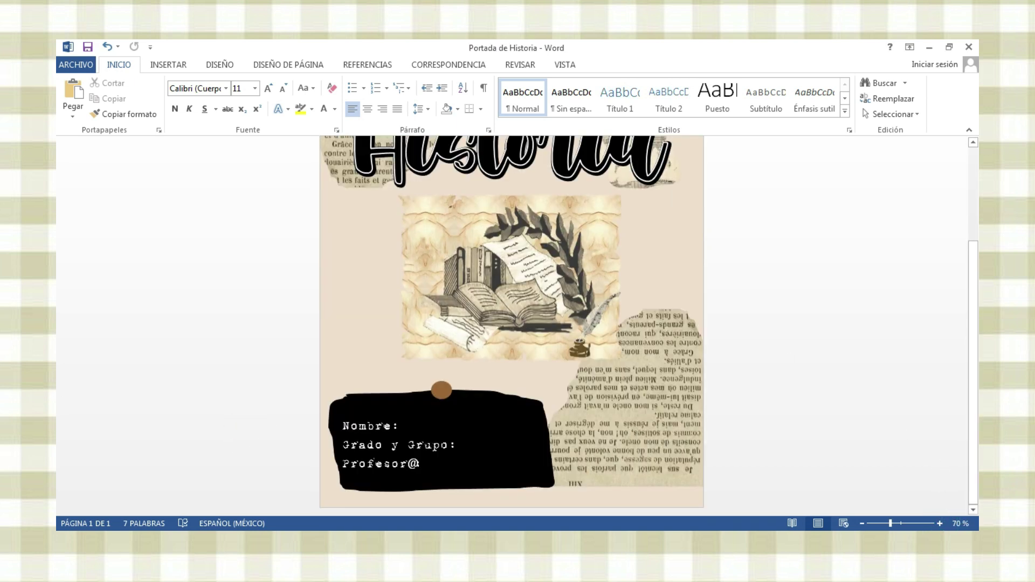
pyautogui.click(377, 426)
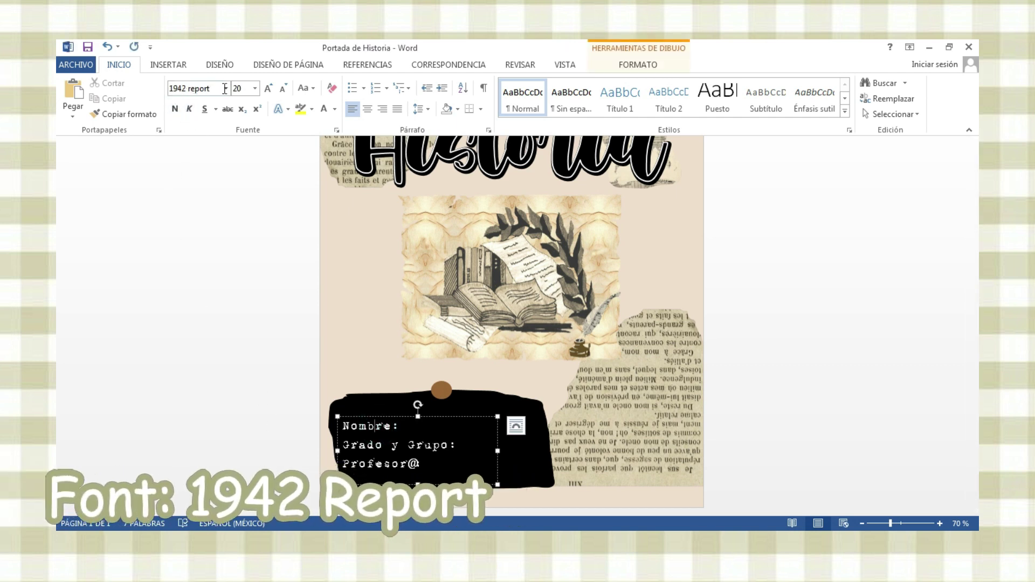
pyautogui.click(746, 354)
pyautogui.scroll(3, 747, 354)
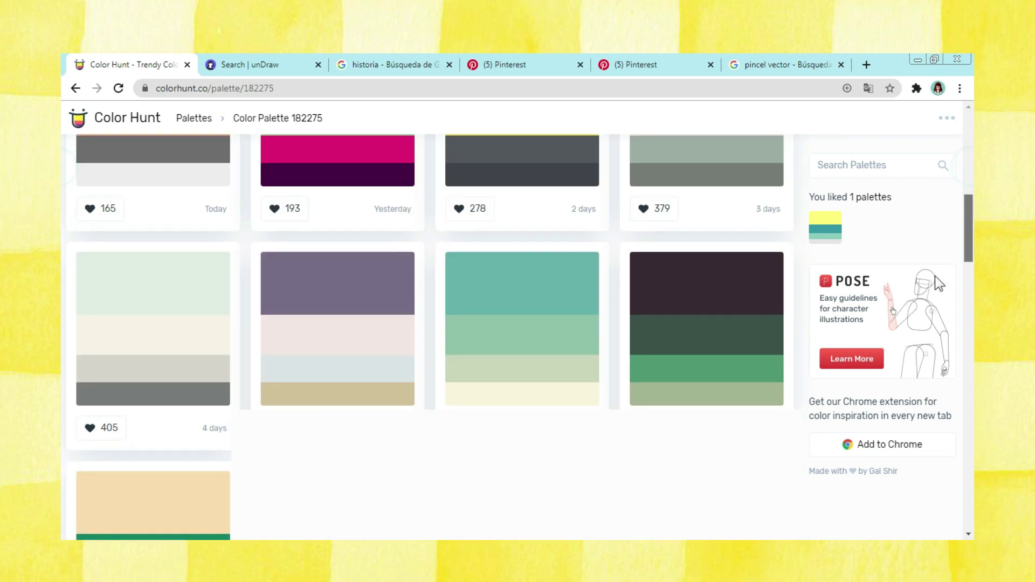
pyautogui.moveTo(345, 322)
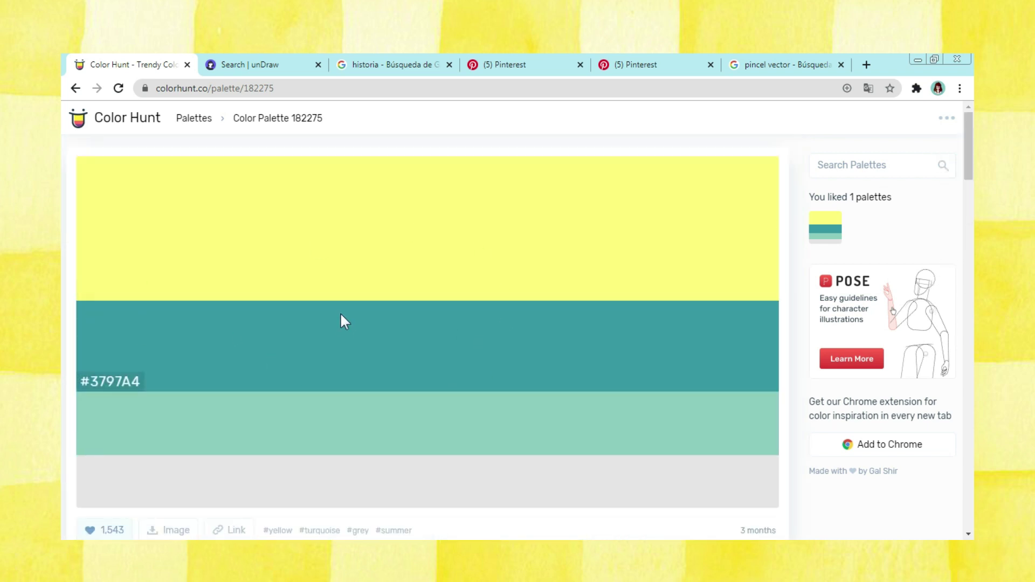
pyautogui.scroll(-10, 947, 269)
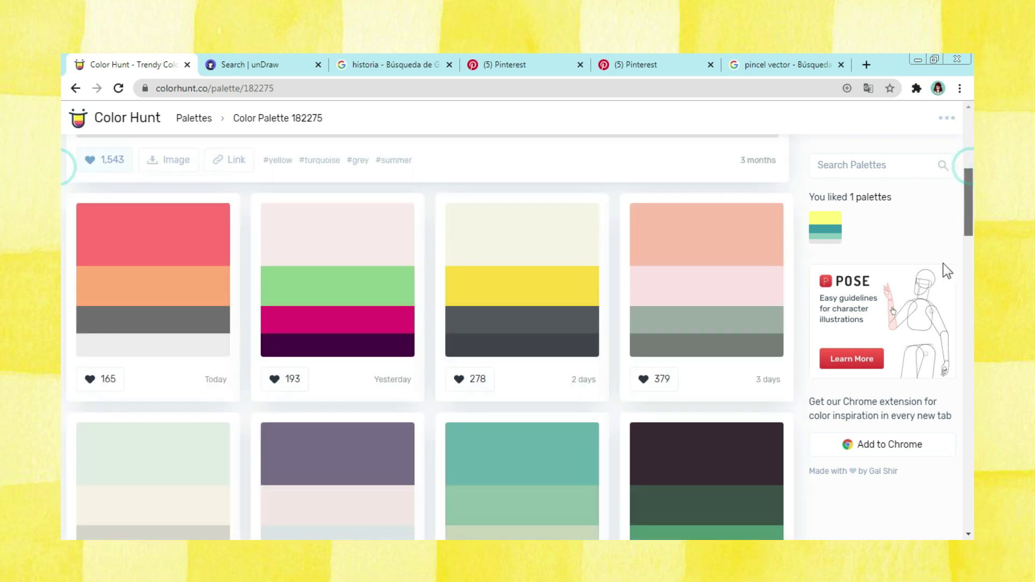
pyautogui.scroll(10, 951, 240)
pyautogui.moveTo(343, 321)
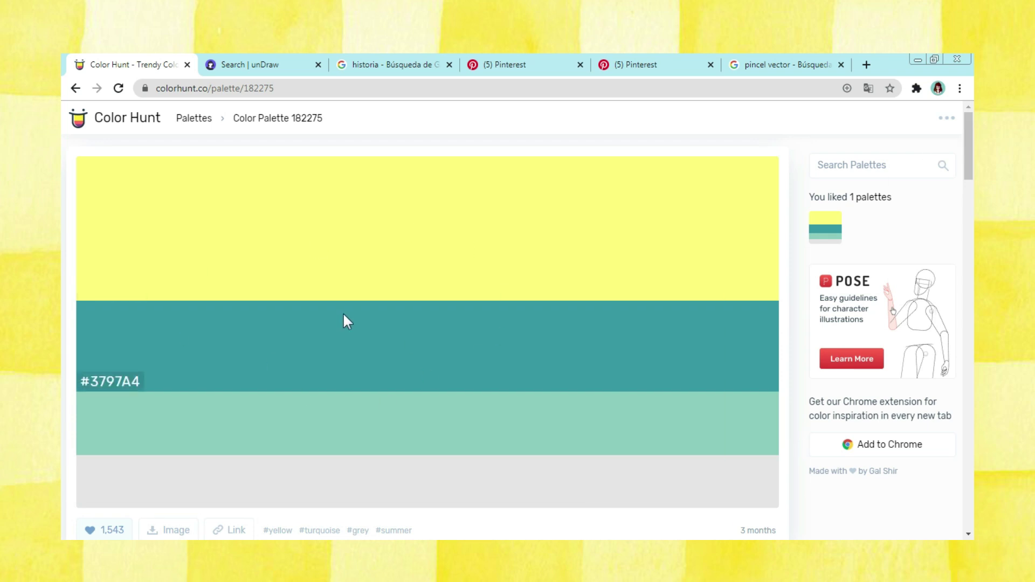
pyautogui.scroll(-7, 65, 180)
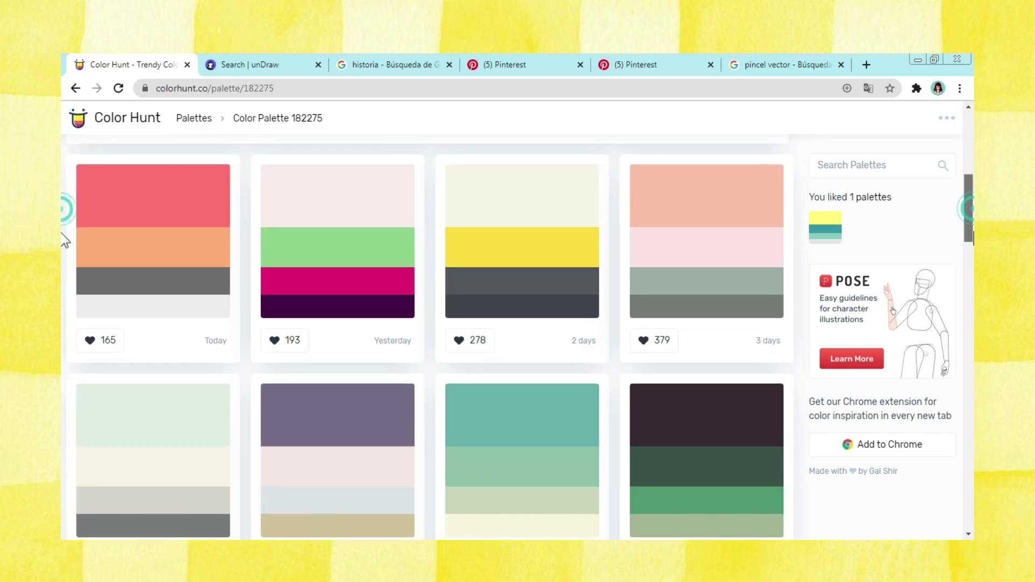
pyautogui.scroll(7, 65, 162)
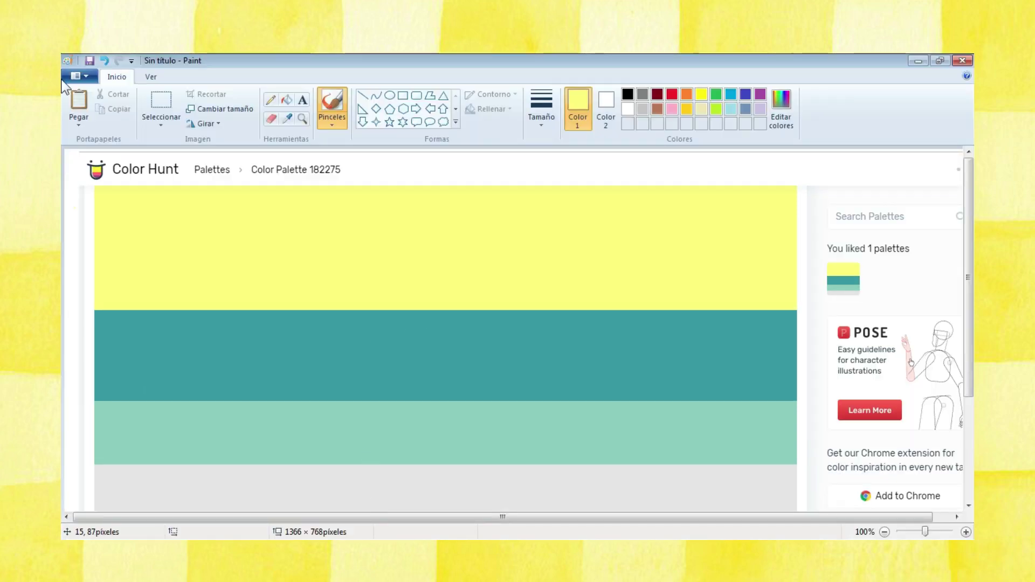
# Paste the palette screenshot and sample its yellow, showing RGB 252, 248, 118.
pyautogui.click(79, 100)
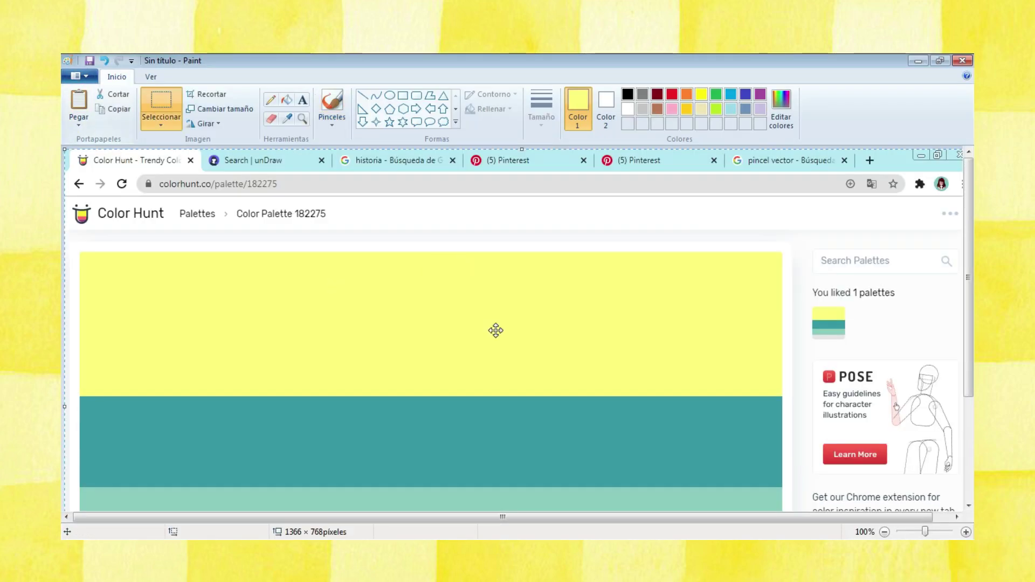
pyautogui.moveTo(613, 303); pyautogui.dragTo(589, 286)
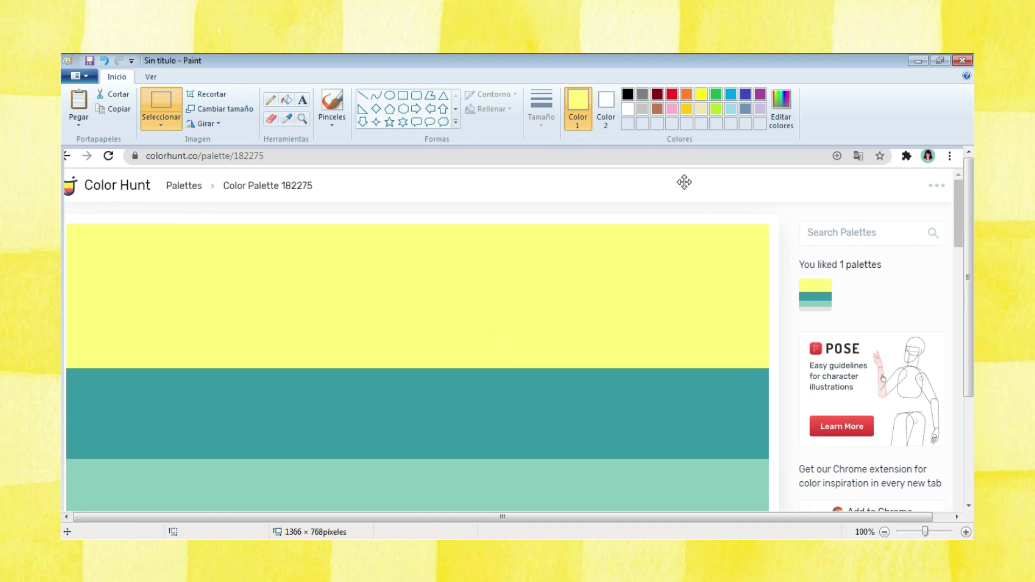
pyautogui.click(287, 118)
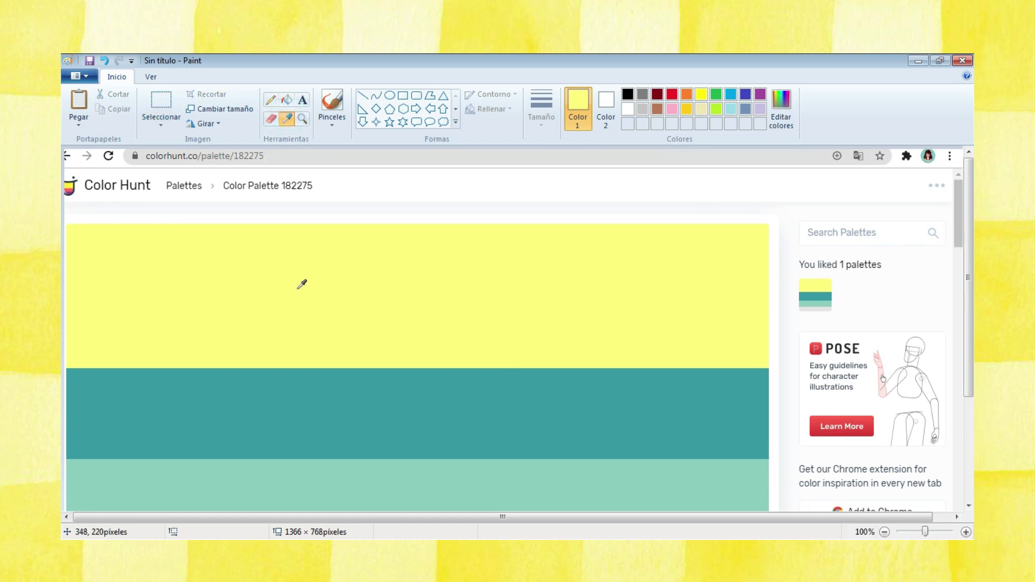
pyautogui.click(300, 265)
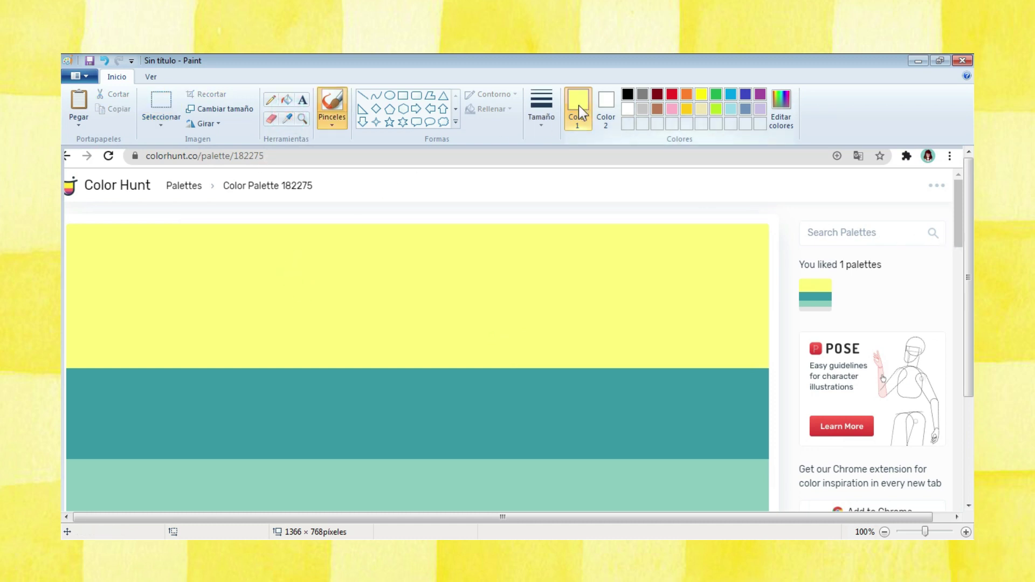
pyautogui.click(778, 121)
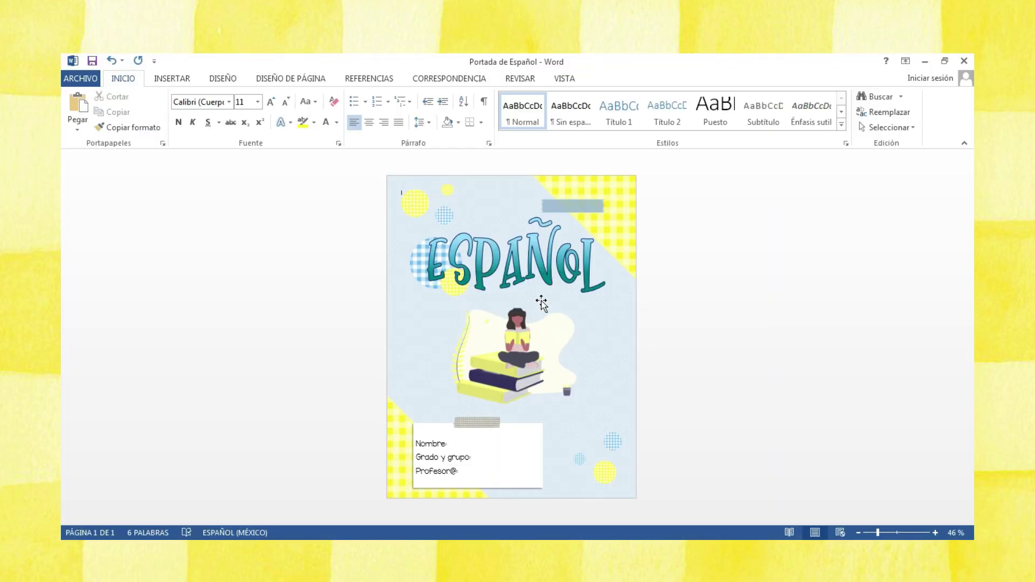
# Check the ESPAÑOL title's custom colour values, then move to the DISEÑO colour schemes list.
pyautogui.click(499, 275)
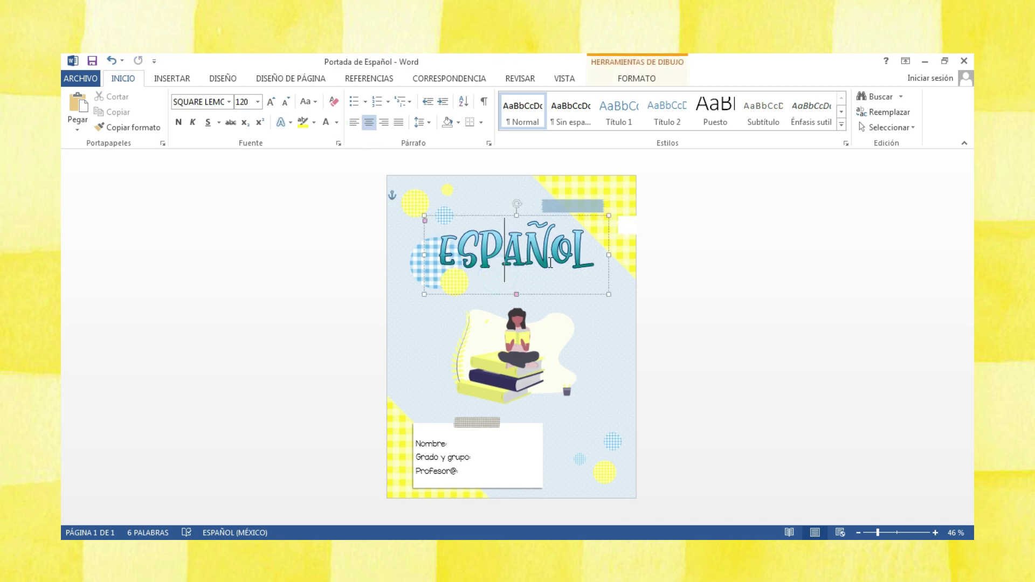
pyautogui.rightClick(571, 282)
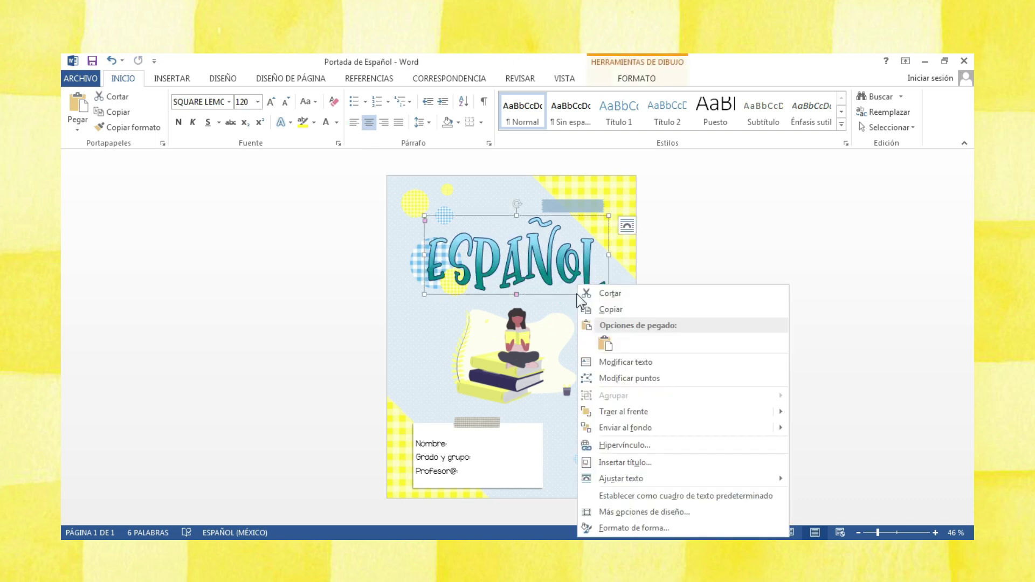
pyautogui.click(464, 146)
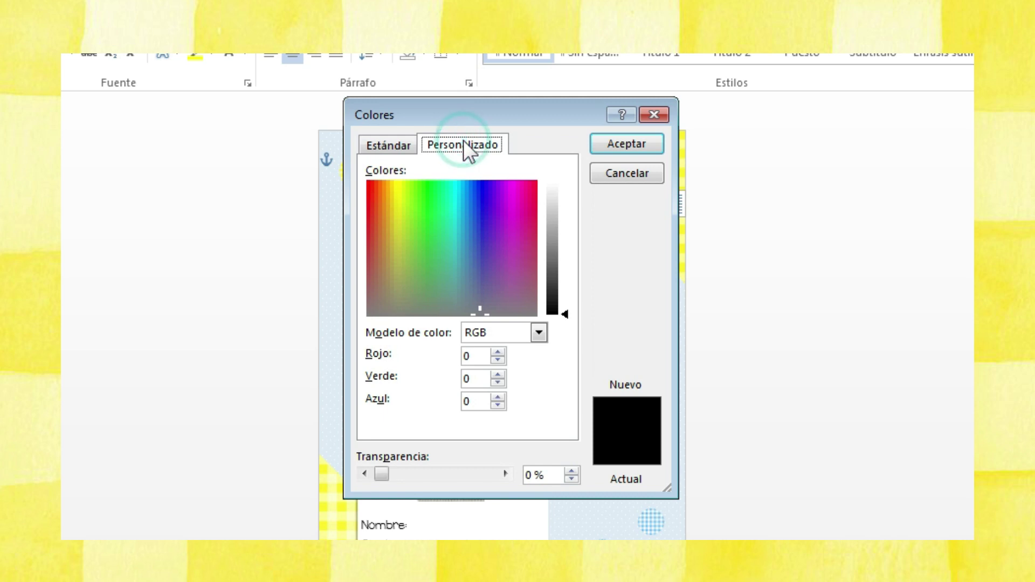
pyautogui.click(469, 355)
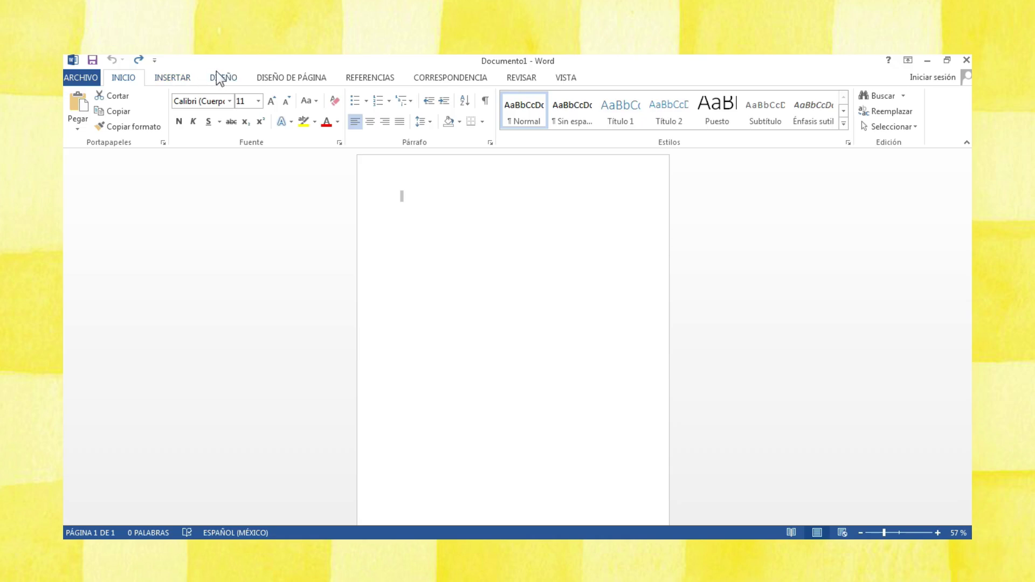
pyautogui.click(223, 77)
pyautogui.click(645, 117)
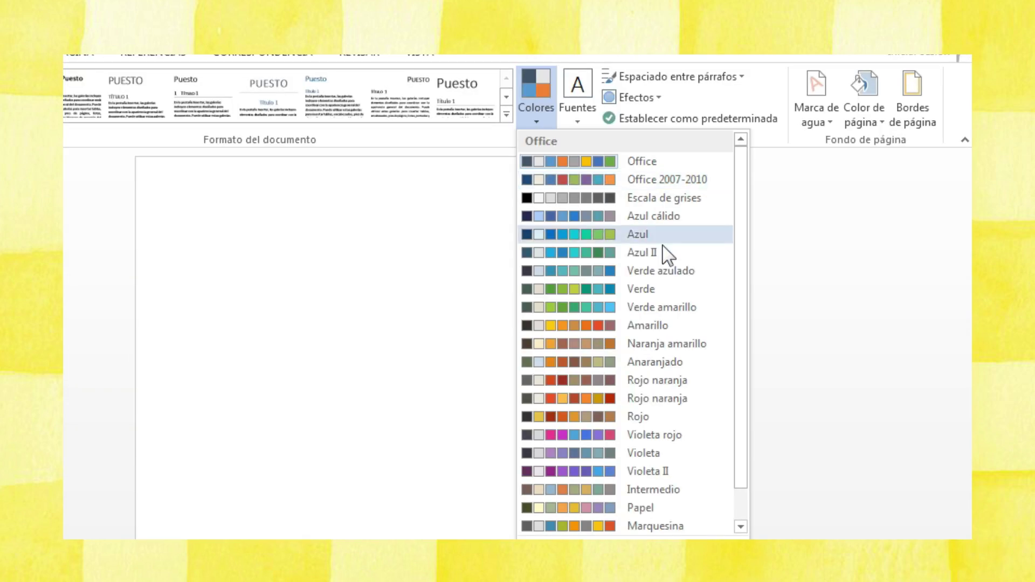
# Apply the Azul II colour scheme and a pale grey-blue page colour.
pyautogui.click(662, 248)
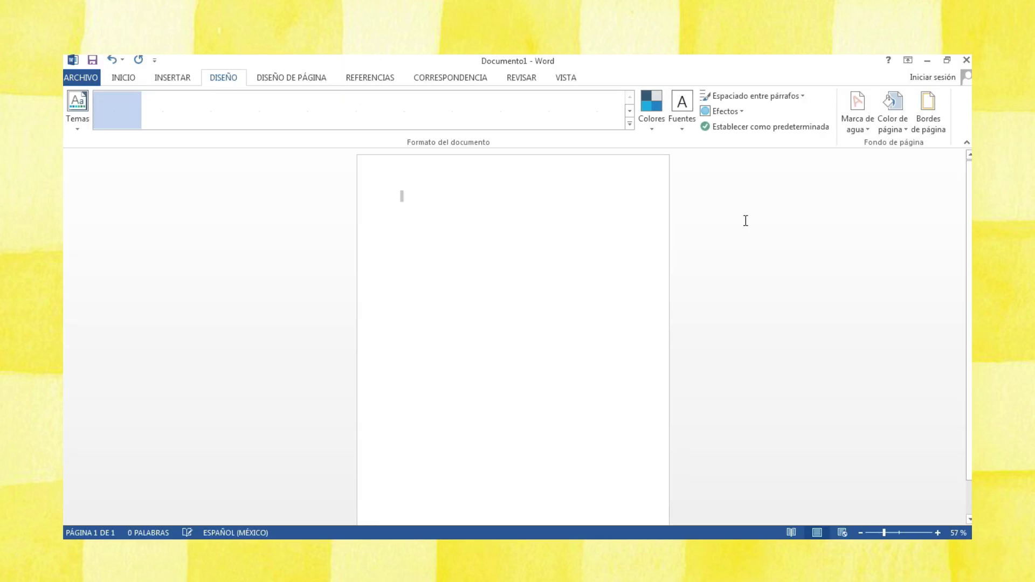
pyautogui.click(897, 131)
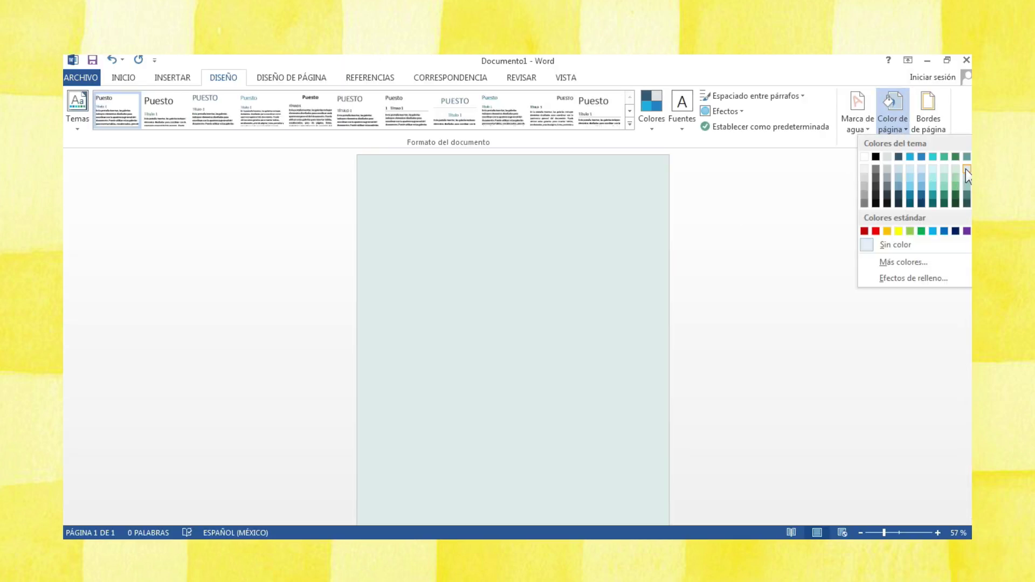
pyautogui.click(966, 170)
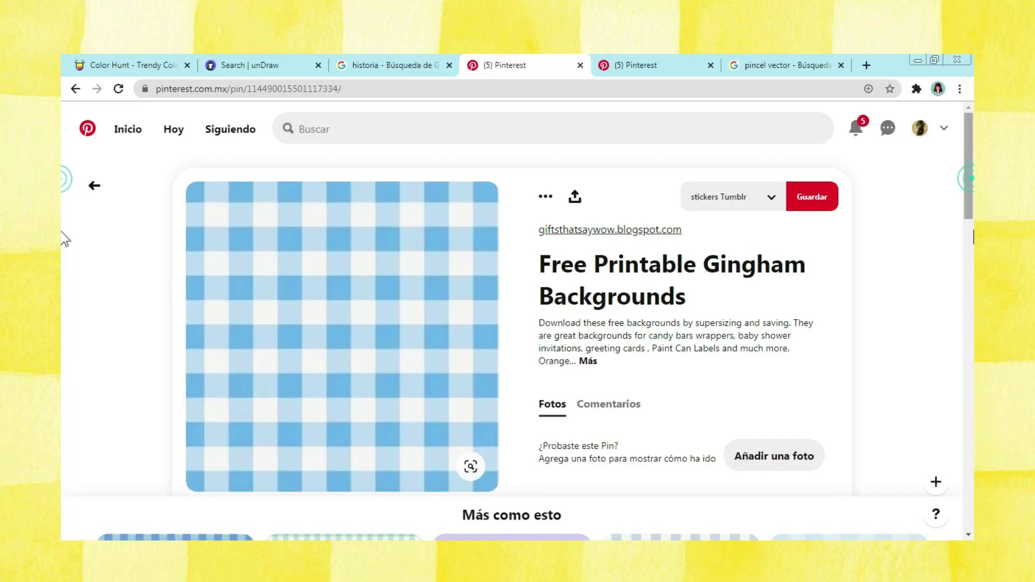
# Copy a gingham pin image from Pinterest and paste it into the Word page.
pyautogui.scroll(-5, 64, 274)
pyautogui.scroll(-5, 64, 274)
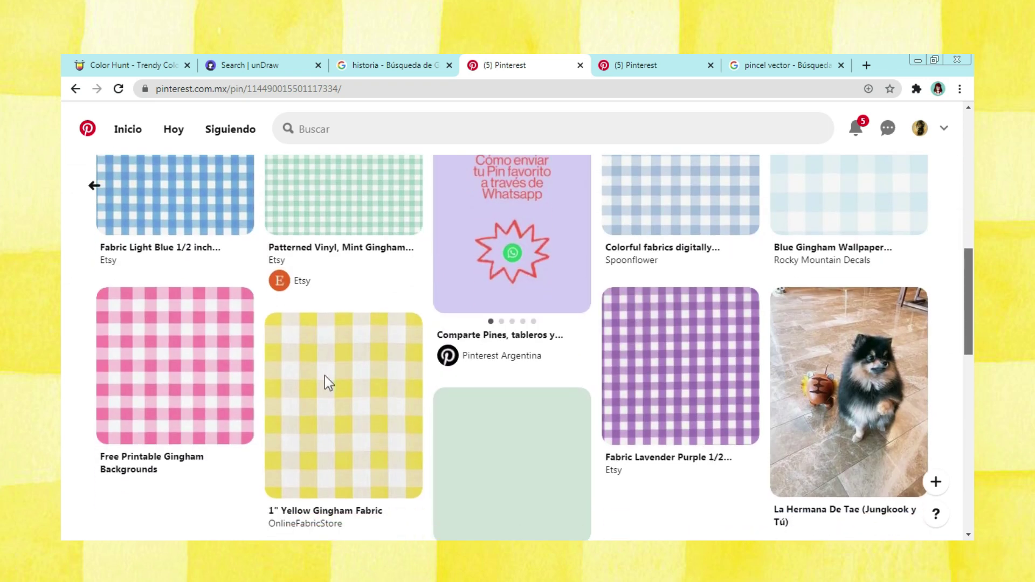
pyautogui.scroll(10, 62, 316)
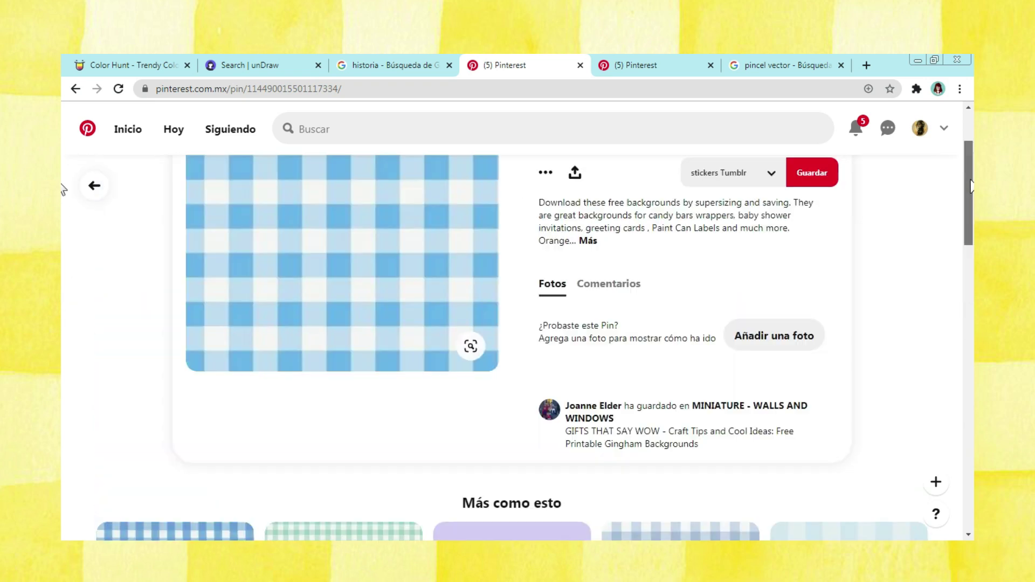
pyautogui.moveTo(342, 337)
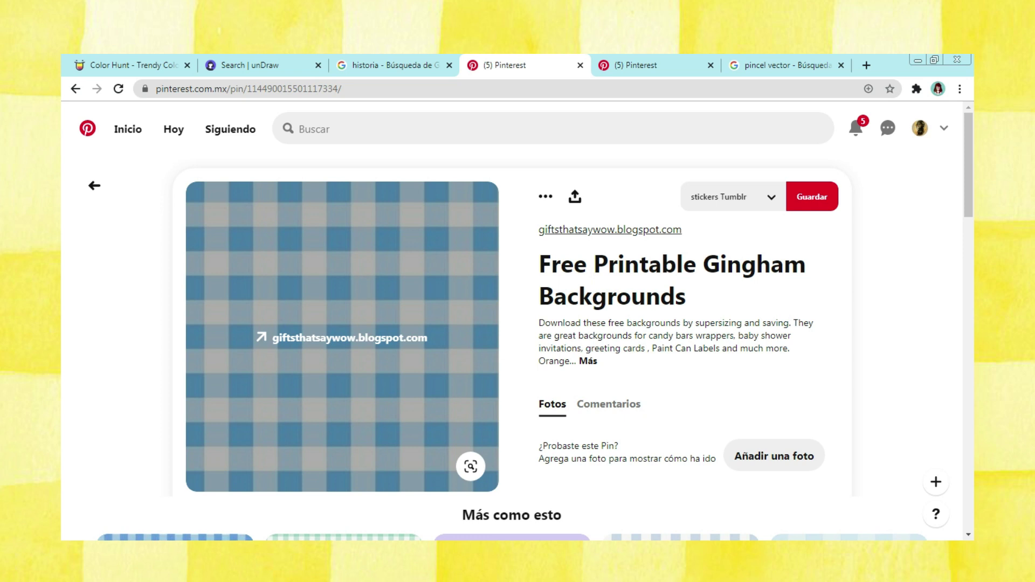
pyautogui.rightClick(335, 276)
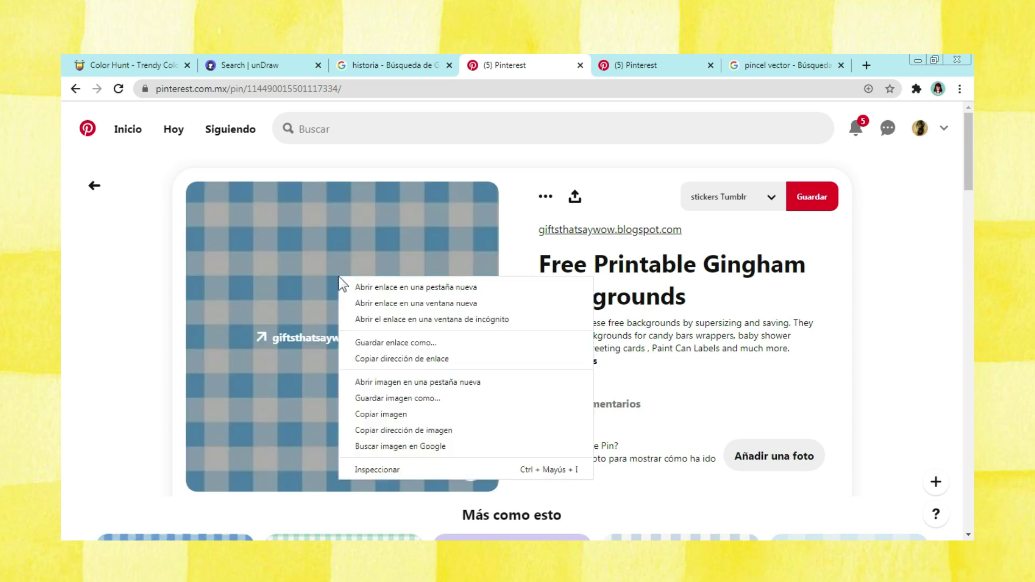
pyautogui.click(388, 417)
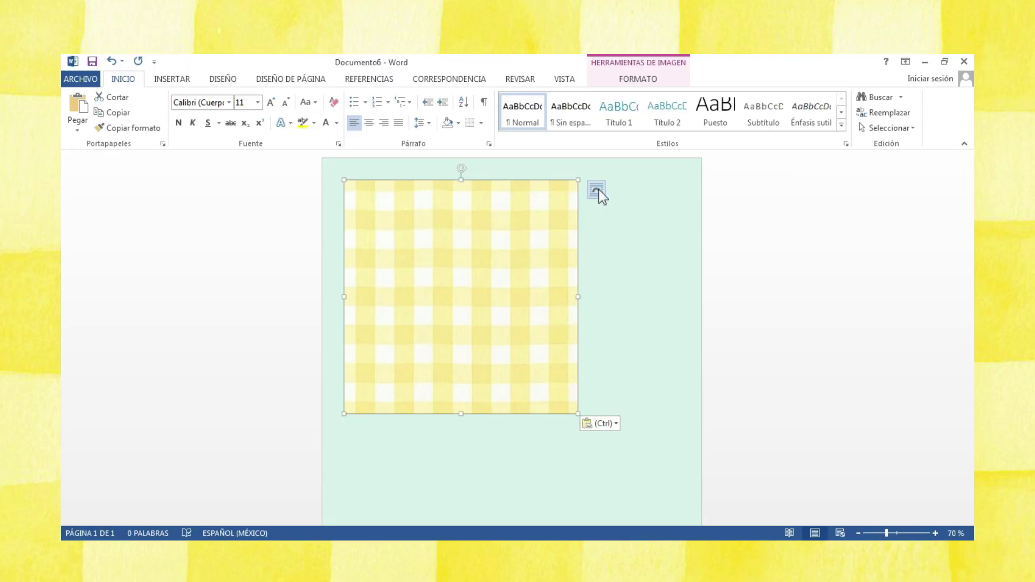
pyautogui.click(596, 190)
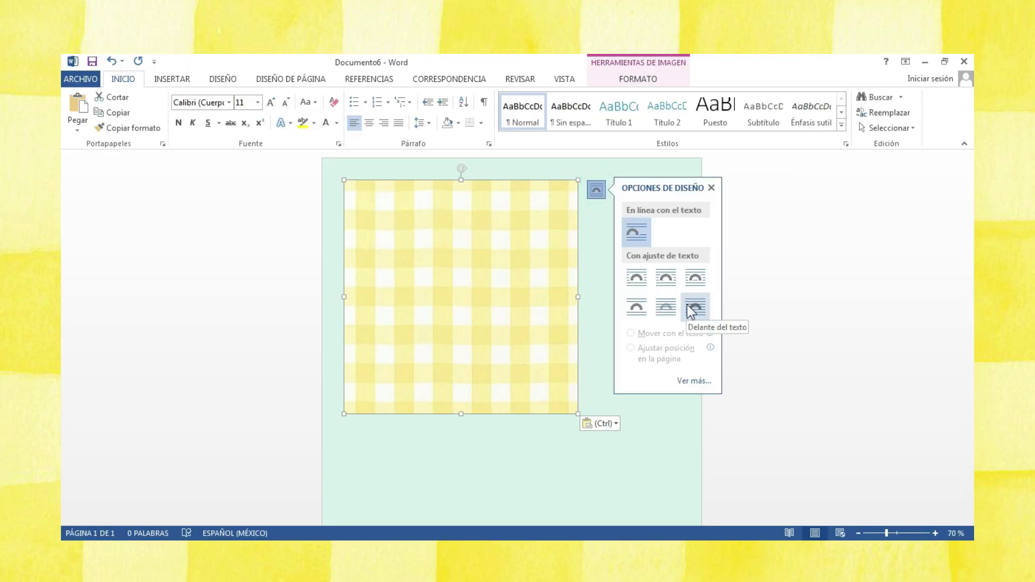
# Float the gingham image in front of text, crop it to a right triangle, and move it bottom-left.
pyautogui.click(690, 312)
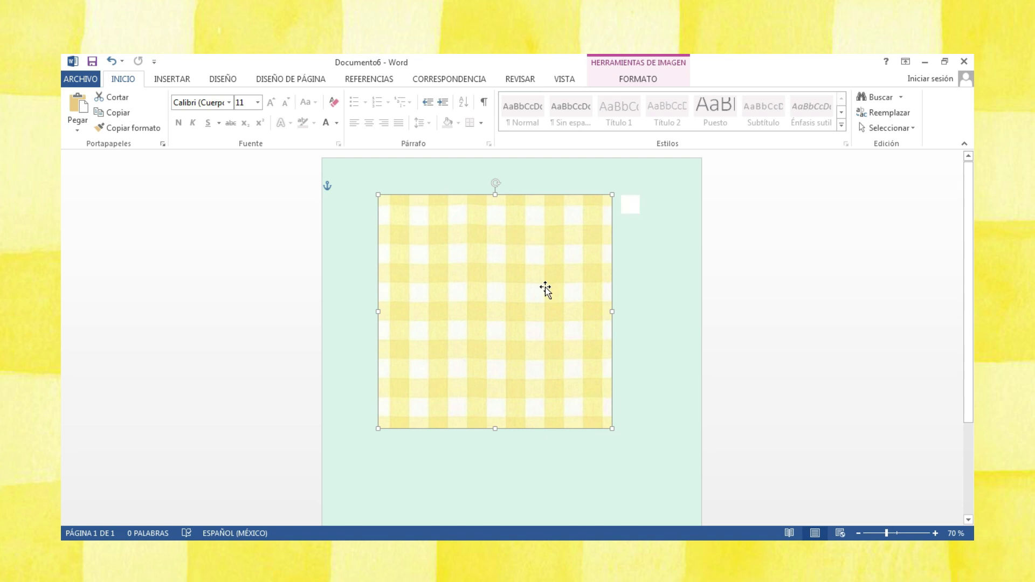
pyautogui.doubleClick(568, 234)
pyautogui.click(851, 128)
pyautogui.click(883, 157)
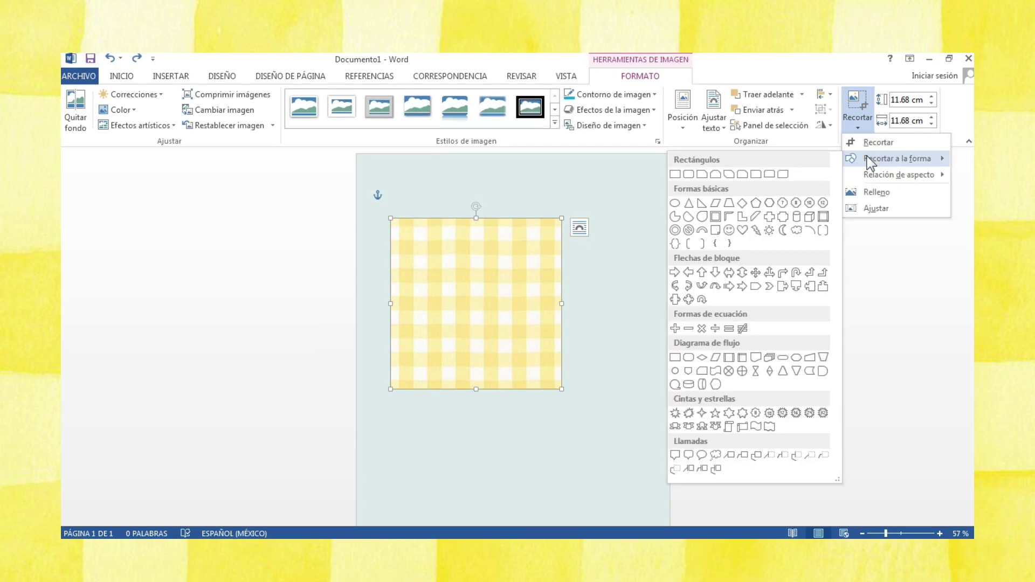
pyautogui.click(702, 203)
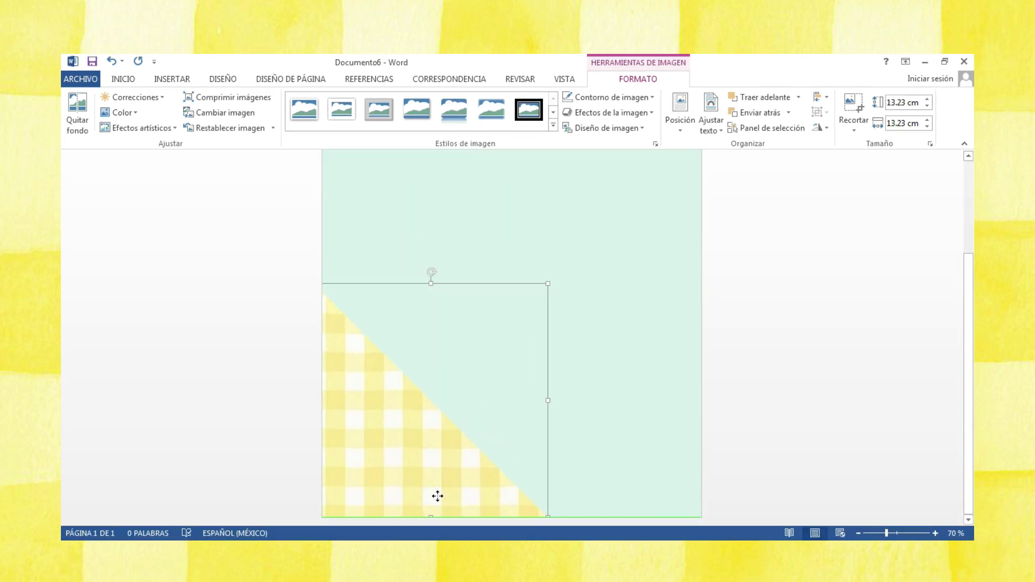
pyautogui.moveTo(445, 448); pyautogui.dragTo(441, 494)
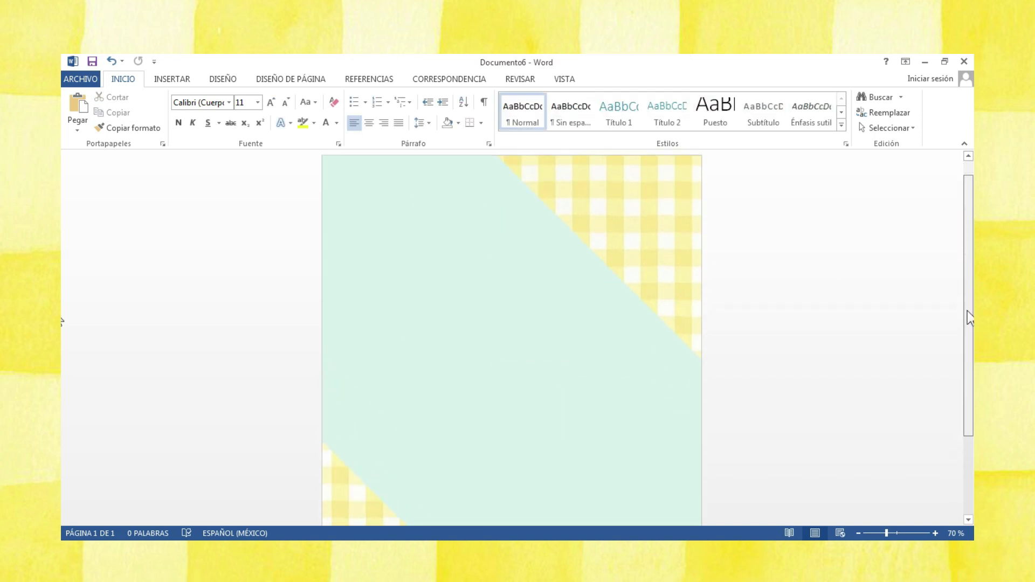
pyautogui.scroll(2, 834, 284)
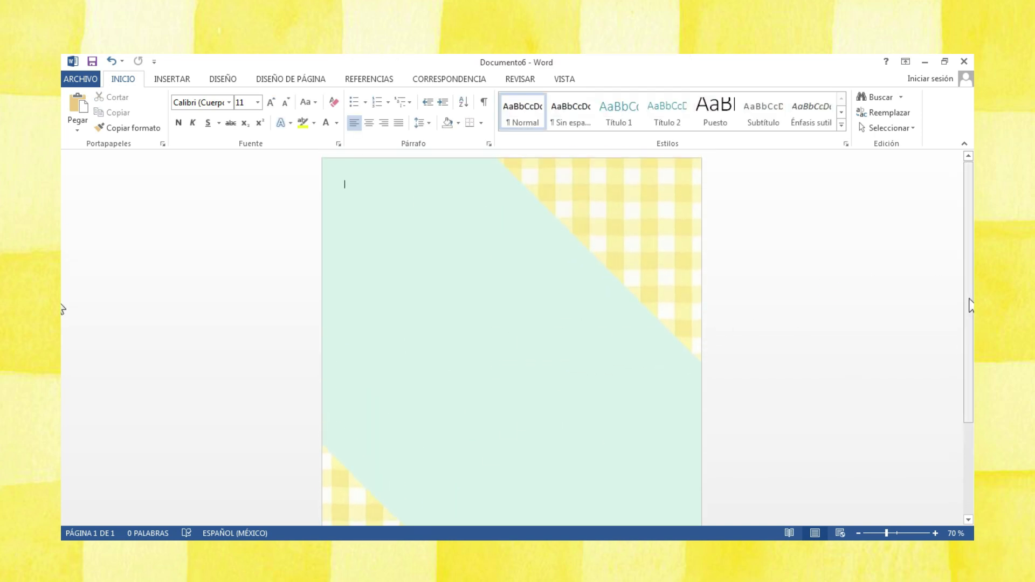
pyautogui.scroll(-3, 504, 376)
pyautogui.scroll(-2, 504, 376)
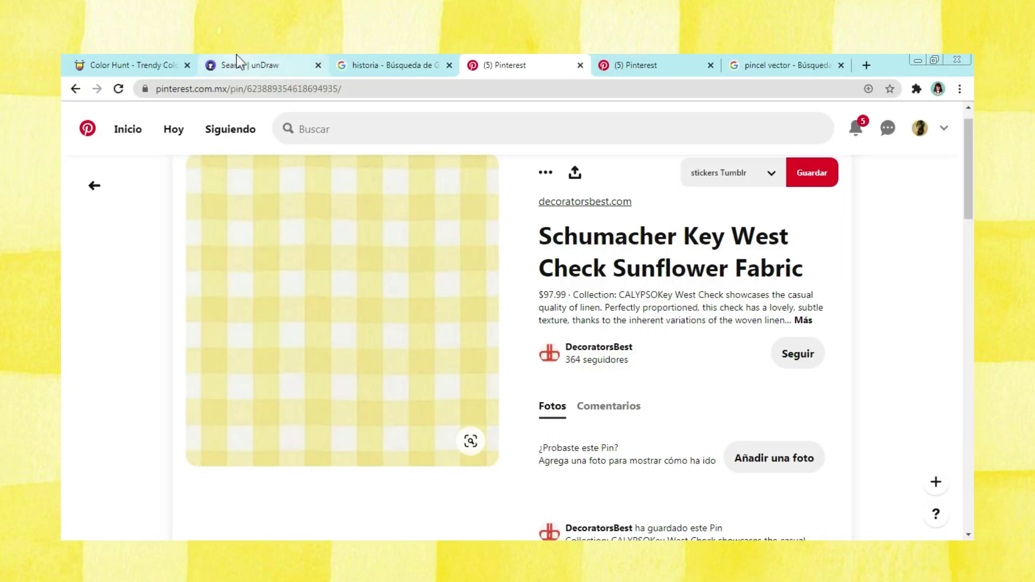
# Search unDraw for 'libro' and scroll through the illustration results.
pyautogui.click(245, 66)
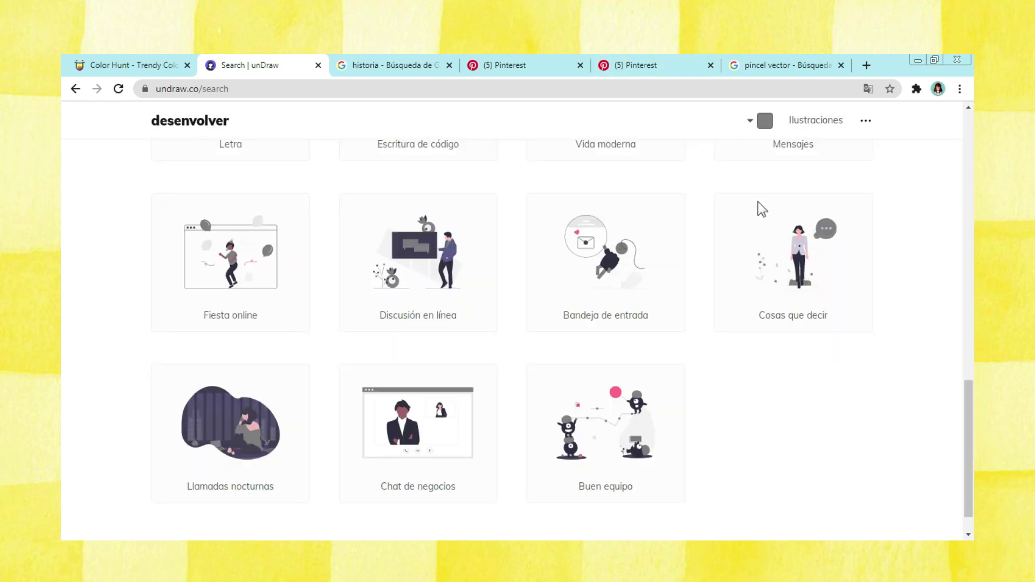
pyautogui.scroll(5, 62, 377)
pyautogui.scroll(5, 63, 216)
pyautogui.click(458, 306)
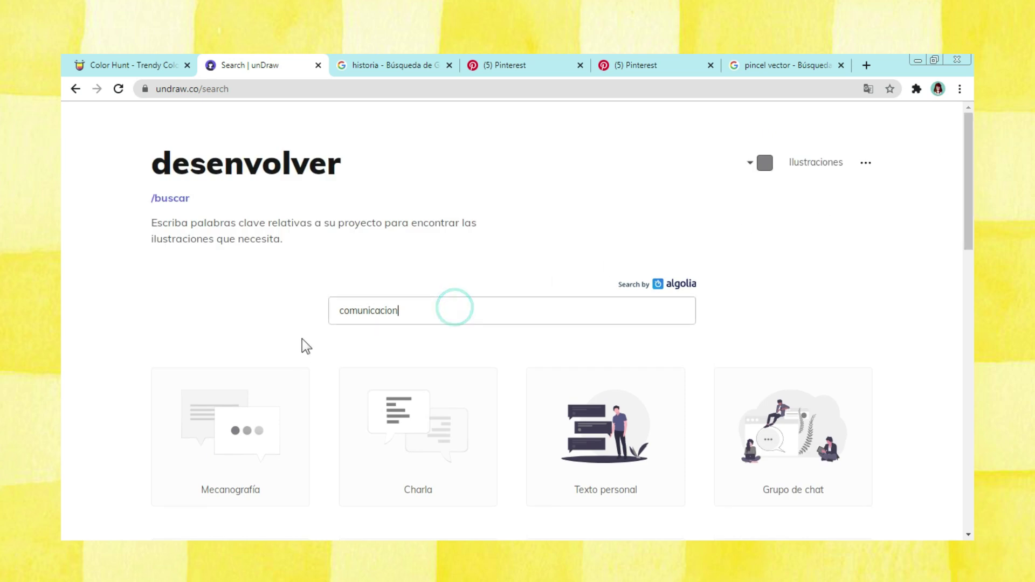
pyautogui.press('BackSpace')
pyautogui.press('BackSpace')
pyautogui.press('BackSpace')
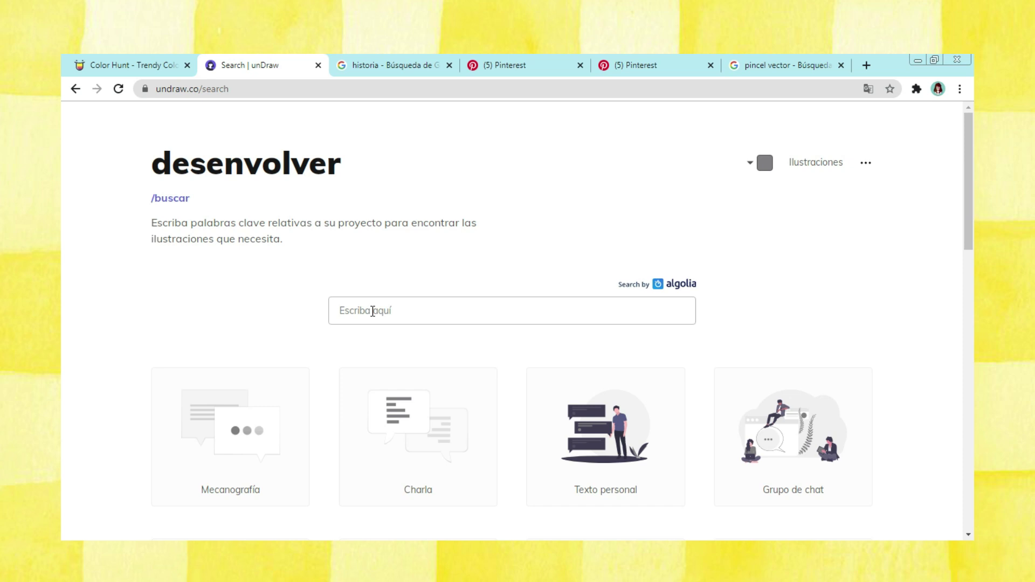
pyautogui.write('libro')
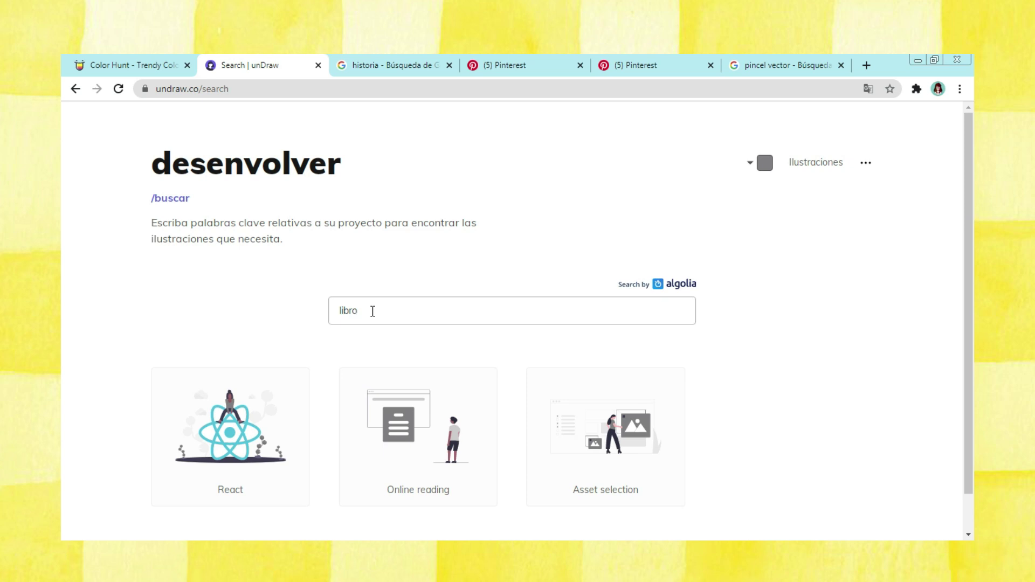
pyautogui.scroll(-1, 64, 204)
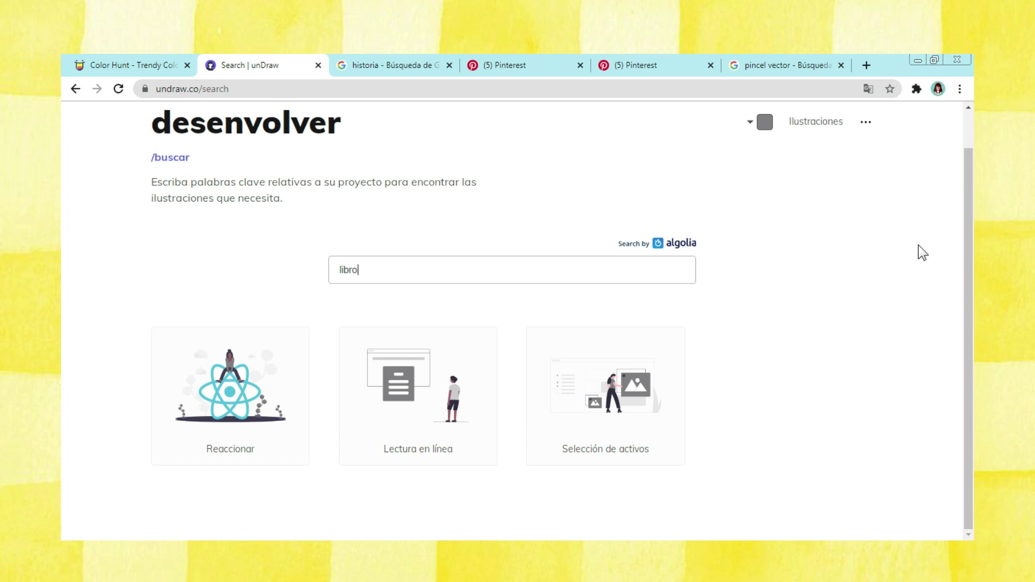
pyautogui.press('BackSpace')
pyautogui.press('BackSpace')
pyautogui.press('BackSpace')
pyautogui.press('BackSpace')
pyautogui.press('BackSpace')
pyautogui.write('libro')
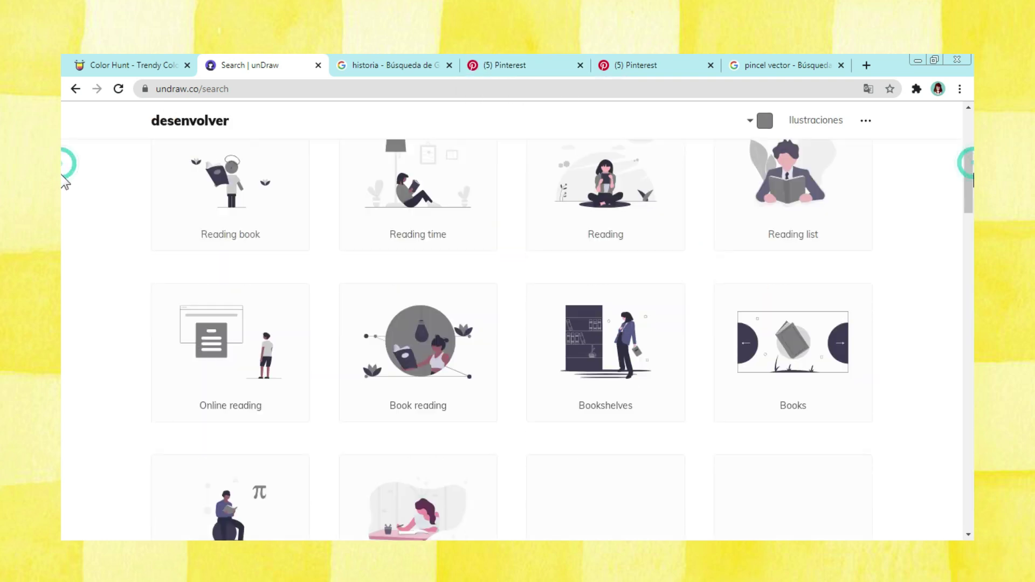
pyautogui.scroll(-5, 65, 194)
pyautogui.scroll(-1, 64, 199)
pyautogui.scroll(-1, 65, 210)
pyautogui.scroll(-3, 65, 226)
pyautogui.scroll(-1, 65, 242)
pyautogui.scroll(-1, 64, 249)
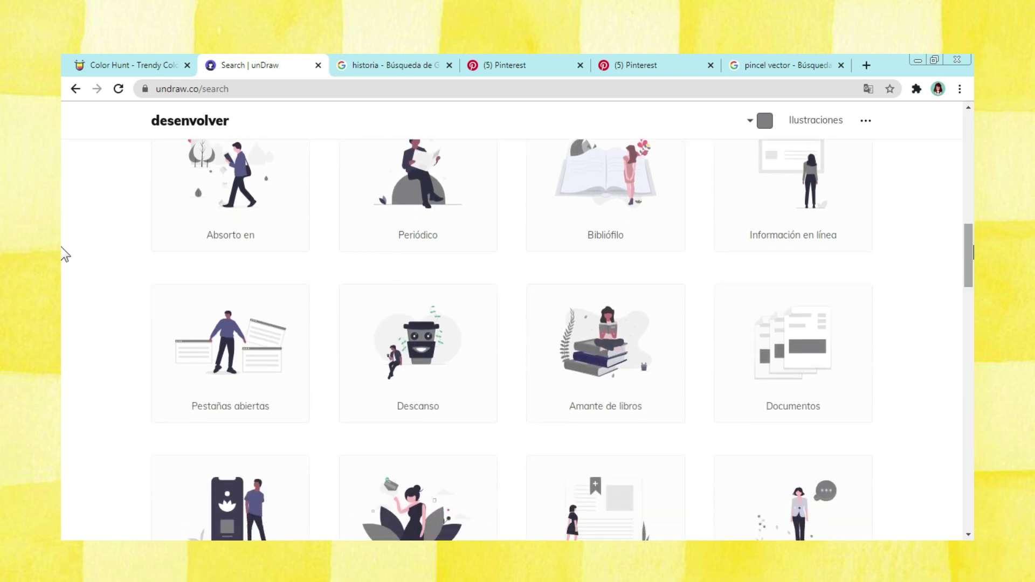
# Open the Amante de libros illustration, close its download window, and return to the top.
pyautogui.click(612, 341)
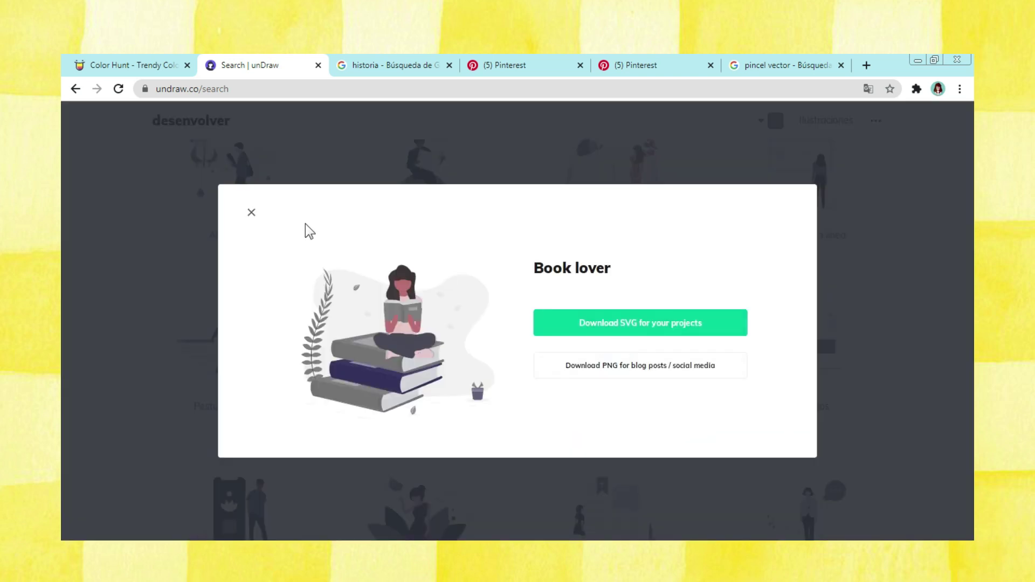
pyautogui.click(251, 216)
pyautogui.scroll(1, 63, 301)
pyautogui.scroll(10, 63, 215)
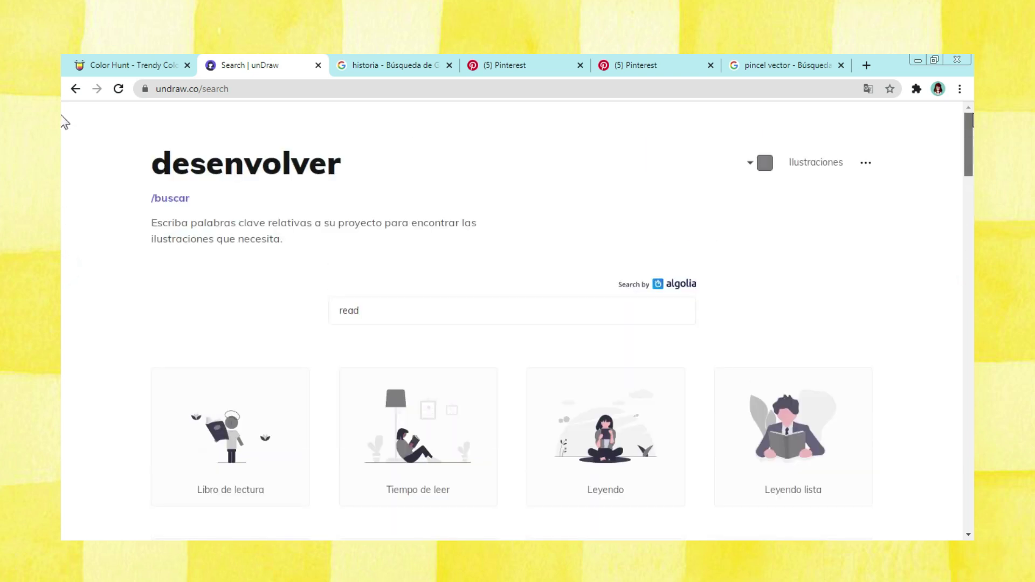
pyautogui.click(757, 163)
# Copy #FCF876 from Color Hunt and paste it into unDraw's illustration colour field.
pyautogui.click(157, 63)
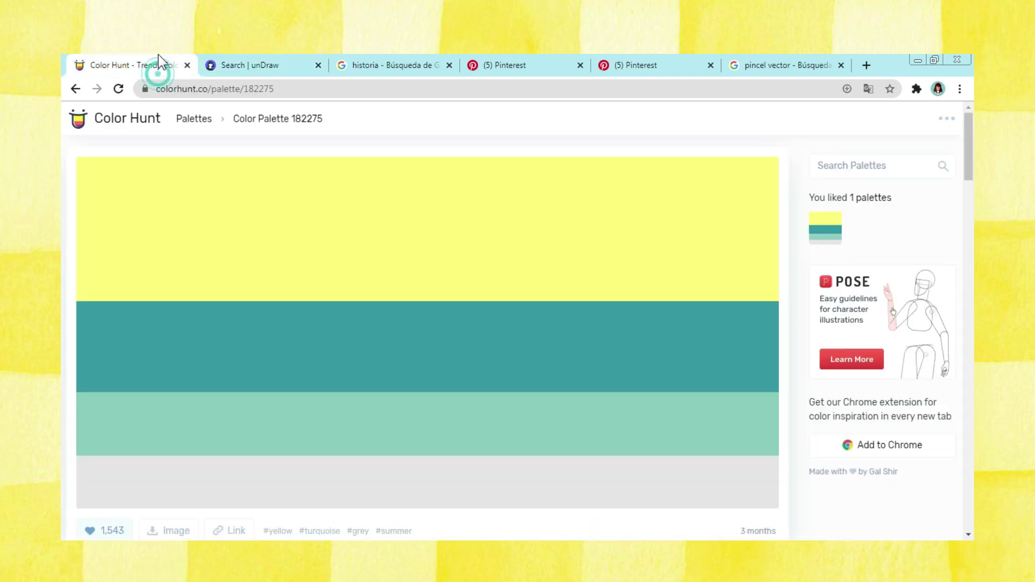
pyautogui.click(116, 295)
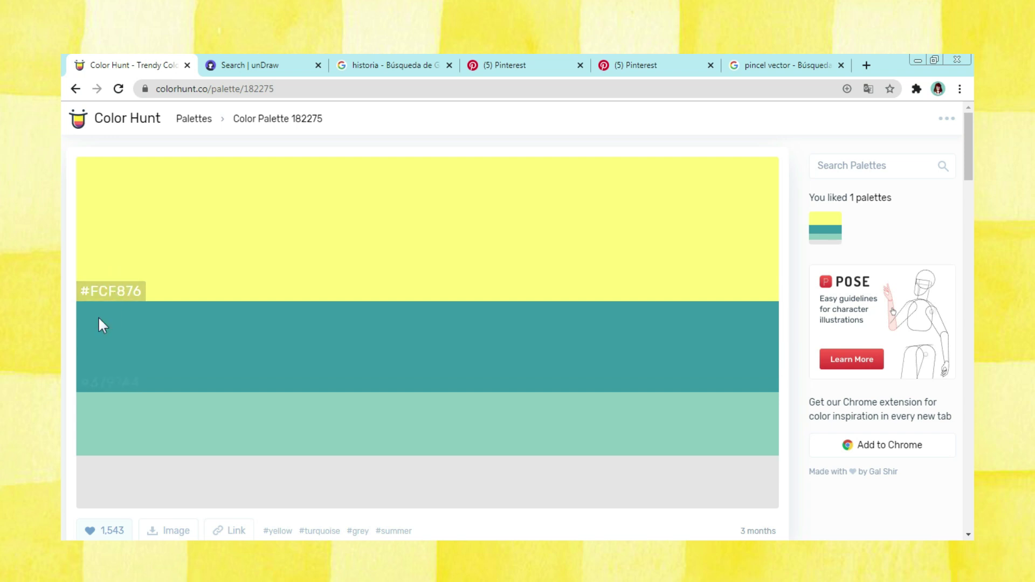
pyautogui.hotkey('ctrl', 'Tab')
pyautogui.tripleClick(708, 296)
pyautogui.press('BackSpace')
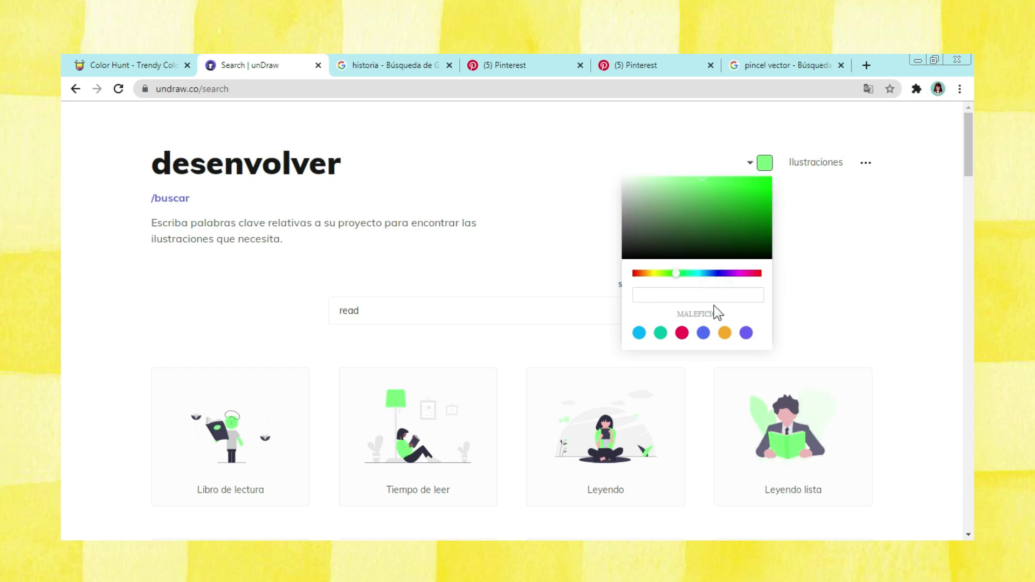
pyautogui.rightClick(712, 294)
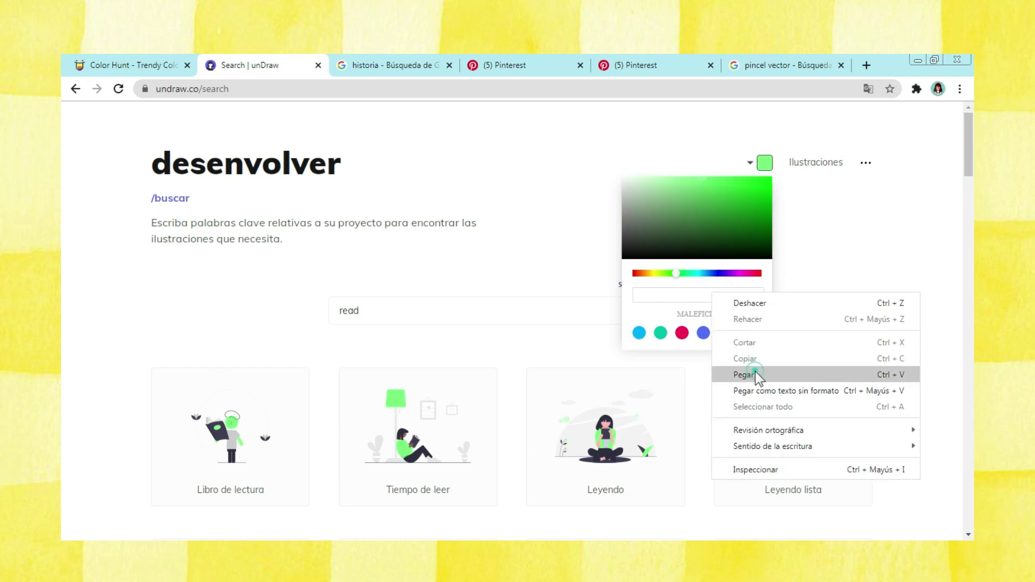
pyautogui.click(754, 374)
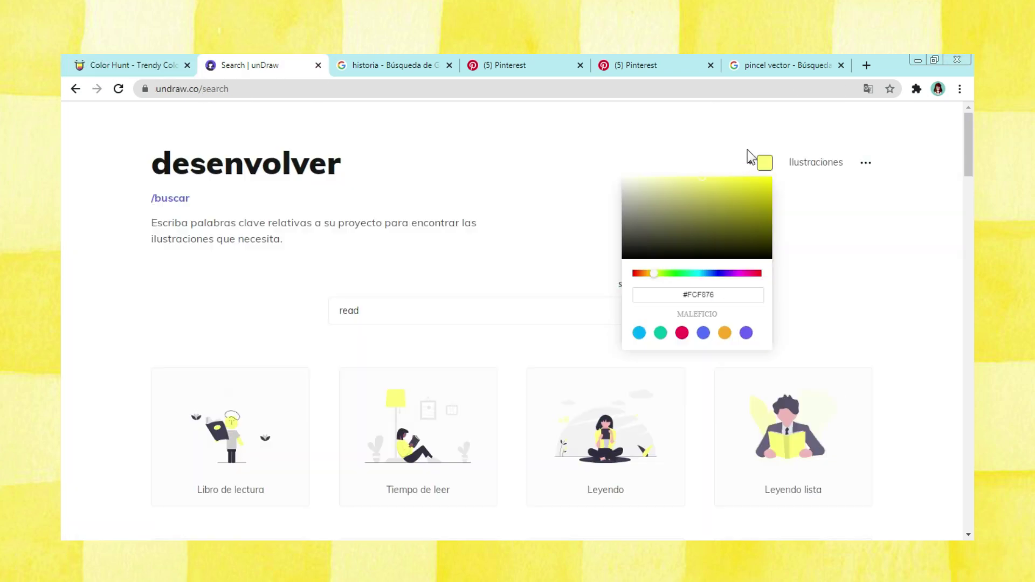
pyautogui.click(928, 229)
pyautogui.scroll(-10, 555, 237)
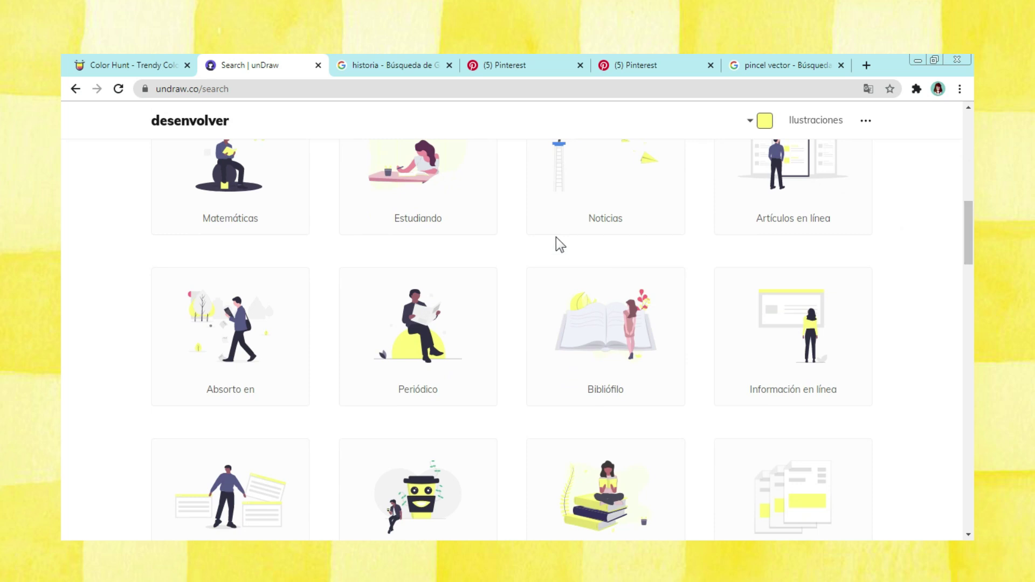
pyautogui.scroll(-8, 63, 258)
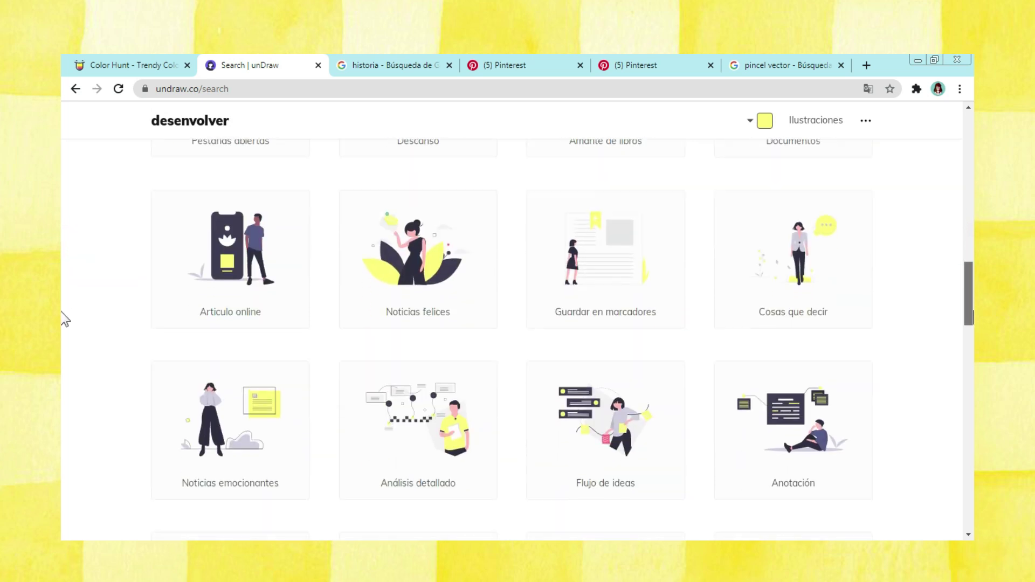
pyautogui.scroll(7, 64, 257)
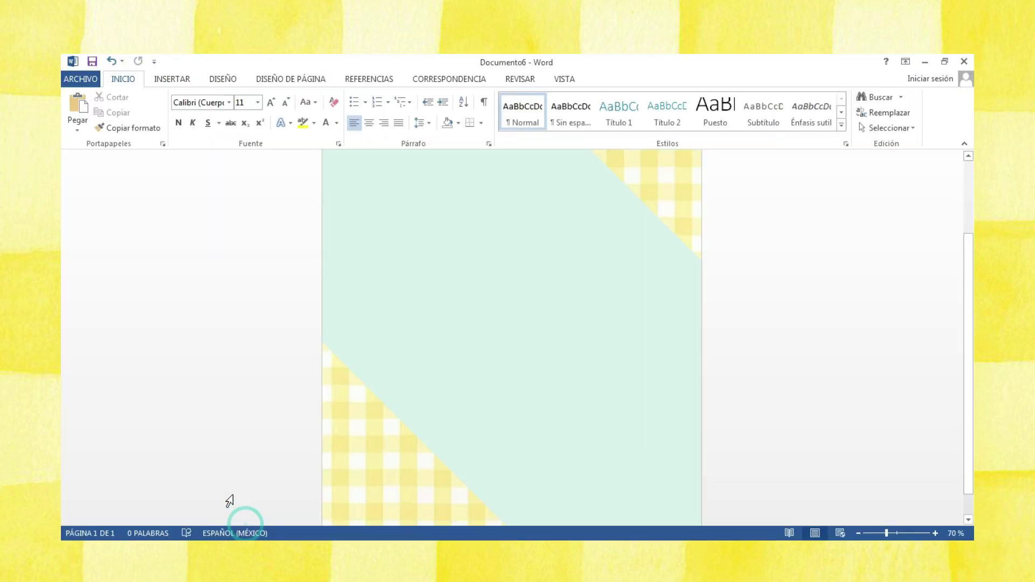
# Insert the yellow undraw_book_lover illustration from the Descargas folder onto the cover.
pyautogui.click(172, 79)
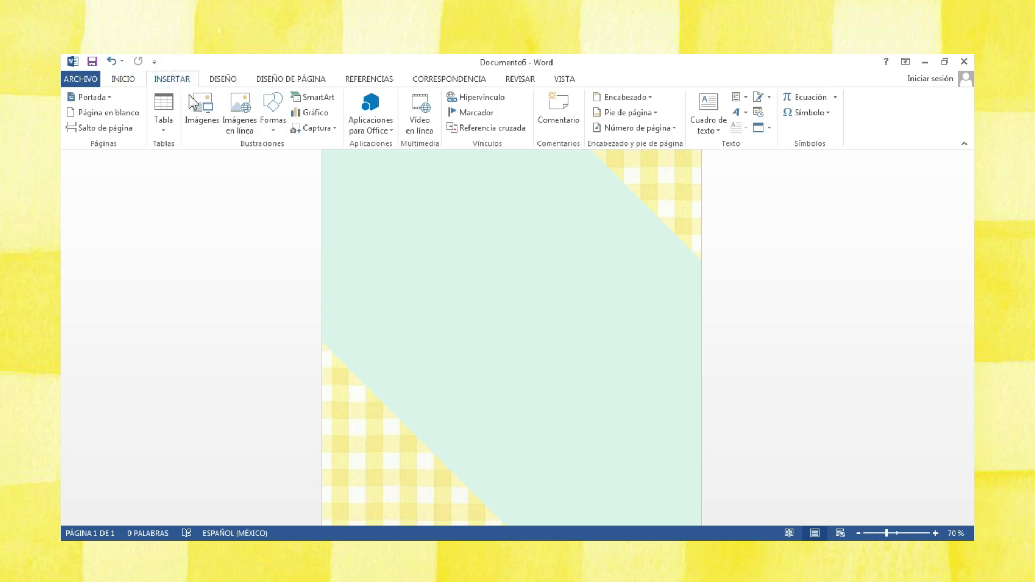
pyautogui.click(204, 125)
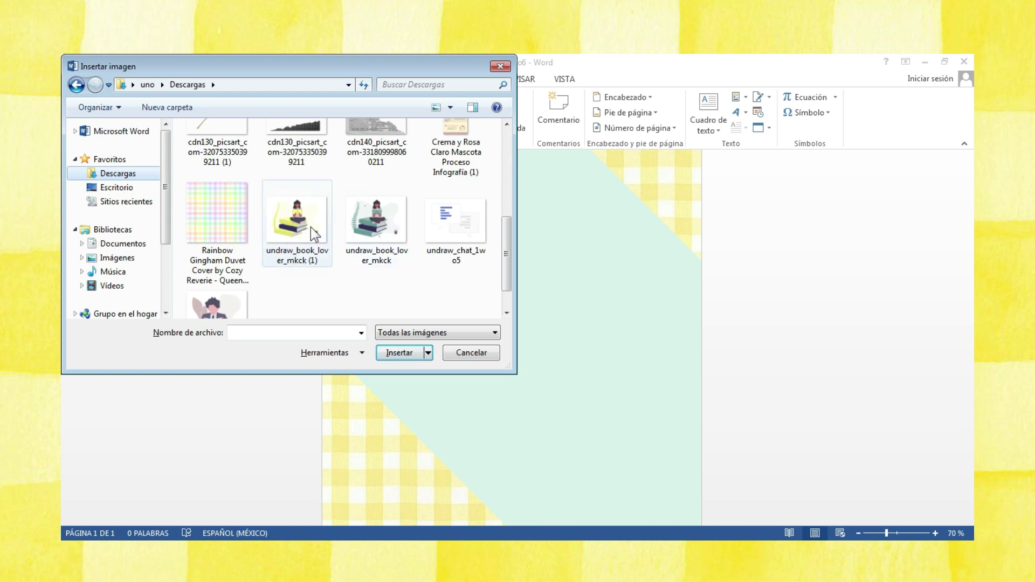
pyautogui.doubleClick(308, 224)
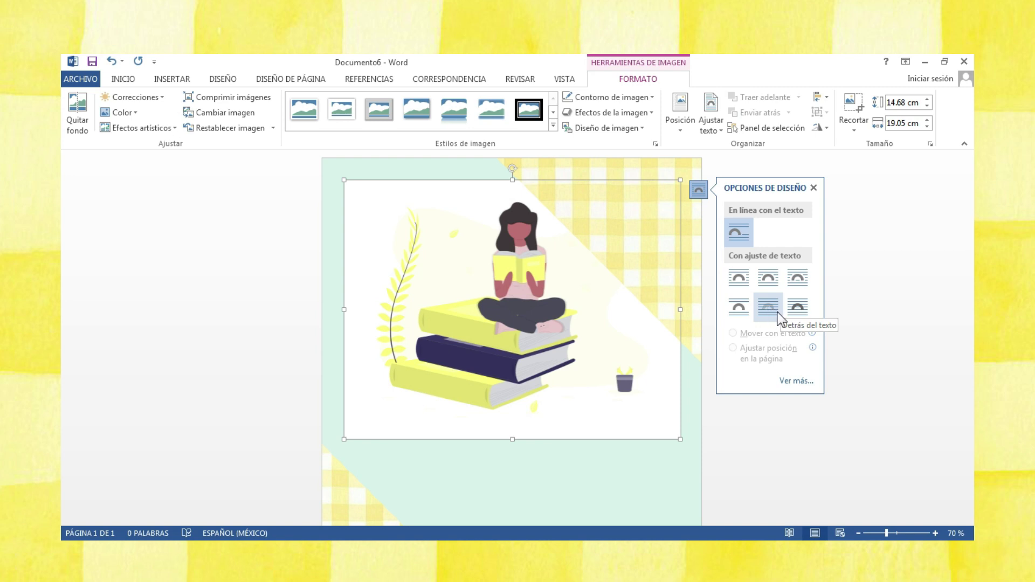
# Set the book-lover picture to Delante del texto and remove its white background.
pyautogui.click(787, 311)
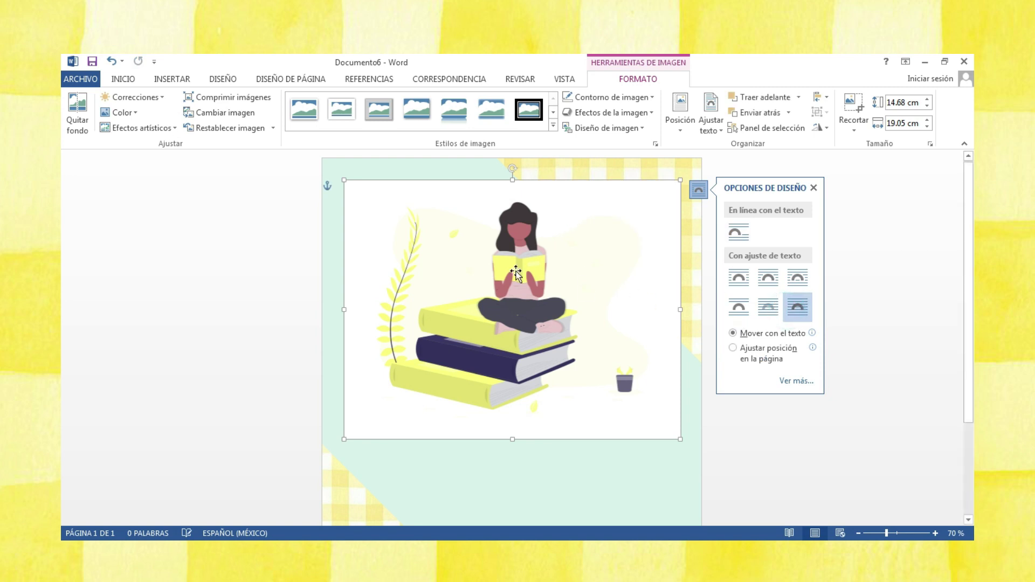
pyautogui.click(75, 132)
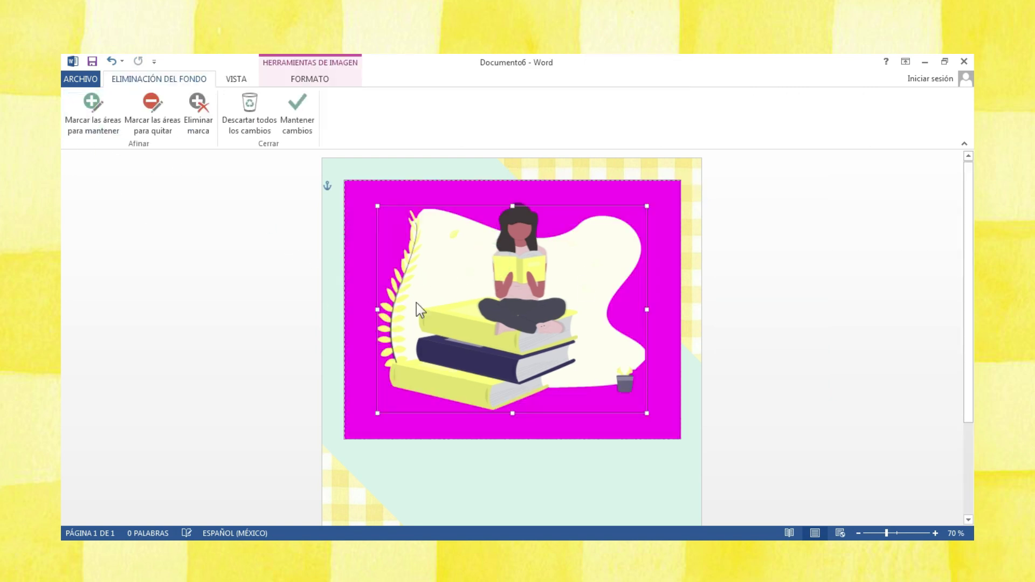
pyautogui.click(305, 125)
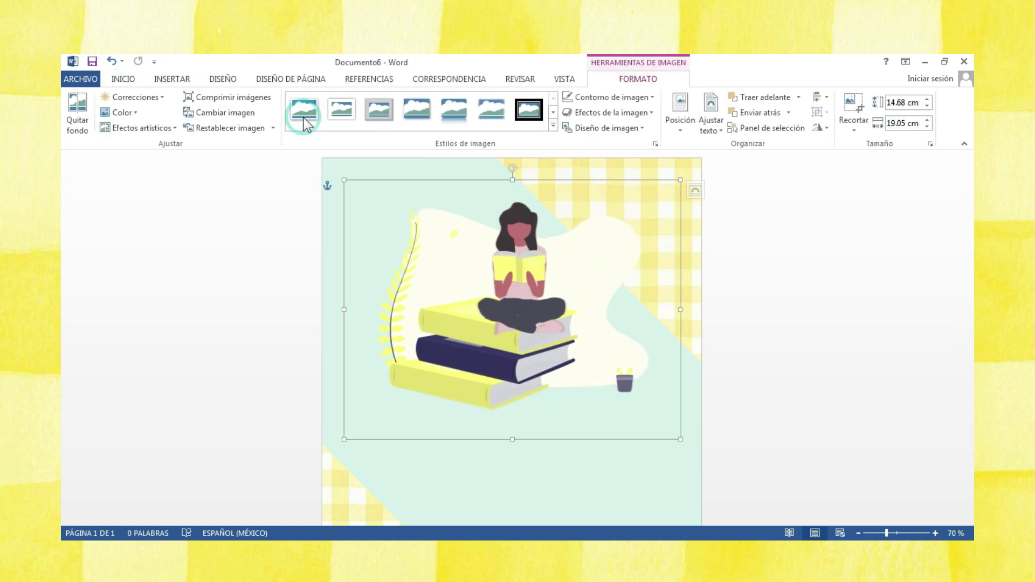
# Move the book-lover illustration down to the bottom of the cover.
pyautogui.moveTo(599, 210); pyautogui.dragTo(581, 361)
pyautogui.scroll(-5, 581, 361)
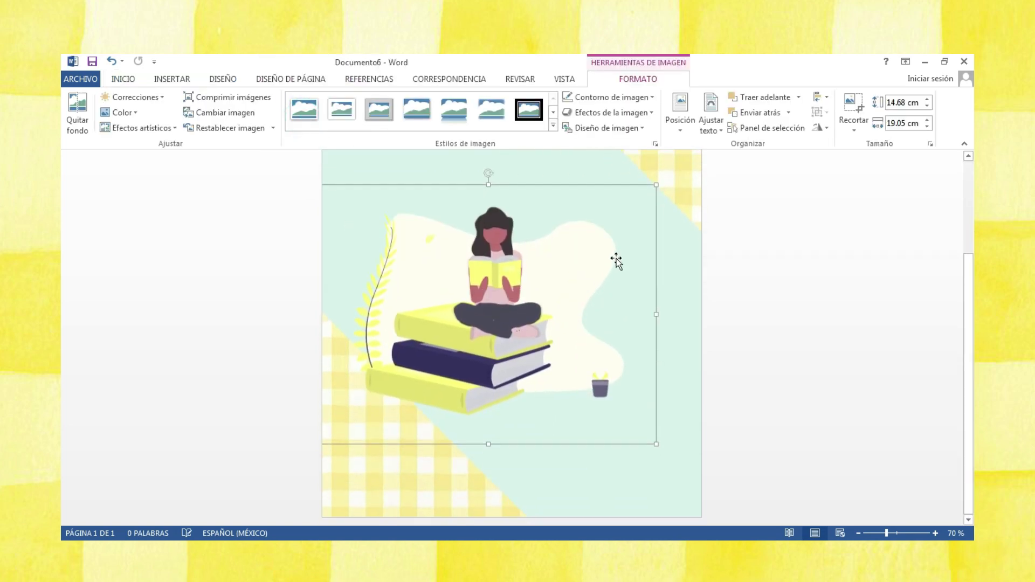
pyautogui.click(734, 401)
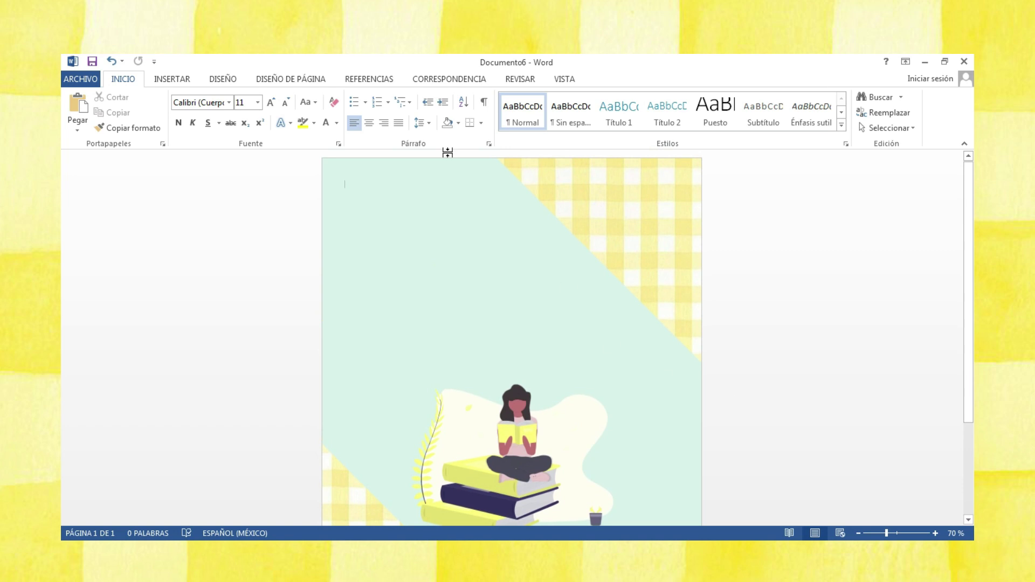
# Draw a text box near the top of the page containing the word 'Español'.
pyautogui.click(184, 80)
pyautogui.click(704, 125)
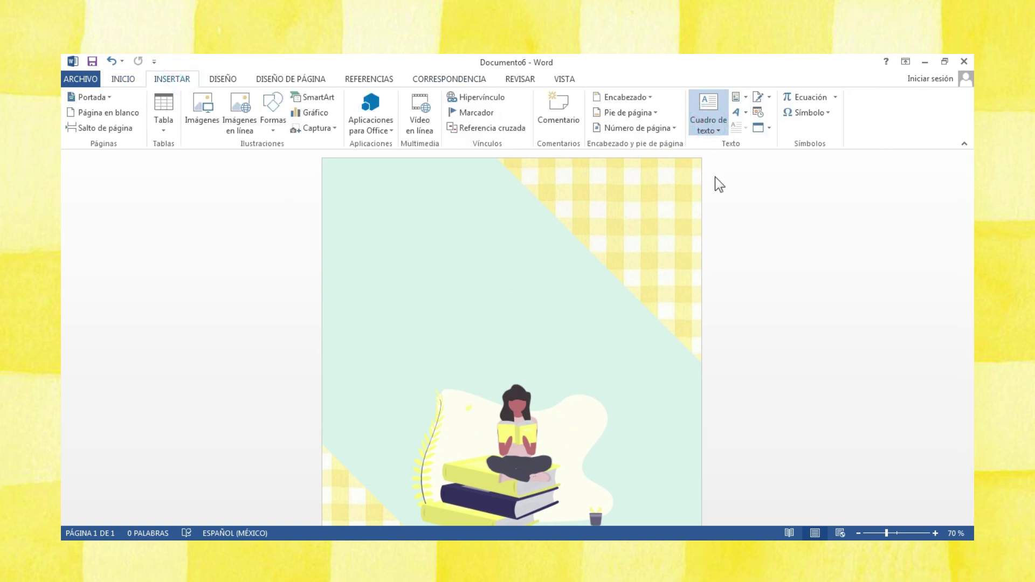
pyautogui.moveTo(370, 220); pyautogui.dragTo(648, 347)
pyautogui.write('Español')
# Enlarge the Español text to 36 pt, centre it, and select the font name to change it.
pyautogui.rightClick(474, 221)
pyautogui.click(123, 79)
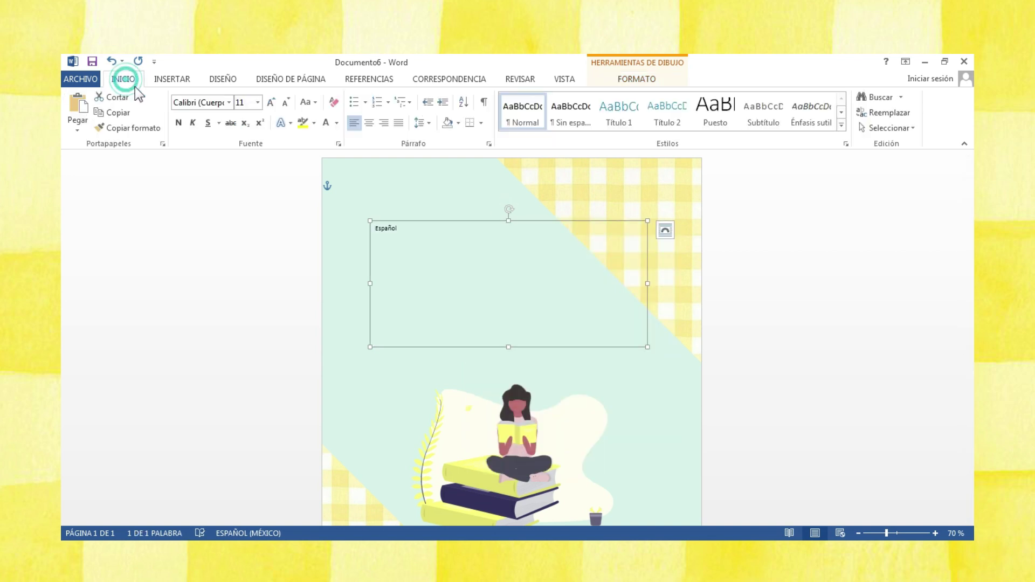
pyautogui.click(271, 103)
pyautogui.click(271, 102)
pyautogui.click(271, 102)
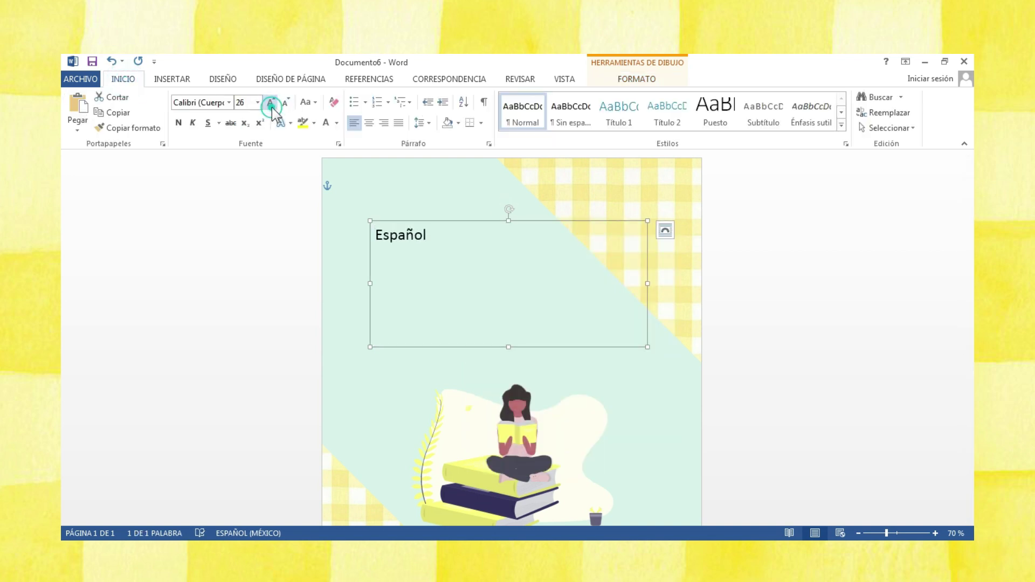
pyautogui.click(271, 103)
pyautogui.click(369, 122)
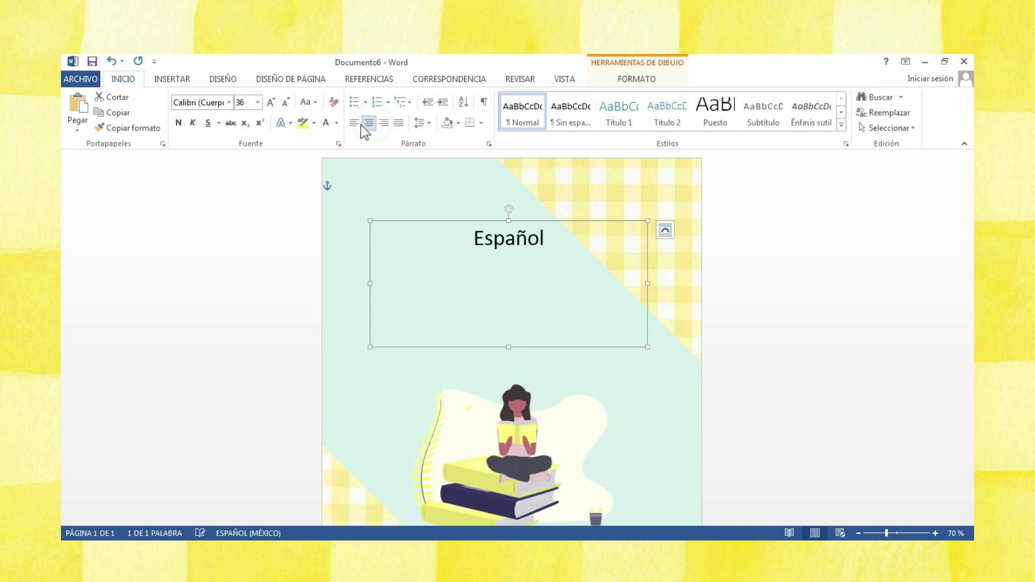
pyautogui.click(225, 103)
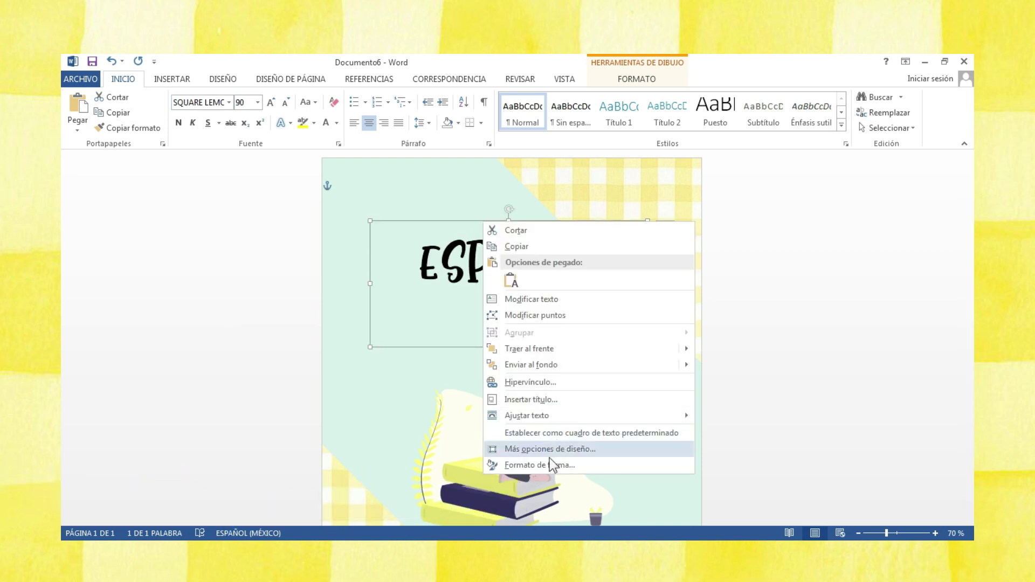
# Give the ESPAÑOL title text a custom teal-to-light-blue gradient fill in Formato de forma.
pyautogui.click(554, 466)
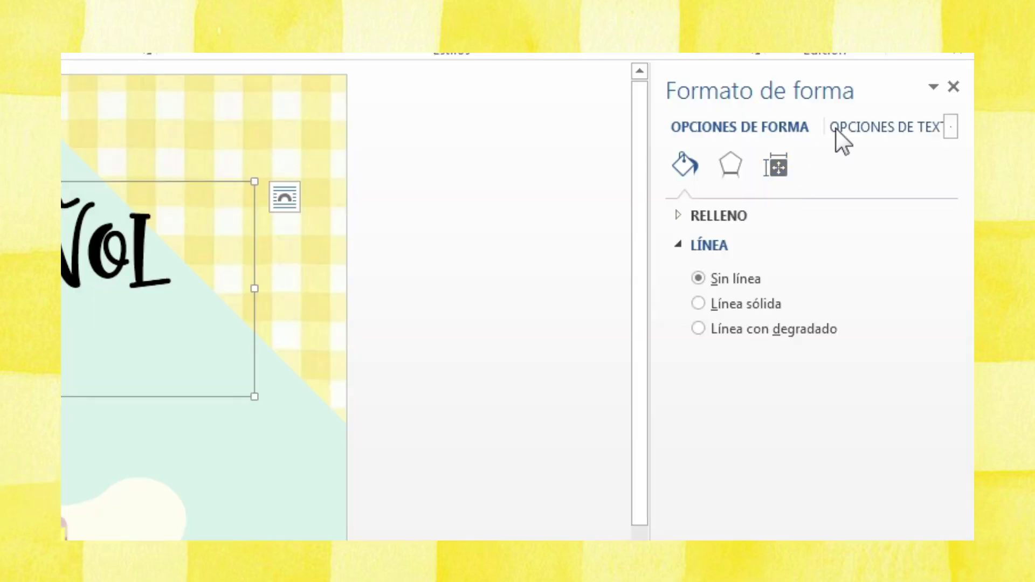
pyautogui.click(847, 125)
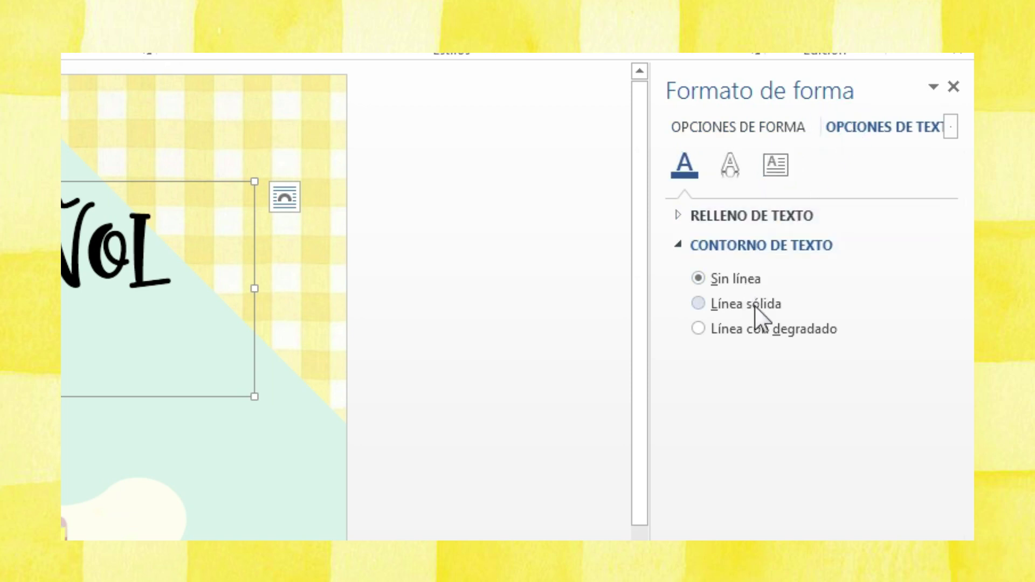
pyautogui.click(768, 218)
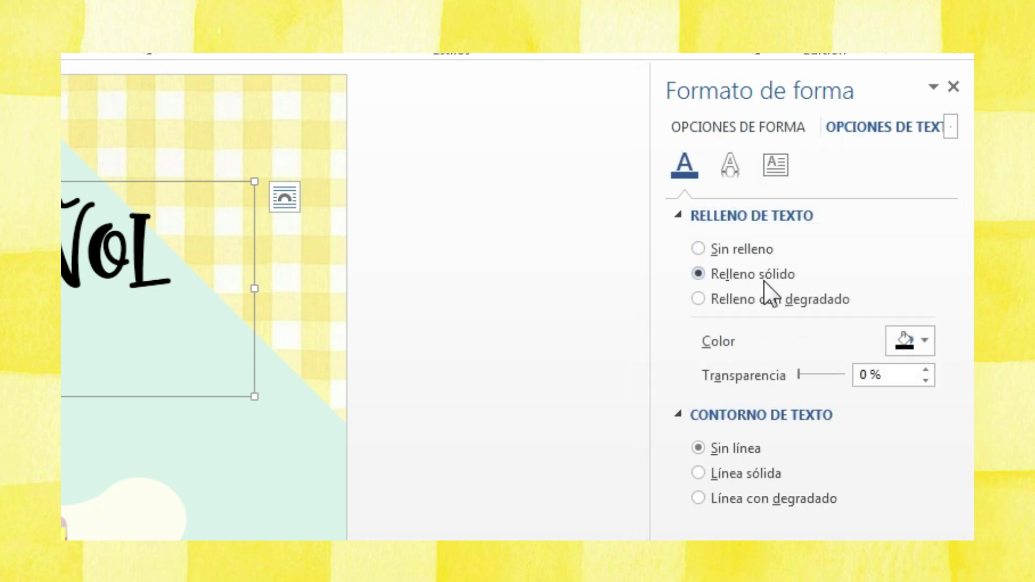
pyautogui.click(762, 299)
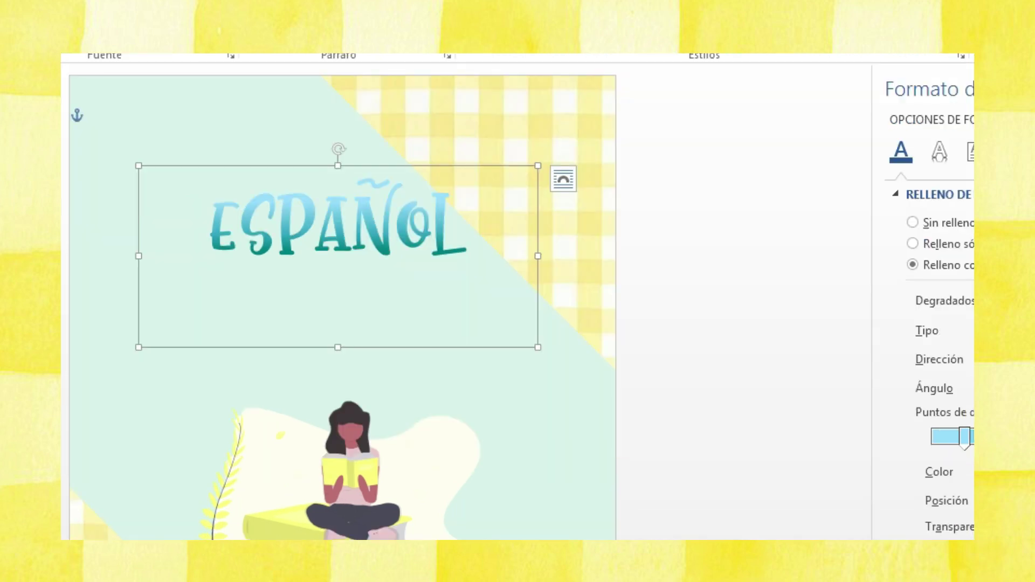
pyautogui.click(457, 116)
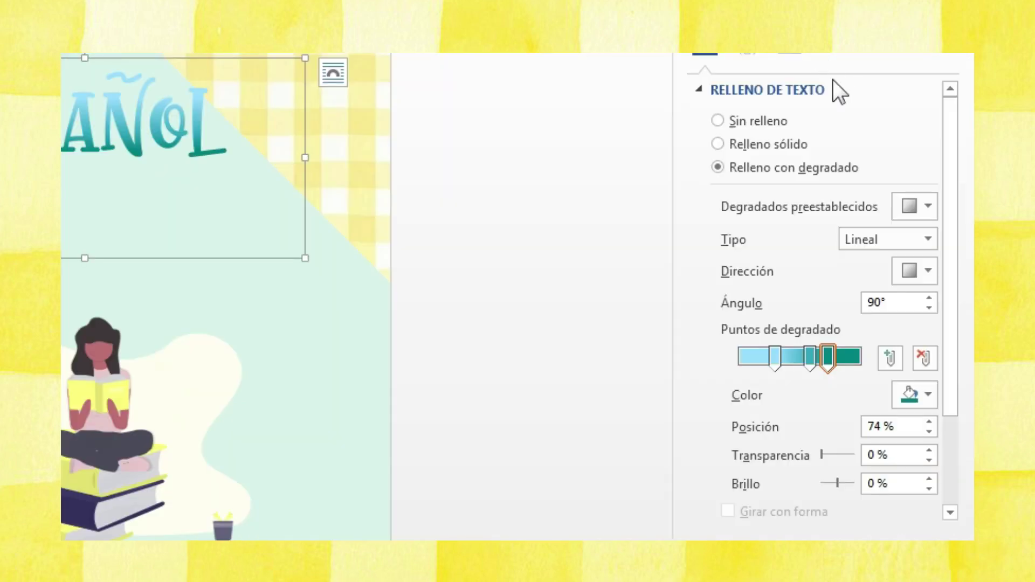
pyautogui.scroll(-4, 899, 172)
pyautogui.scroll(-1, 898, 172)
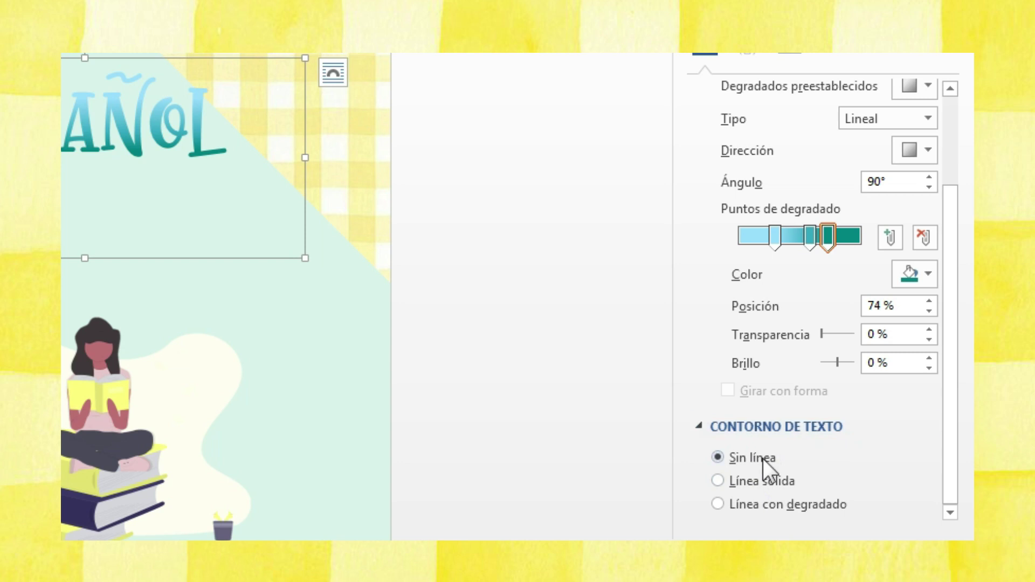
# Add a solid outline to the ESPAÑOL title and pick its colour.
pyautogui.click(739, 480)
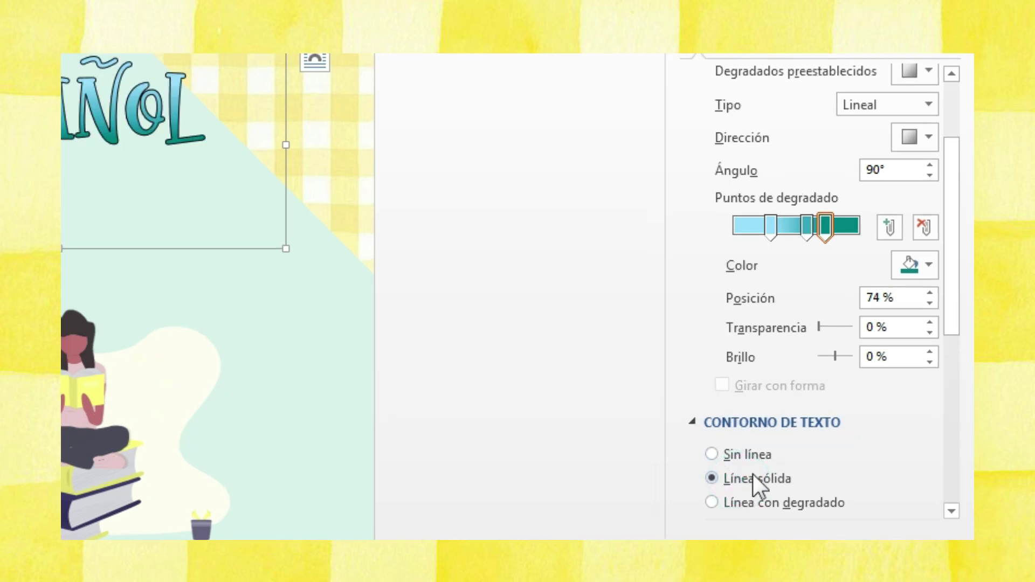
pyautogui.moveTo(950, 235); pyautogui.dragTo(946, 351)
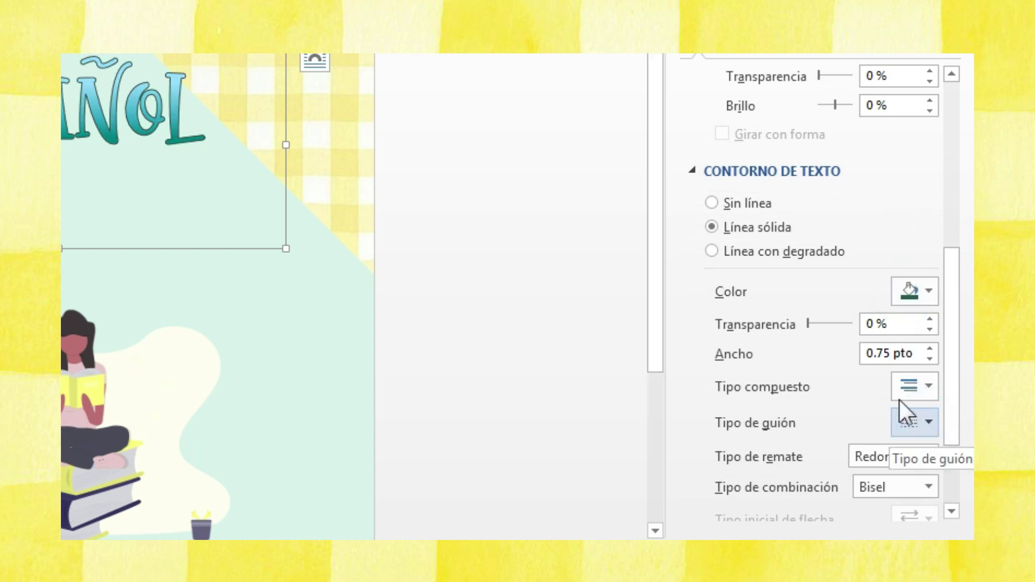
pyautogui.click(916, 294)
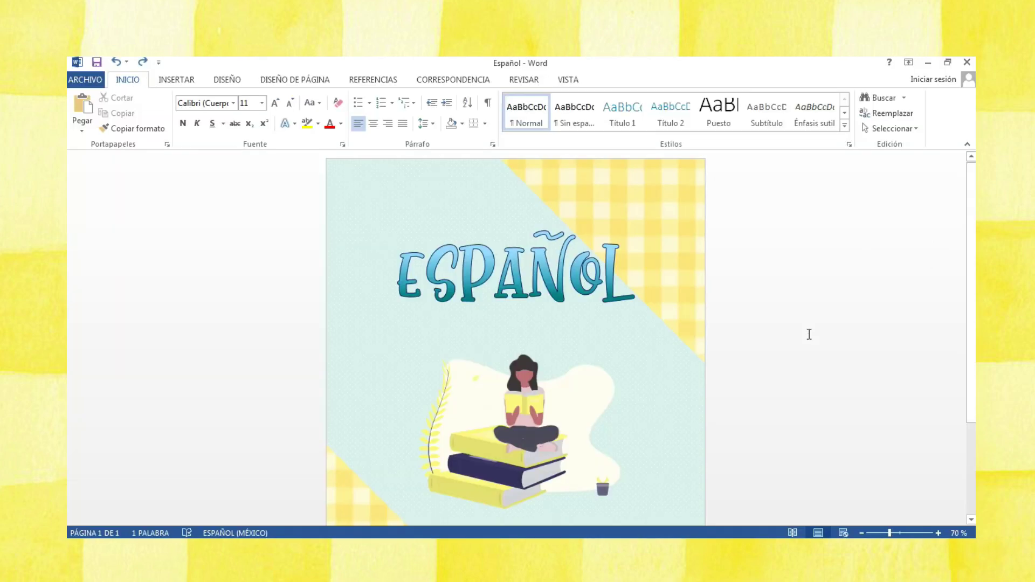
# Warp the ESPAÑOL title with a wavy Transformar text effect.
pyautogui.click(584, 262)
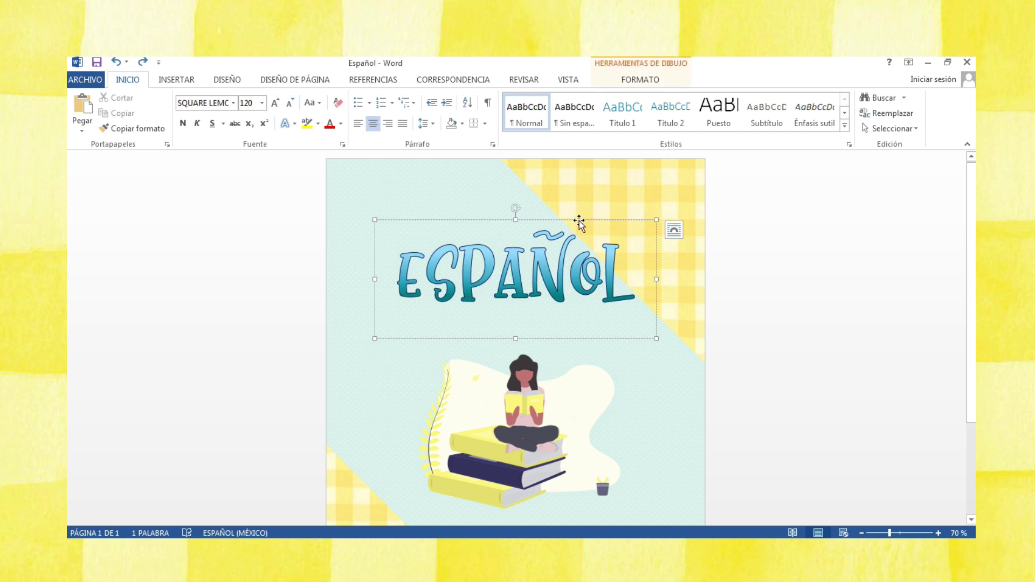
pyautogui.doubleClick(579, 221)
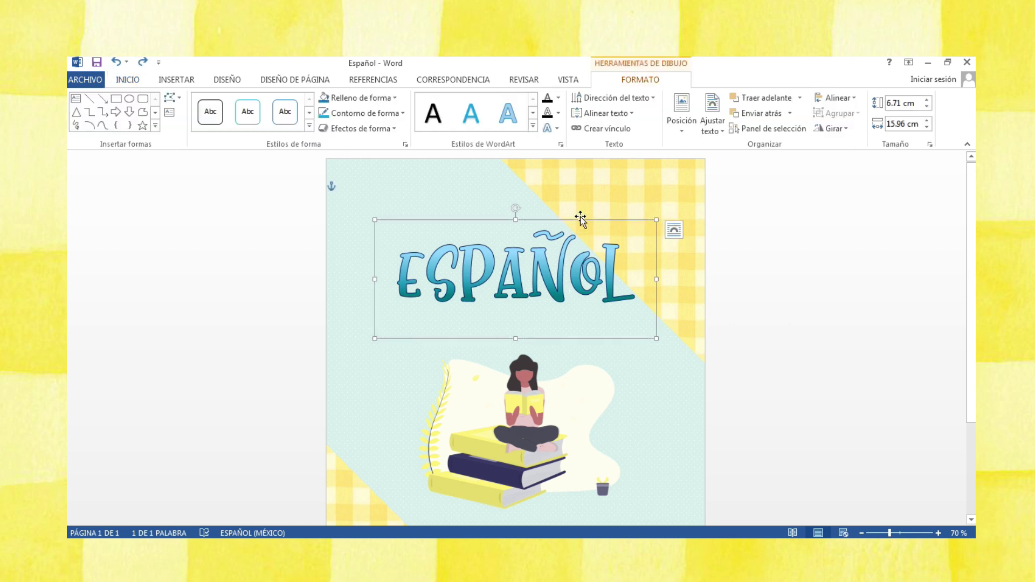
pyautogui.click(551, 129)
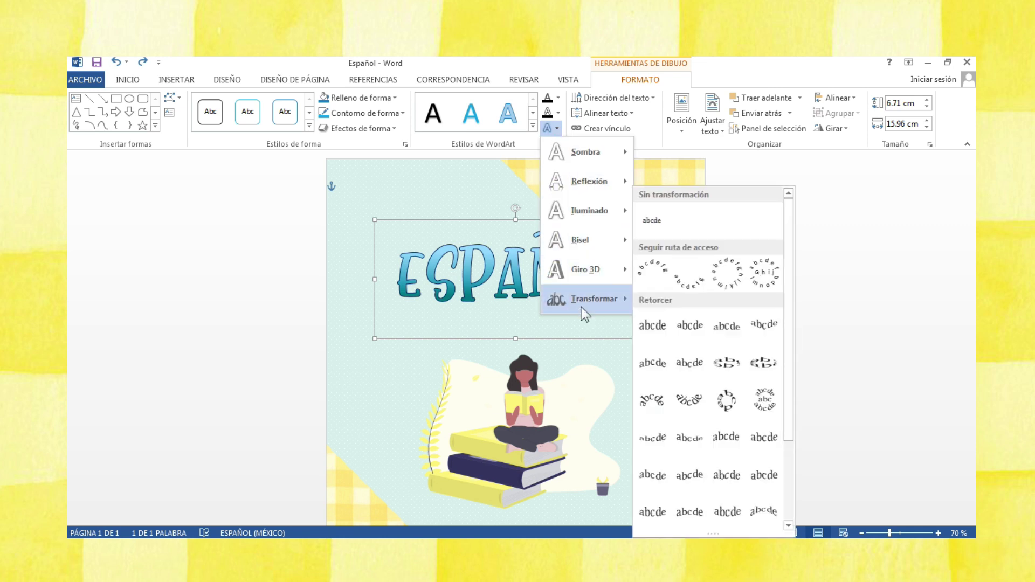
pyautogui.moveTo(358, 169)
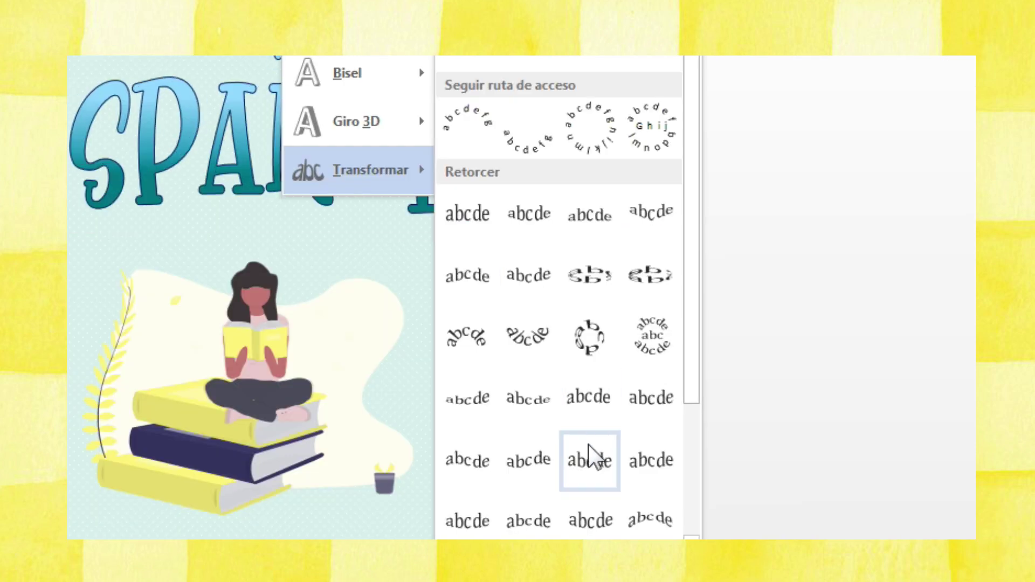
pyautogui.click(600, 460)
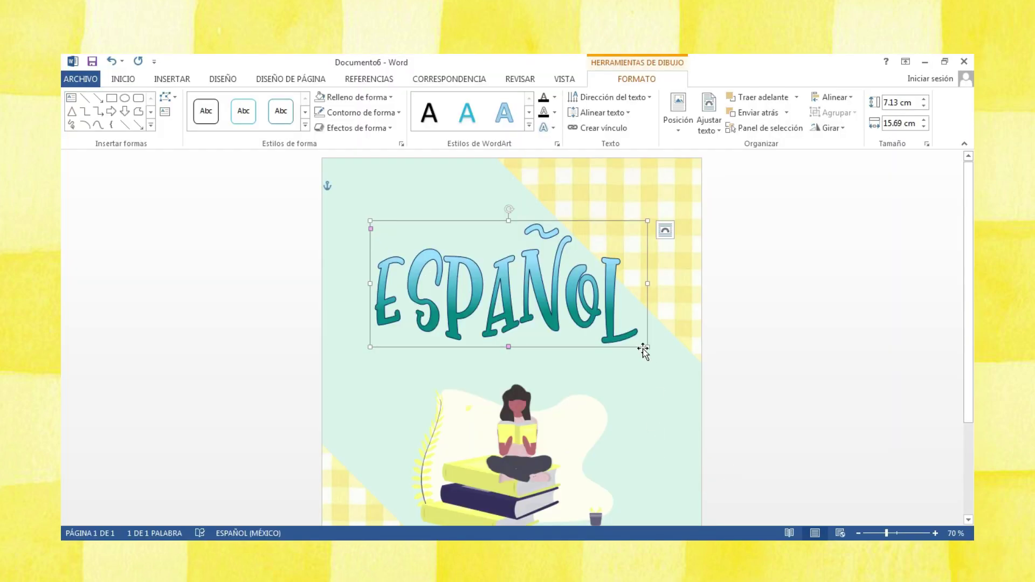
pyautogui.click(799, 291)
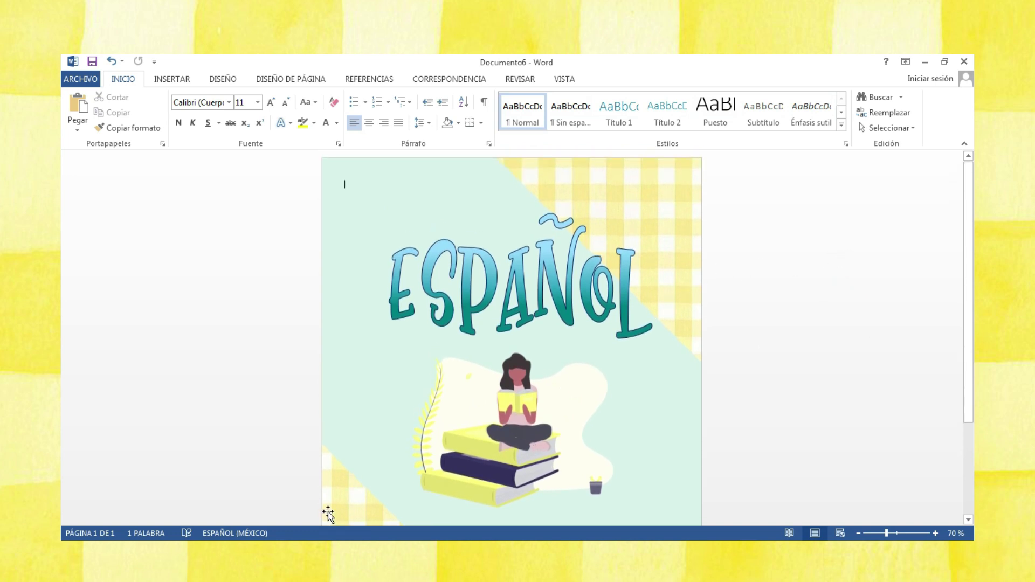
# Copy the yellow gingham fabric image from the Pinterest pin and return to Word.
pyautogui.hotkey('alt', 'Tab')
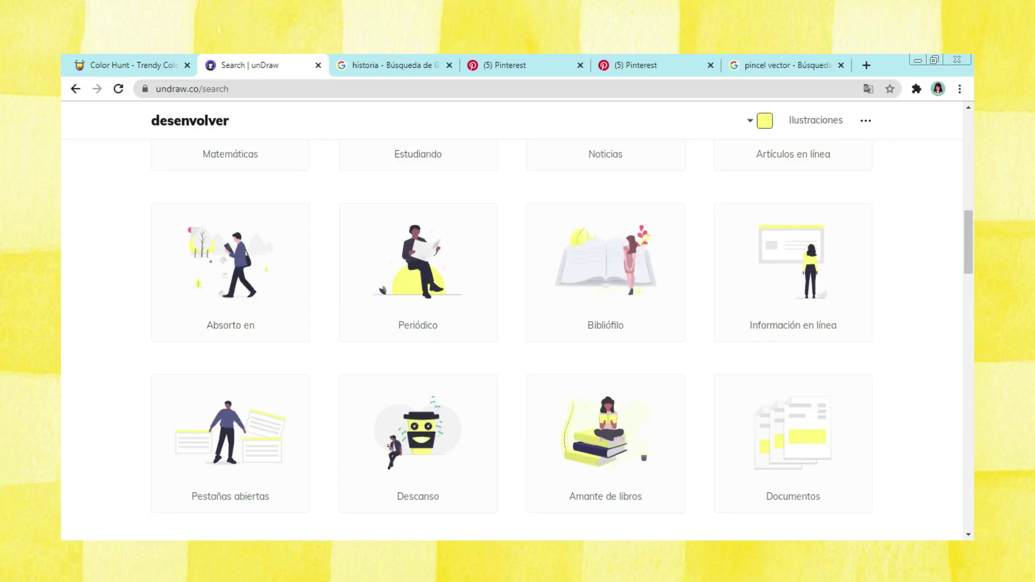
pyautogui.click(538, 64)
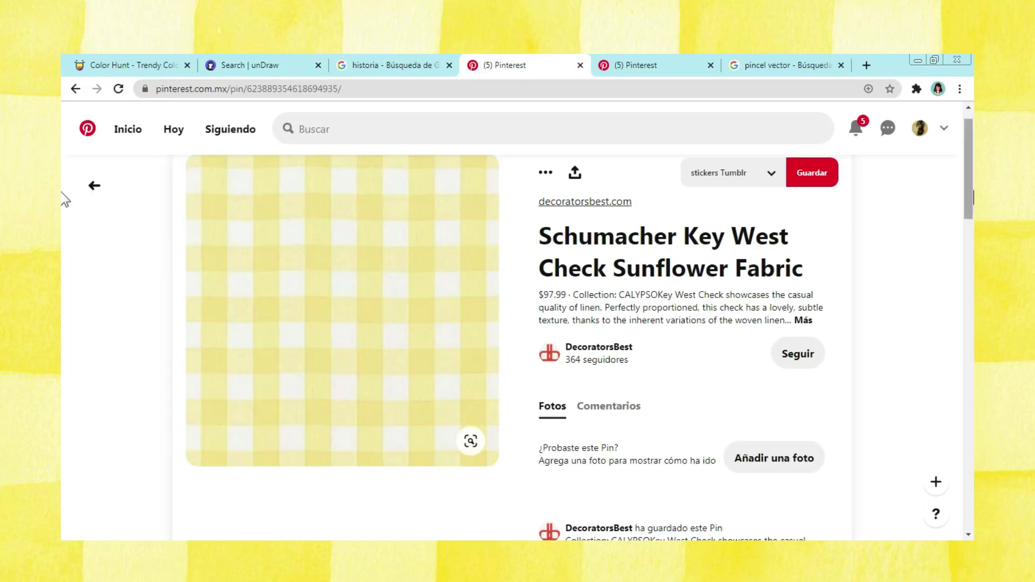
pyautogui.scroll(-1, 426, 268)
pyautogui.rightClick(395, 269)
pyautogui.click(415, 408)
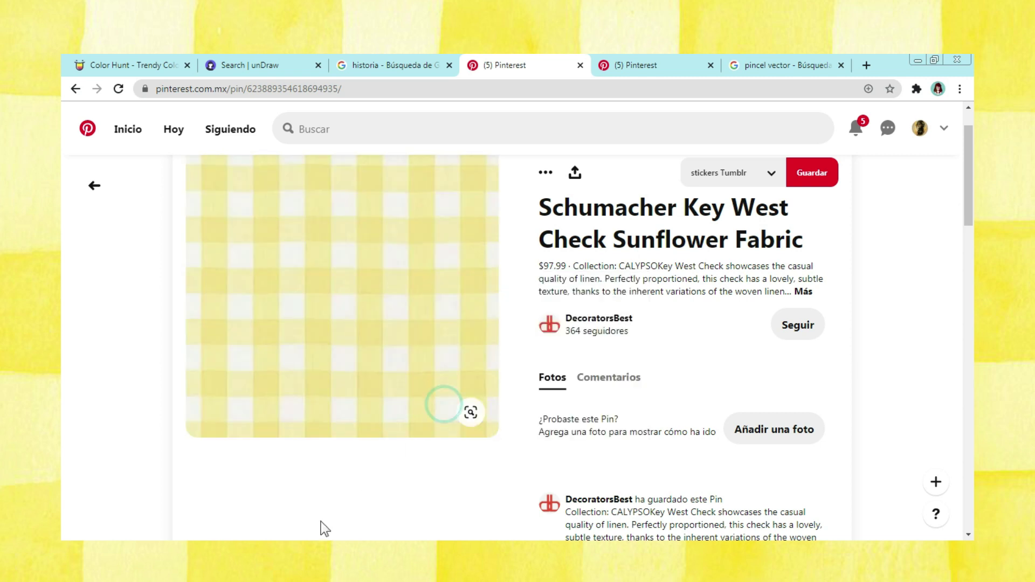
pyautogui.click(237, 537)
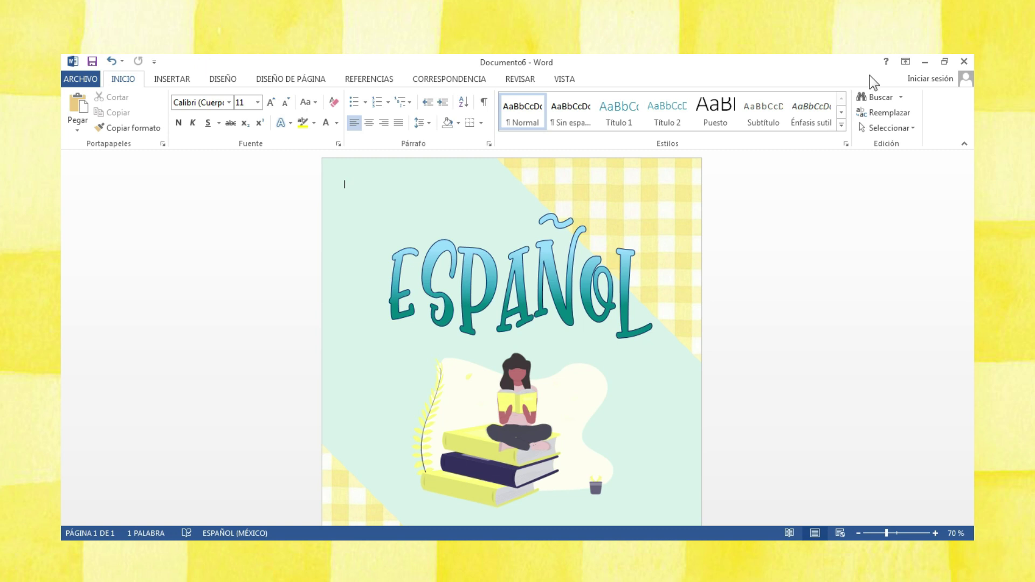
# Paste the gingham image onto the cover and set it to Delante del texto.
pyautogui.click(78, 102)
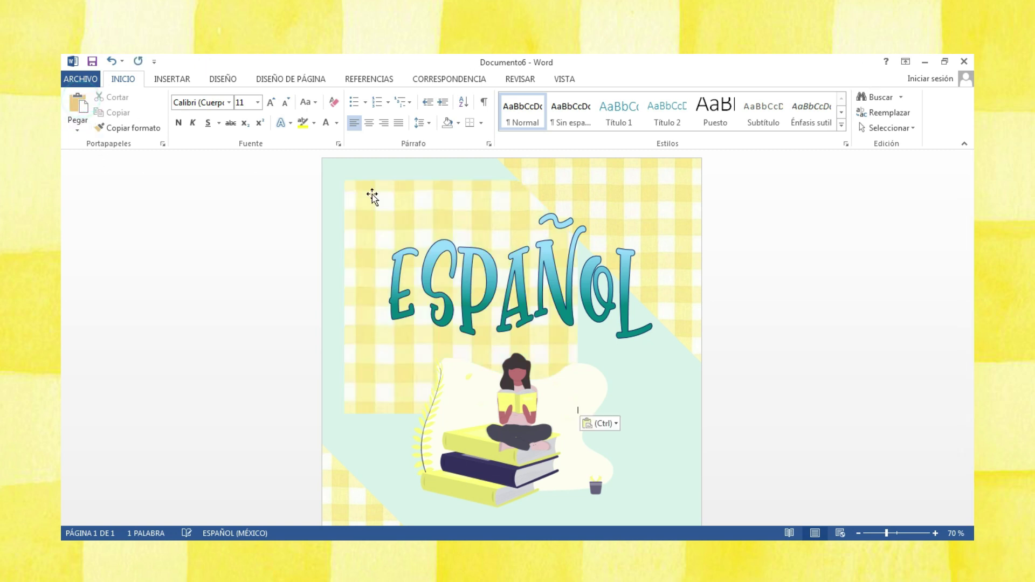
pyautogui.click(413, 206)
pyautogui.click(596, 189)
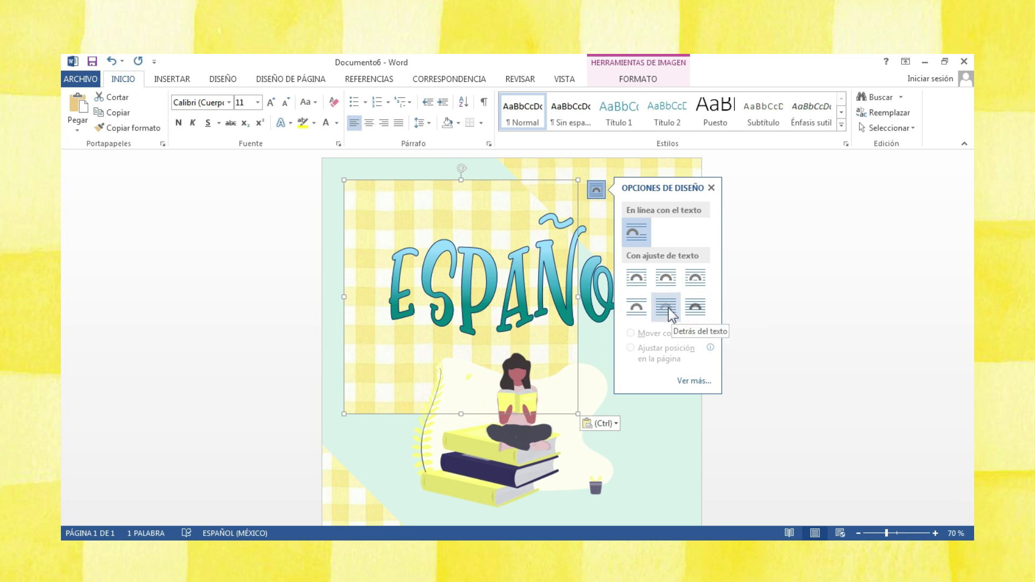
pyautogui.click(695, 307)
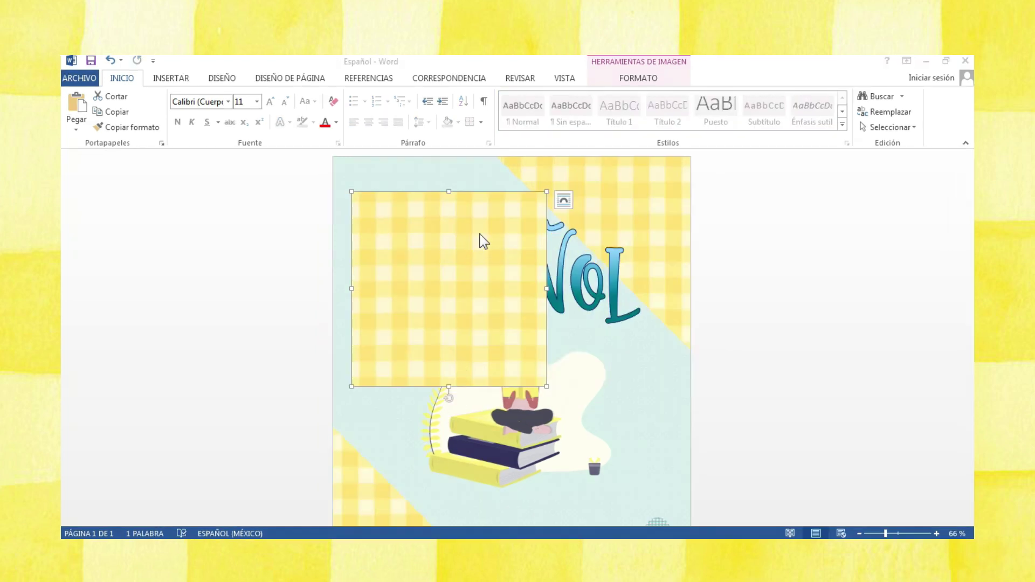
# Crop the gingham image to an oval and shrink it to a small circle at the top-left.
pyautogui.doubleClick(481, 237)
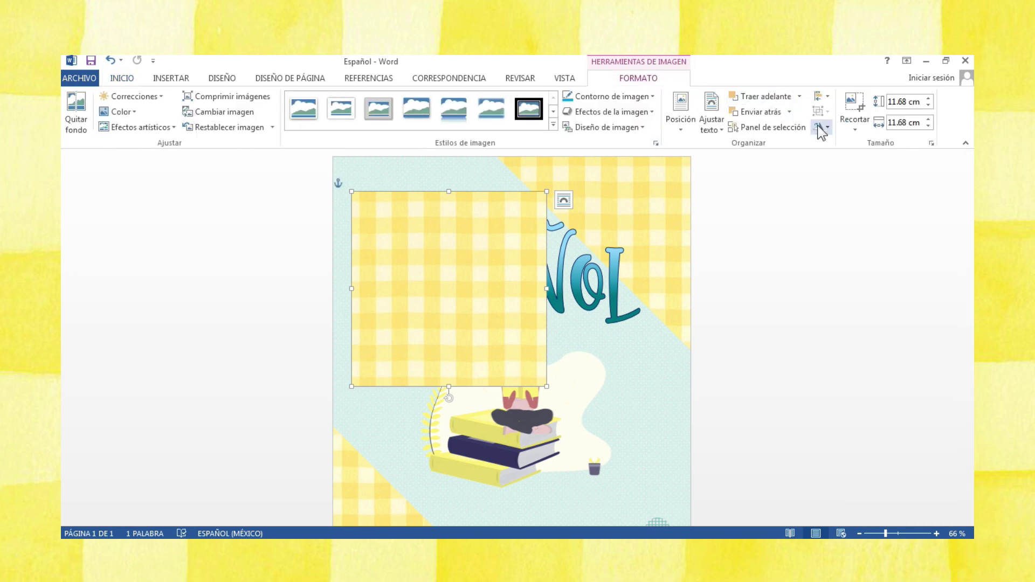
pyautogui.click(854, 123)
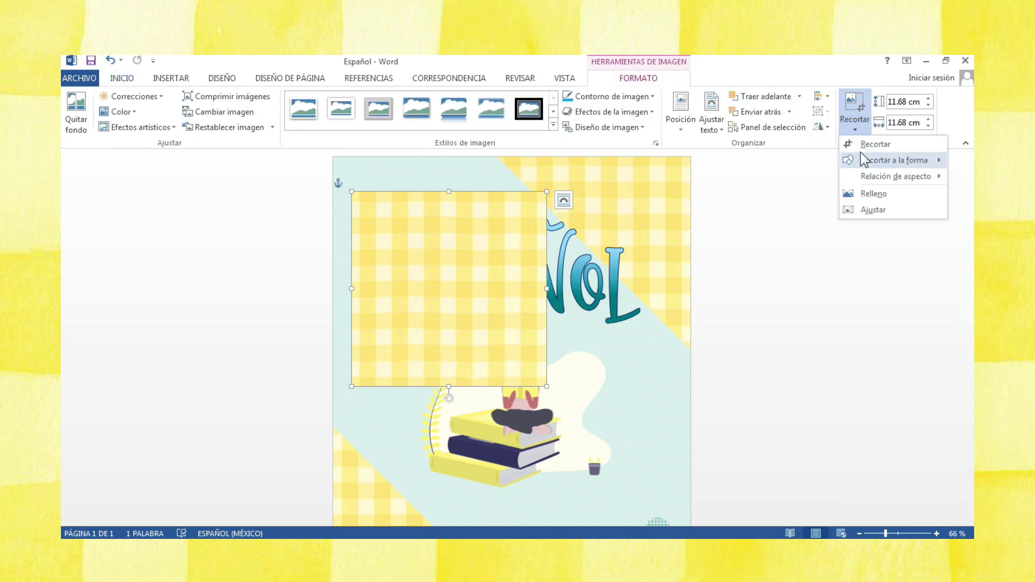
pyautogui.click(864, 160)
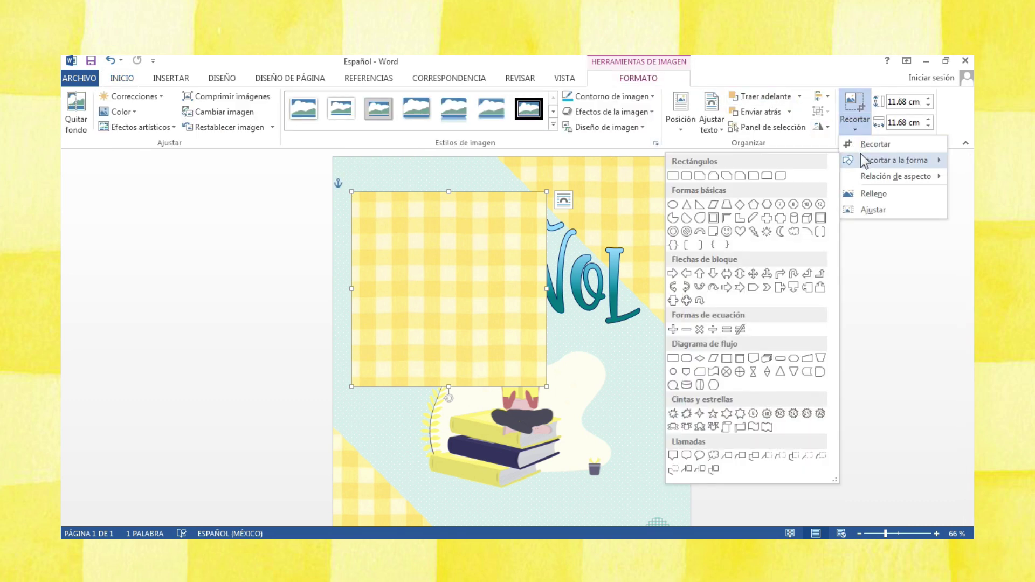
pyautogui.click(673, 205)
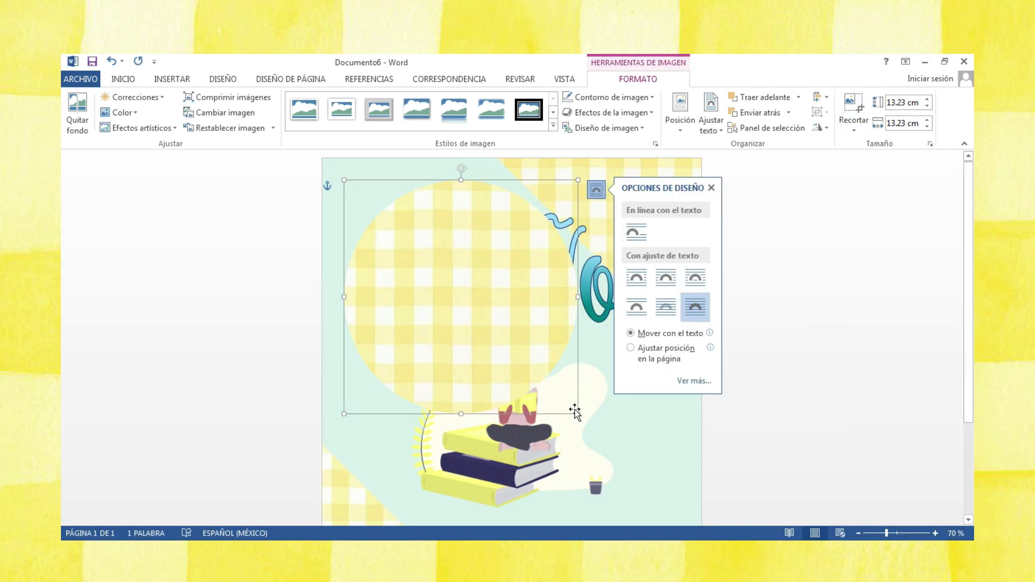
pyautogui.moveTo(578, 415)
pyautogui.mouseDown()
pyautogui.moveTo(406, 242)
pyautogui.moveTo(382, 202)
pyautogui.mouseUp()
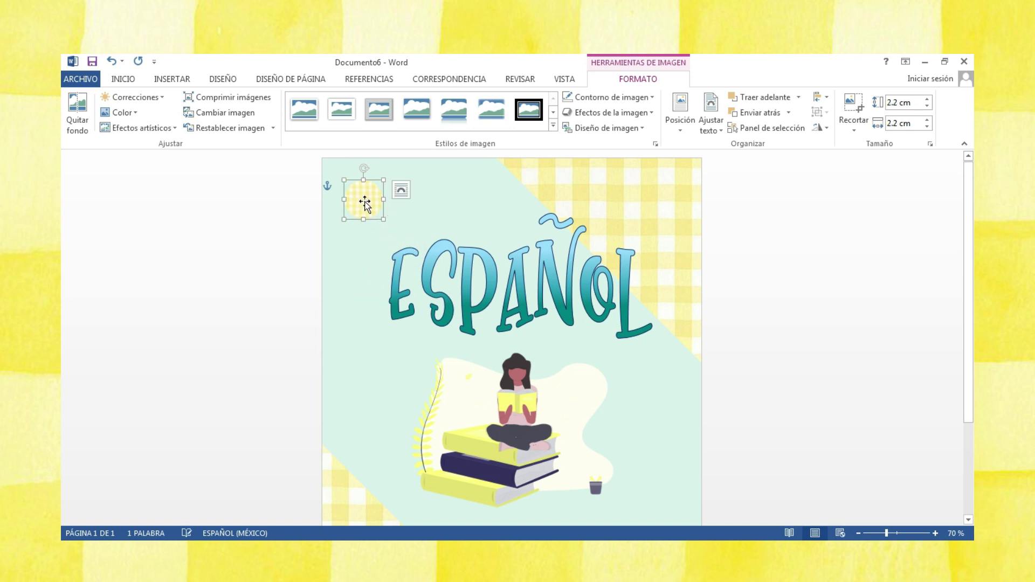
pyautogui.click(347, 189)
pyautogui.click(361, 196)
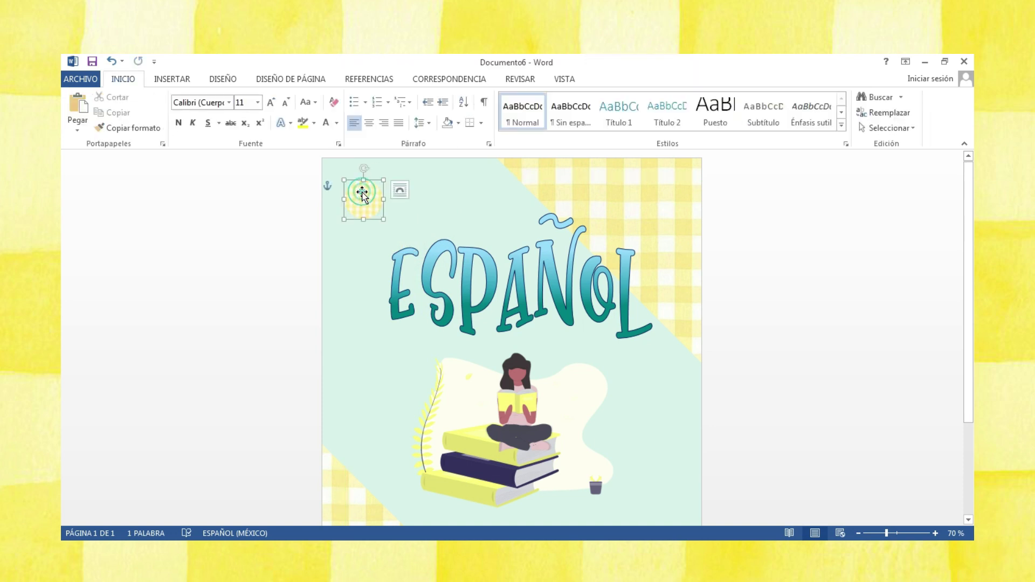
pyautogui.rightClick(376, 200)
pyautogui.click(383, 216)
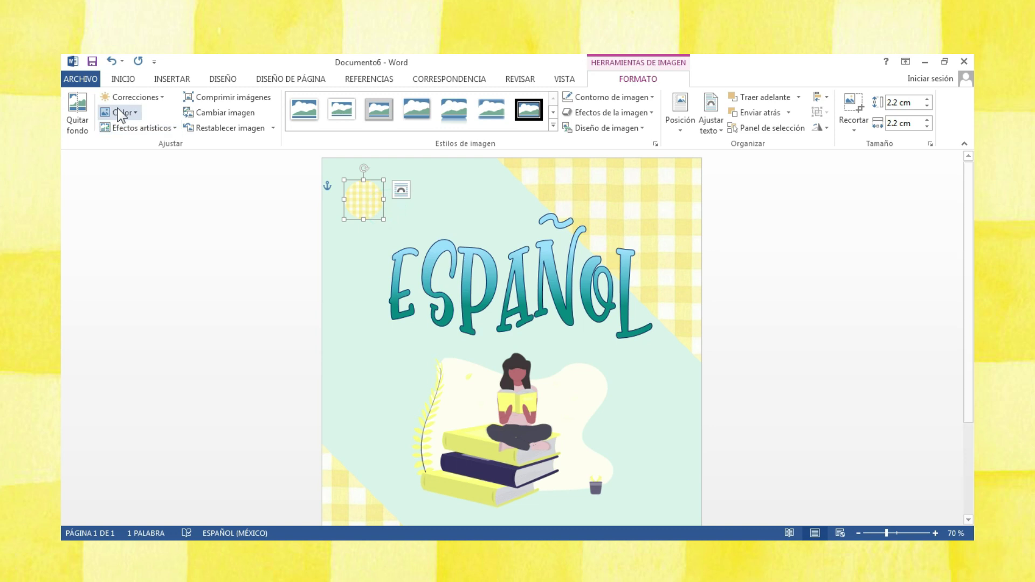
pyautogui.click(122, 79)
# Paste a copy of the gingham circle, move it further right, then paste another copy.
pyautogui.click(87, 104)
pyautogui.moveTo(362, 224)
pyautogui.mouseDown()
pyautogui.moveTo(428, 205)
pyautogui.moveTo(418, 211)
pyautogui.moveTo(413, 192)
pyautogui.mouseUp()
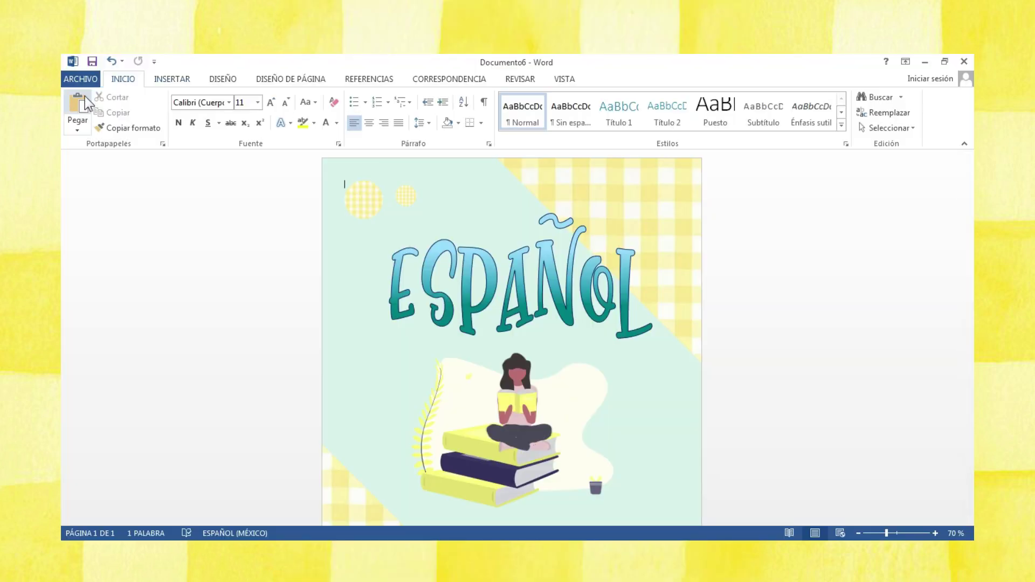
pyautogui.click(78, 103)
# Move the new gingham circle to the lower right and insert the washi-tape picture.
pyautogui.moveTo(373, 206); pyautogui.dragTo(656, 469)
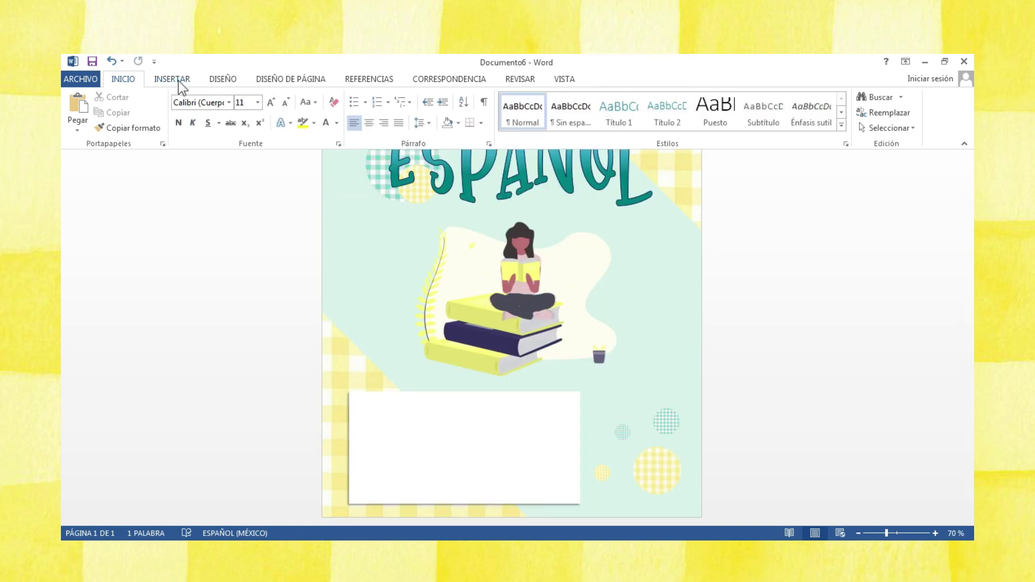
pyautogui.click(181, 81)
pyautogui.click(201, 126)
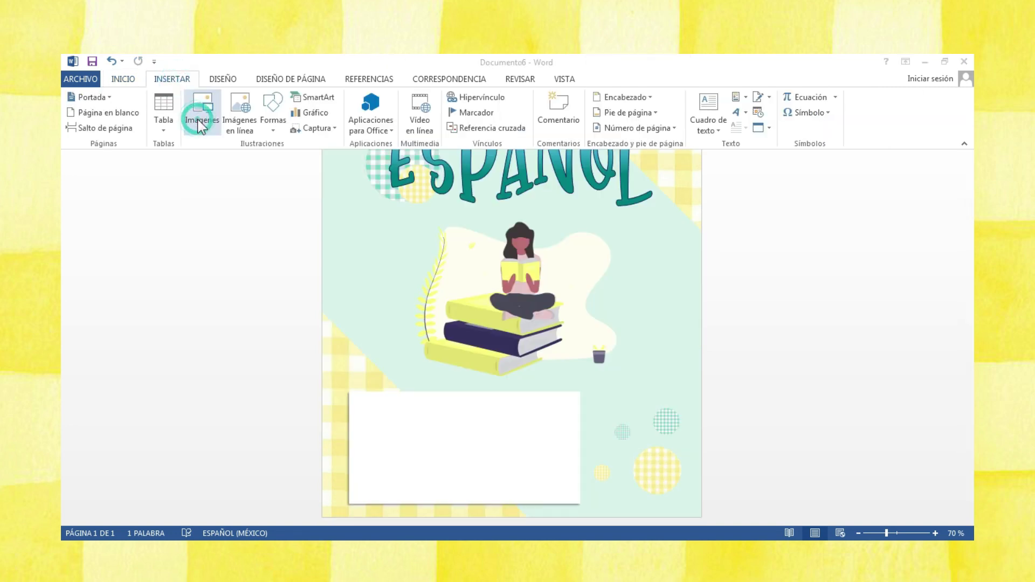
pyautogui.doubleClick(208, 270)
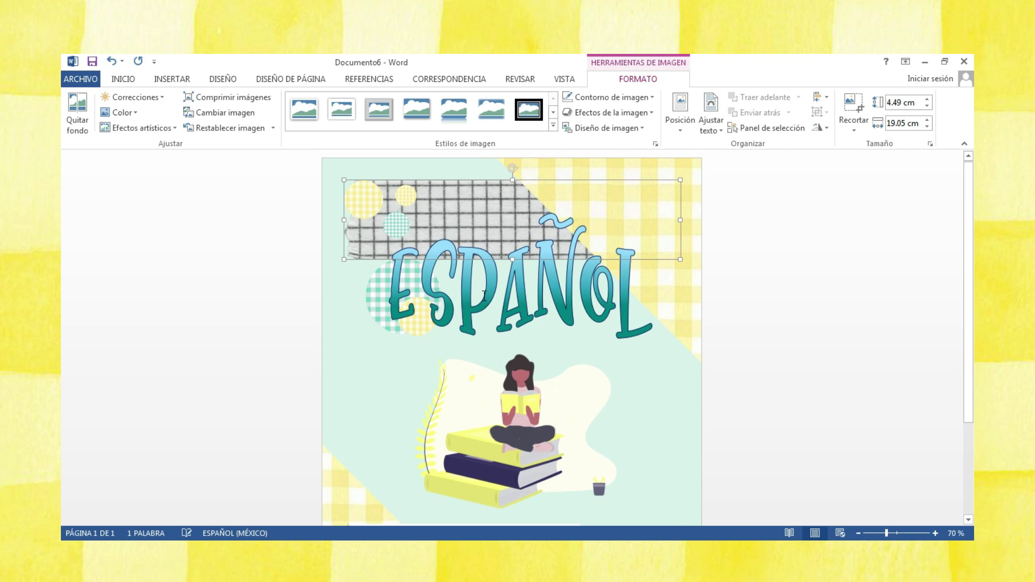
# Set the tape picture to Delante del texto, placed across the top of the white box.
pyautogui.click(698, 189)
pyautogui.click(797, 308)
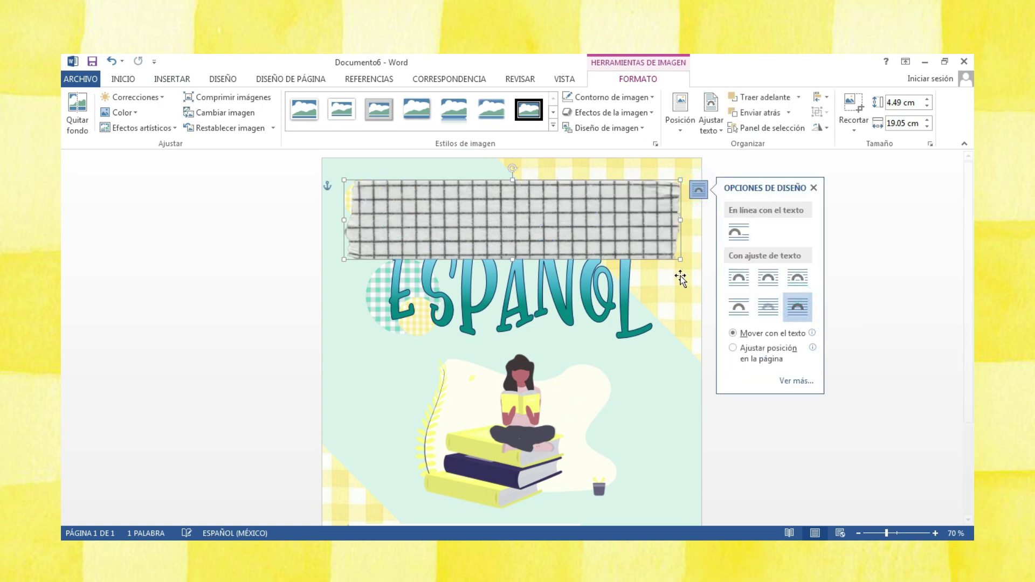
pyautogui.click(735, 342)
pyautogui.scroll(-3, 734, 342)
pyautogui.scroll(-1, 567, 447)
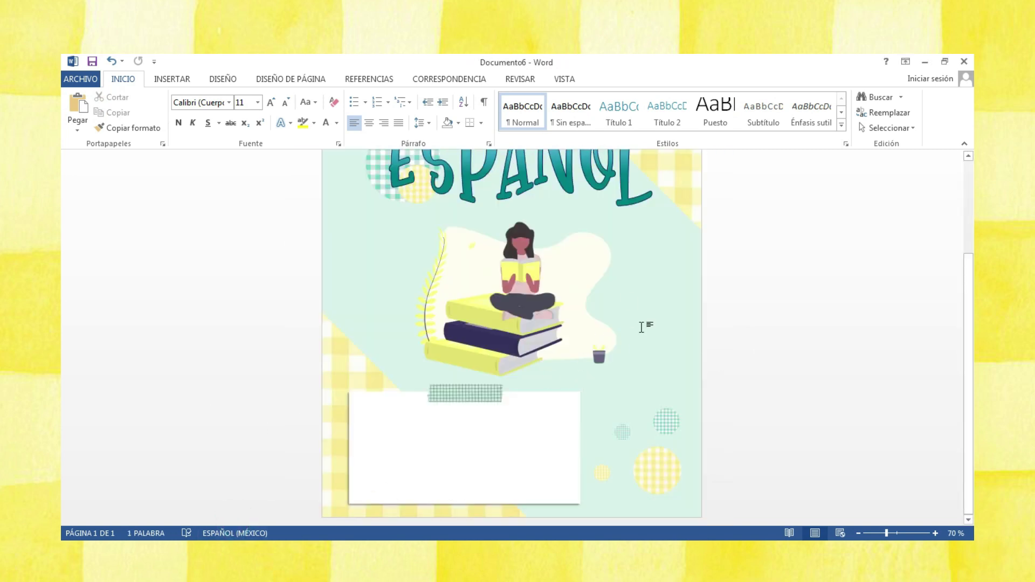
pyautogui.scroll(3, 642, 327)
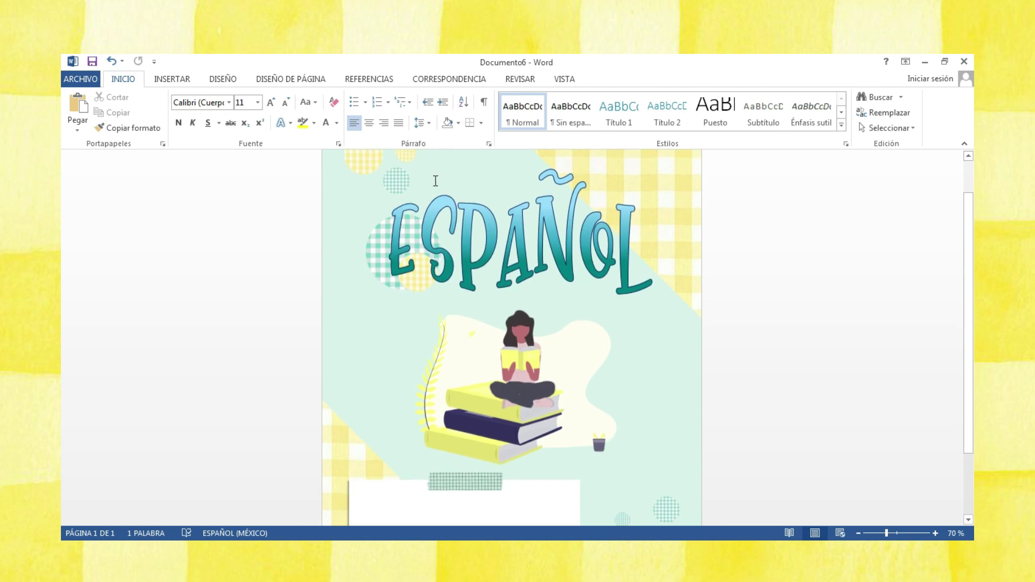
# Fill the page background with a light dotted 75% pattern in mint via Efectos de relleno.
pyautogui.click(217, 81)
pyautogui.click(897, 126)
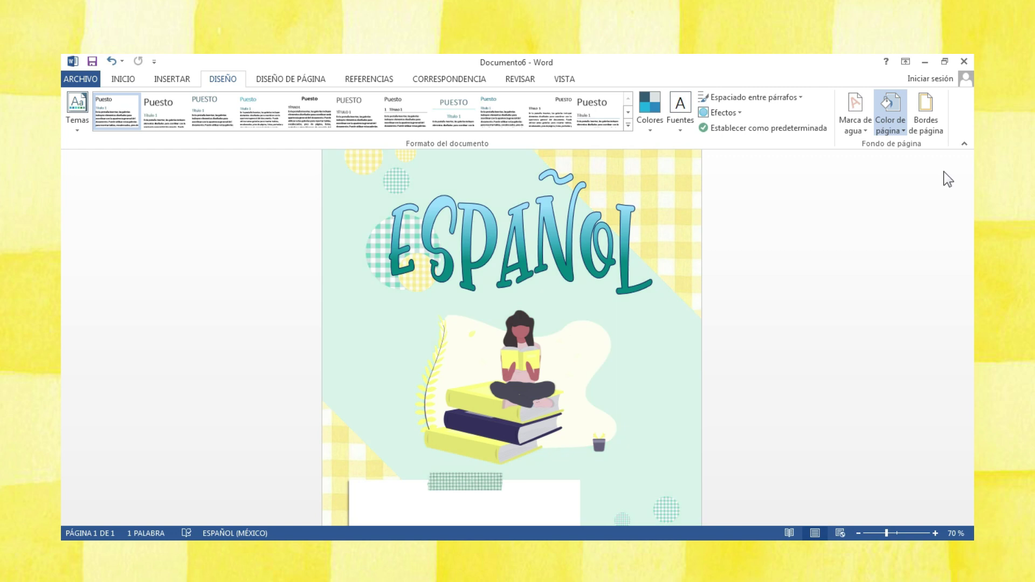
pyautogui.click(454, 166)
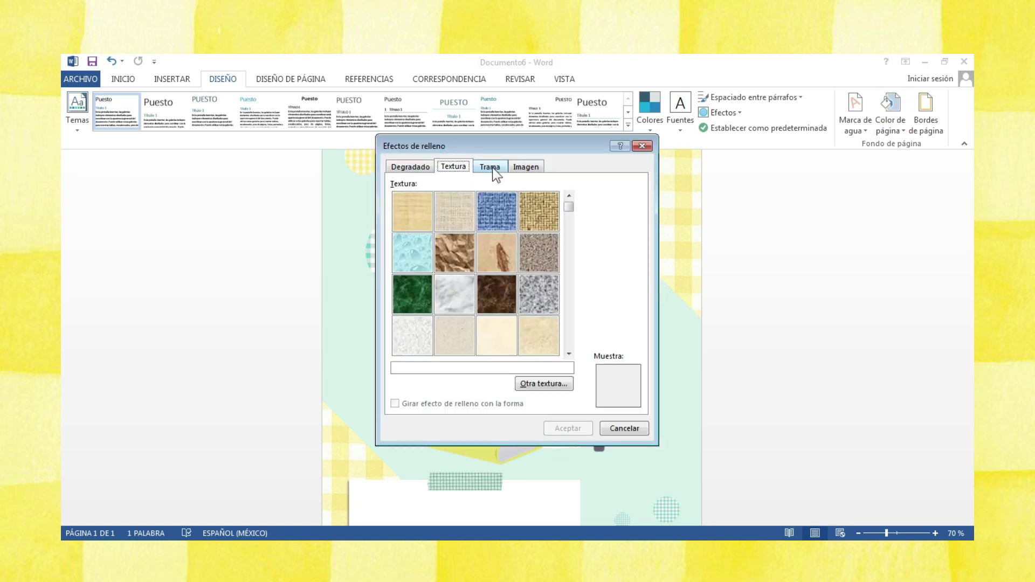
pyautogui.click(492, 168)
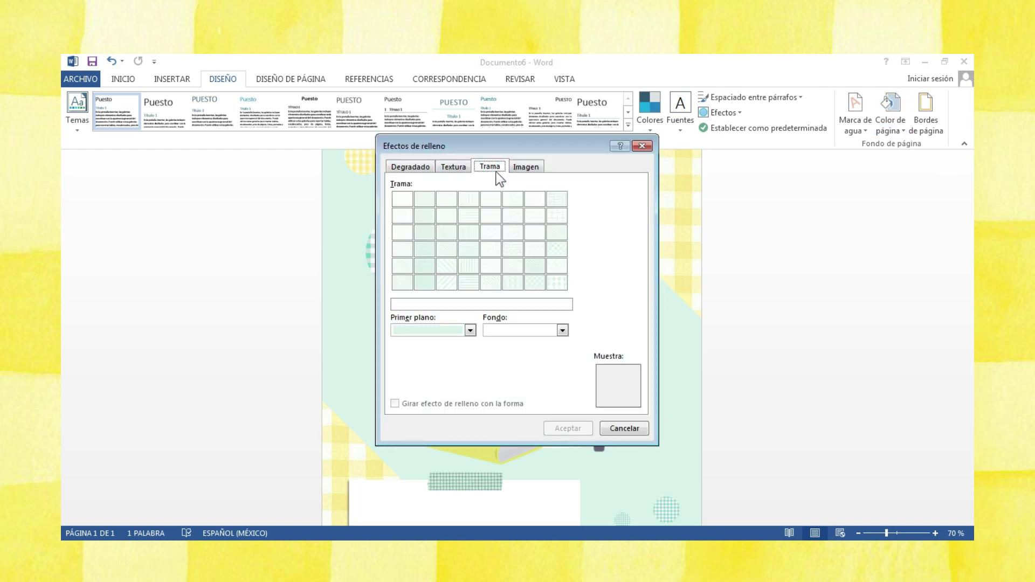
pyautogui.click(430, 195)
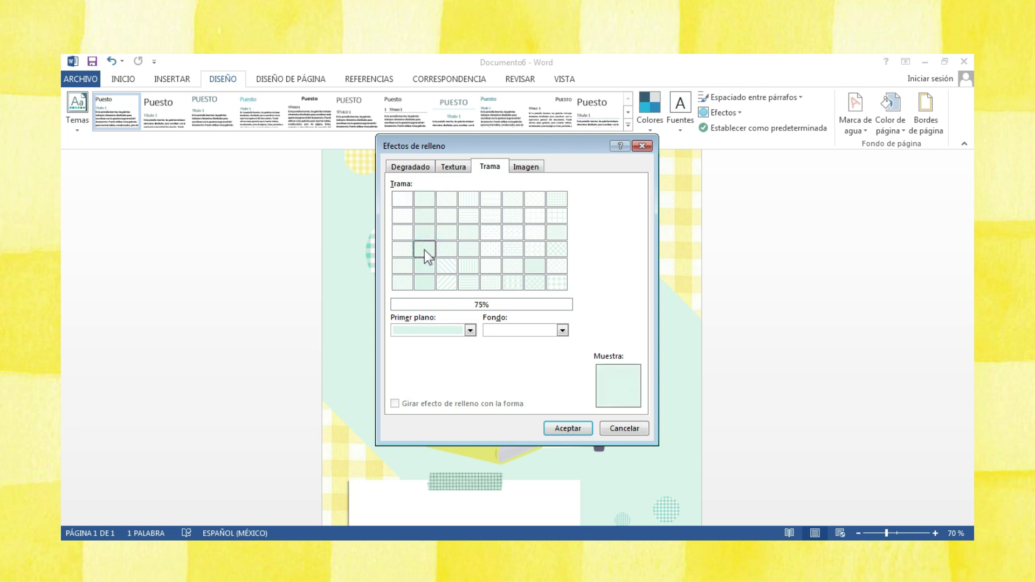
pyautogui.click(563, 429)
pyautogui.scroll(1, 687, 360)
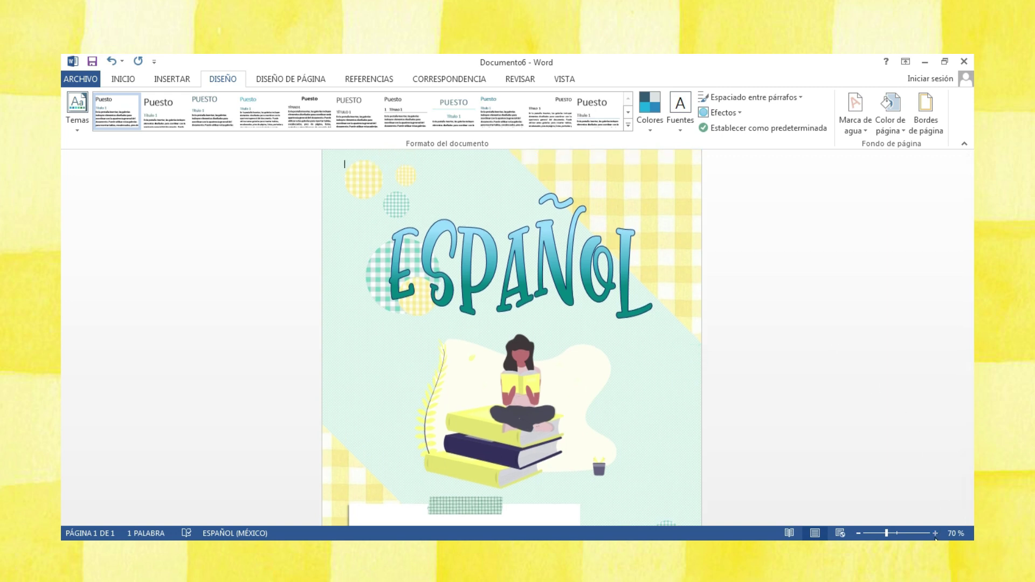
pyautogui.keyDown('ctrl'); pyautogui.scroll(-2, 728, 280); pyautogui.keyUp('ctrl')
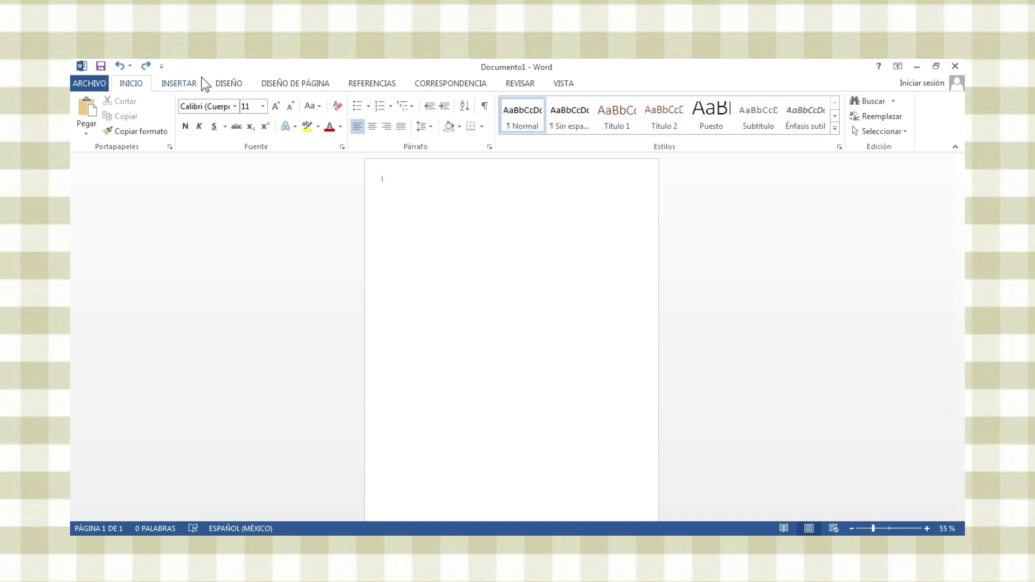
# In the new document, begin inserting a picture and rerun the Pinterest search 'ondas aesthetic png'.
pyautogui.click(189, 83)
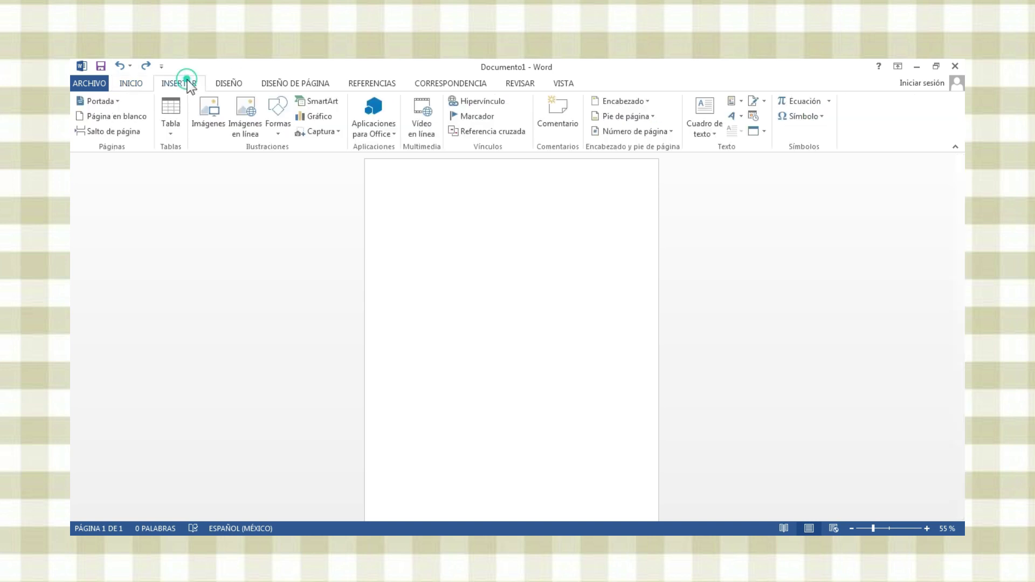
pyautogui.click(205, 111)
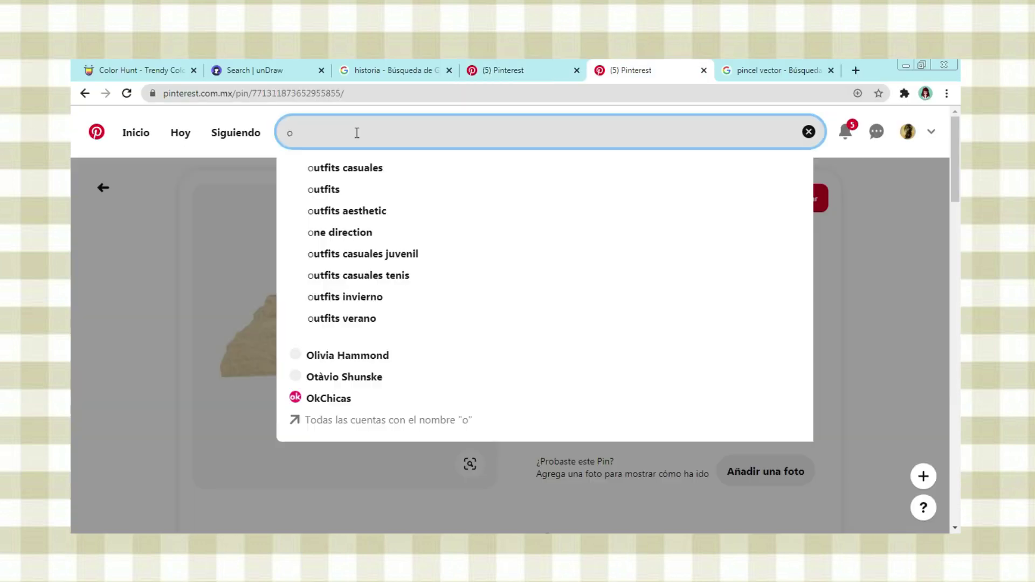
pyautogui.click(449, 207)
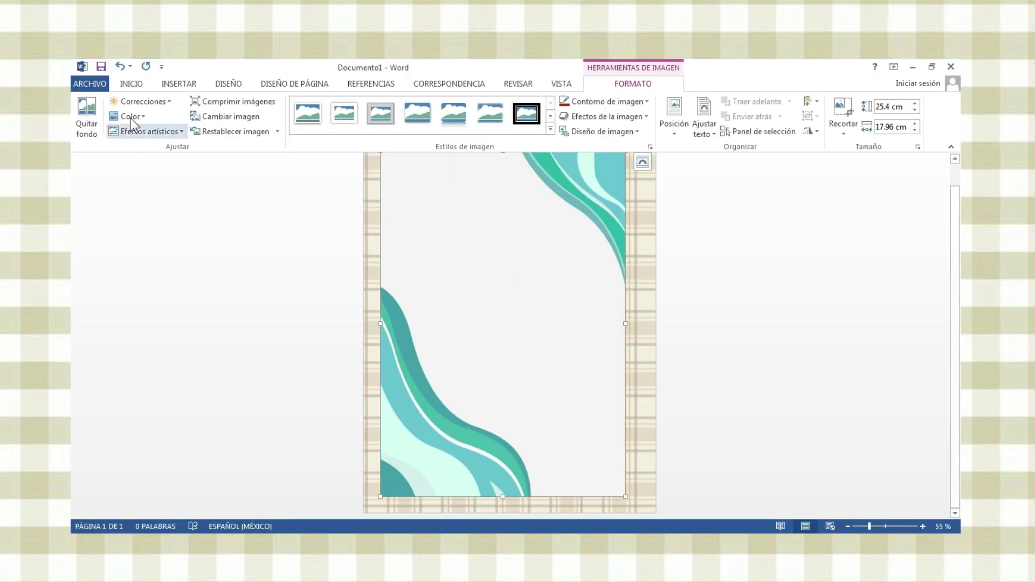
# Remove the white centre of the teal wave picture with Quitar fondo, then reselect it.
pyautogui.click(94, 132)
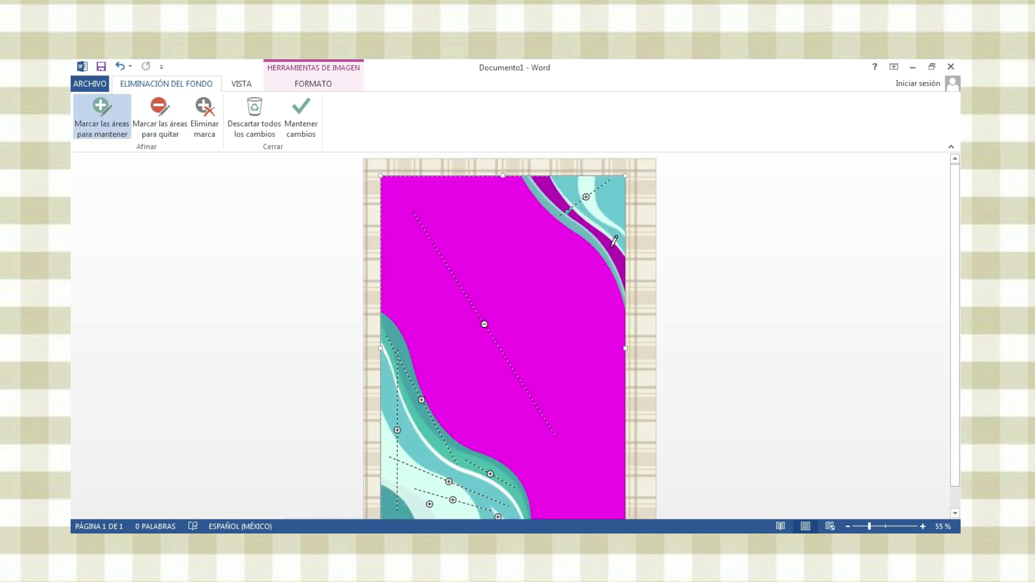
pyautogui.press('Escape')
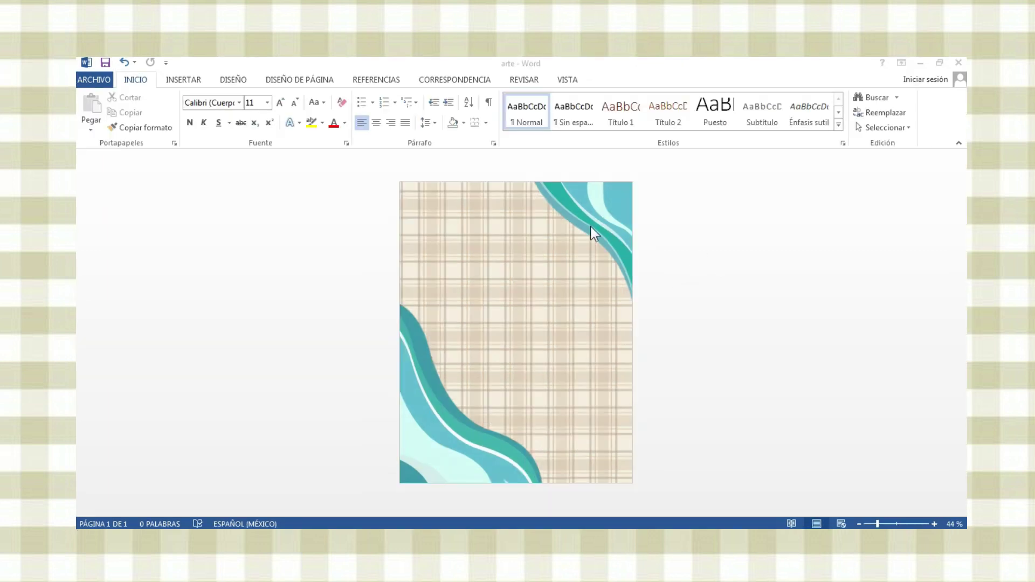
pyautogui.click(590, 226)
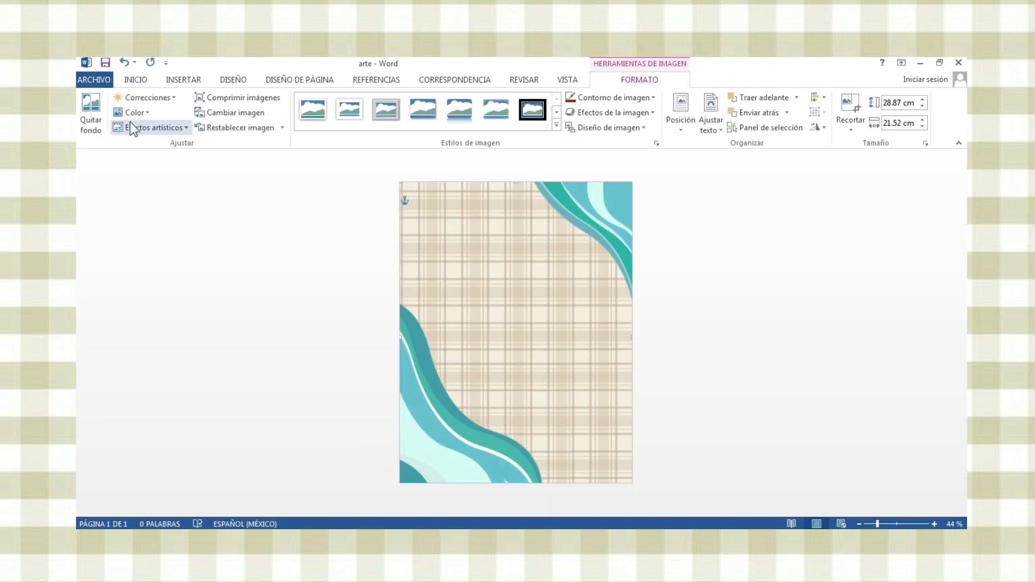
# Recolour the wave picture dark brown (Marrón, Color de énfasis 4 oscuro).
pyautogui.click(135, 113)
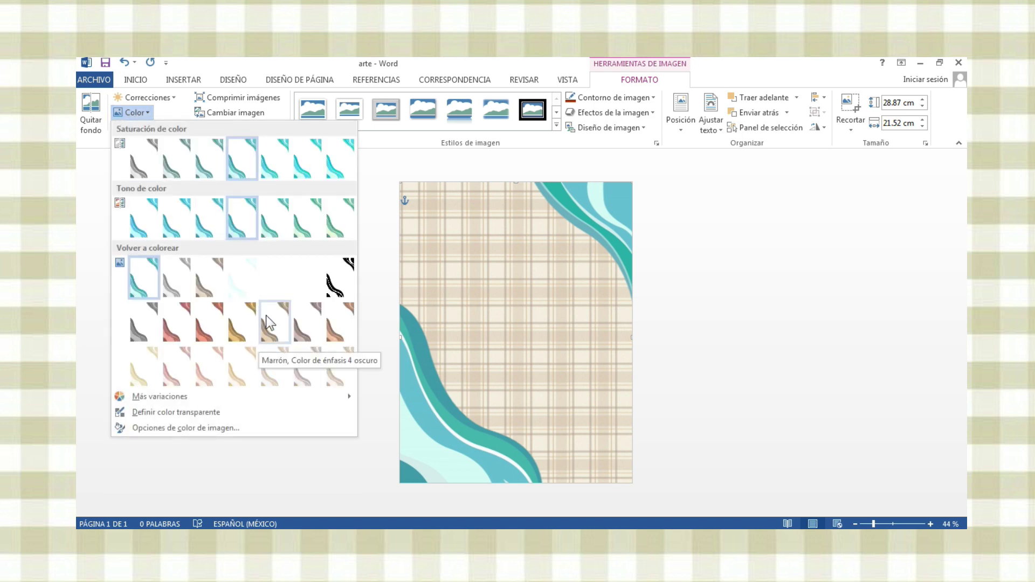
pyautogui.click(309, 328)
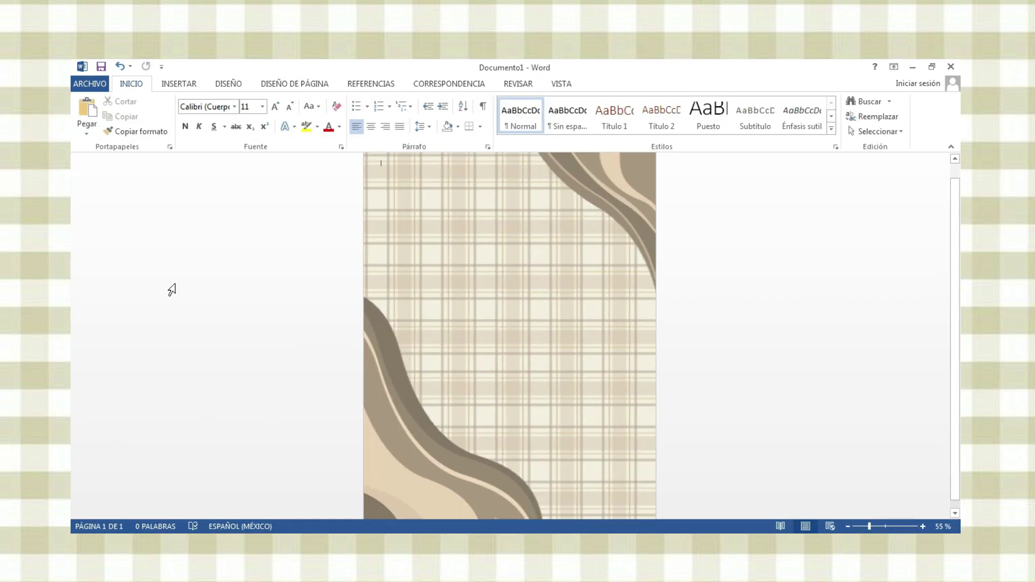
pyautogui.click(170, 81)
pyautogui.click(206, 116)
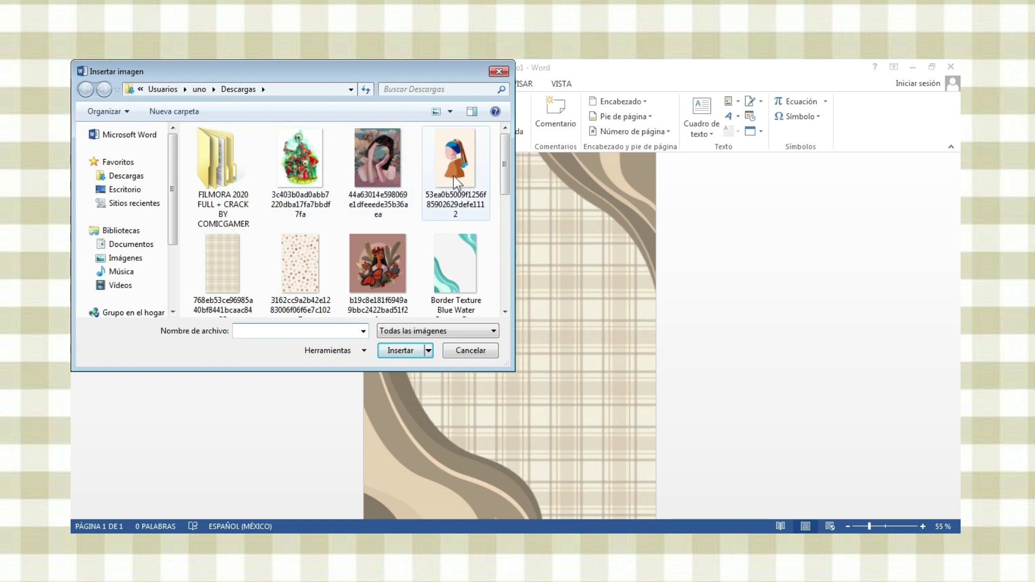
# Insert the woman painting, set it in front of text, and shrink it to about 12 × 10 cm.
pyautogui.doubleClick(390, 166)
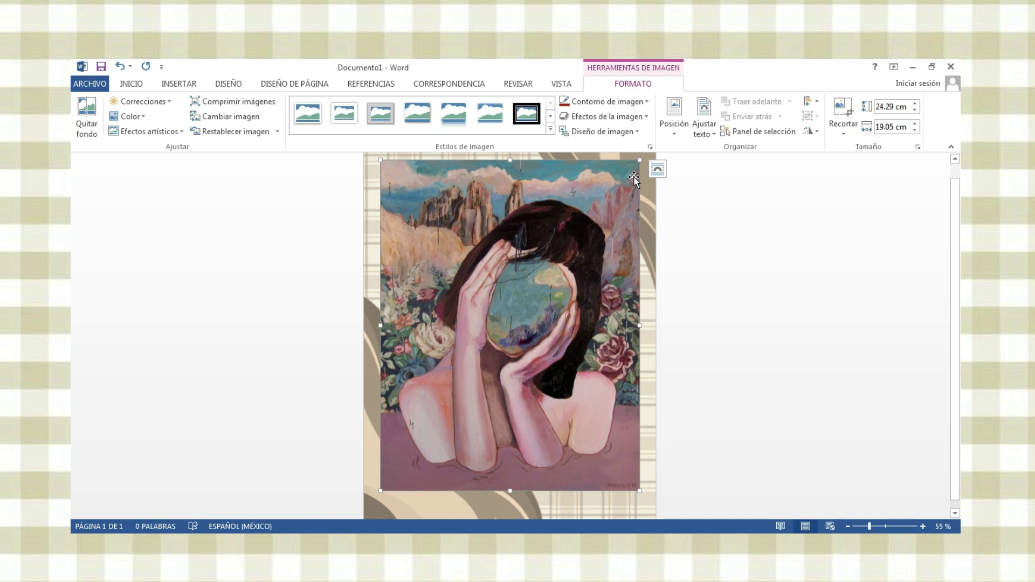
pyautogui.click(658, 170)
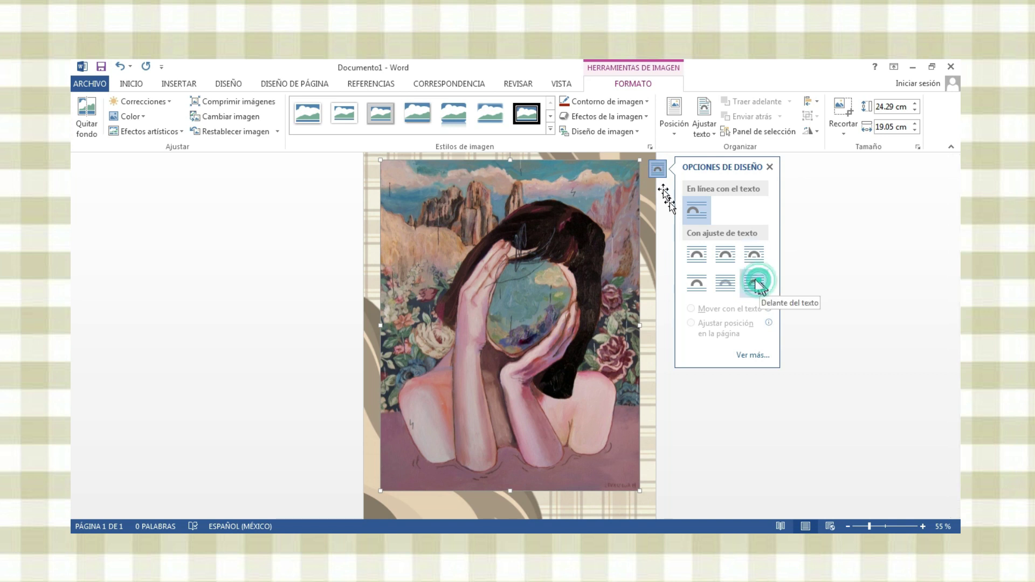
pyautogui.click(760, 286)
pyautogui.moveTo(638, 160); pyautogui.dragTo(512, 314)
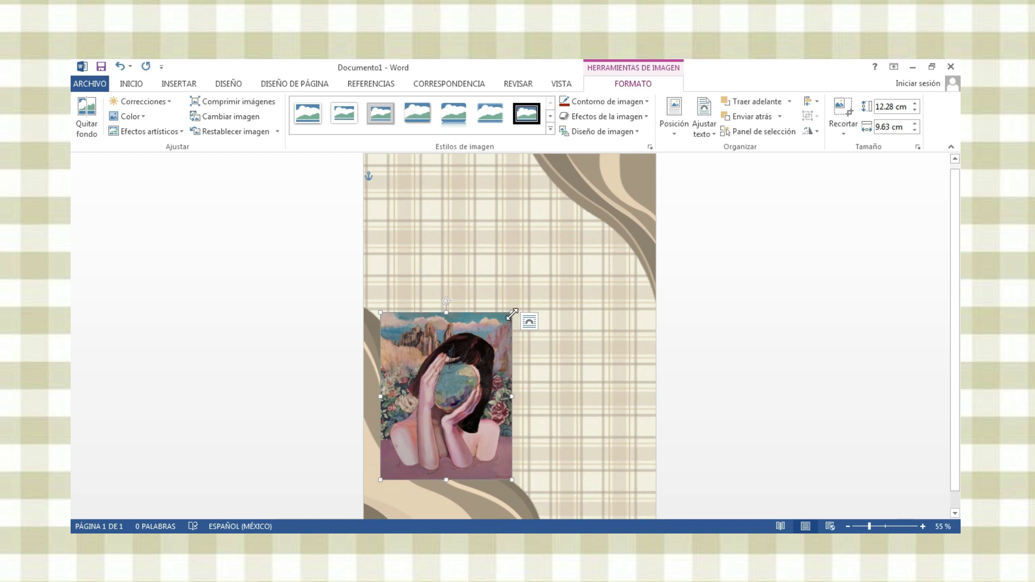
# Apply the tilted white-border snapshot picture style to the painting.
pyautogui.click(498, 403)
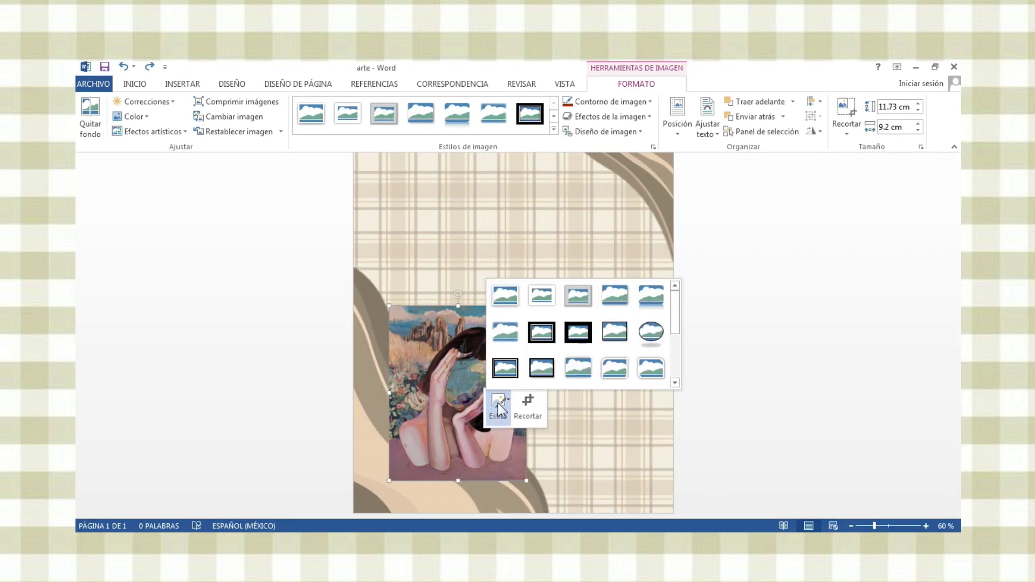
pyautogui.moveTo(674, 324); pyautogui.dragTo(675, 350)
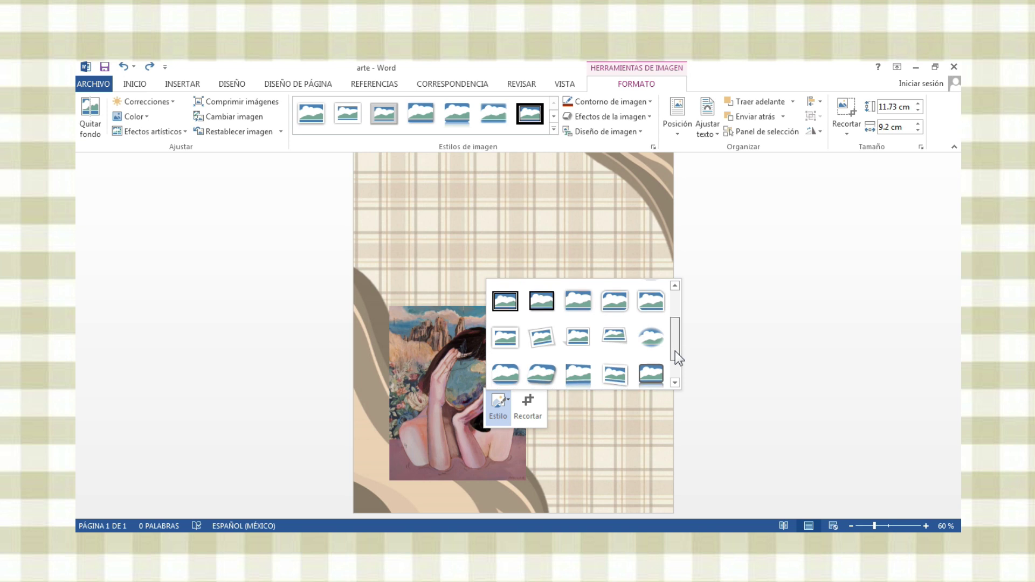
pyautogui.click(546, 335)
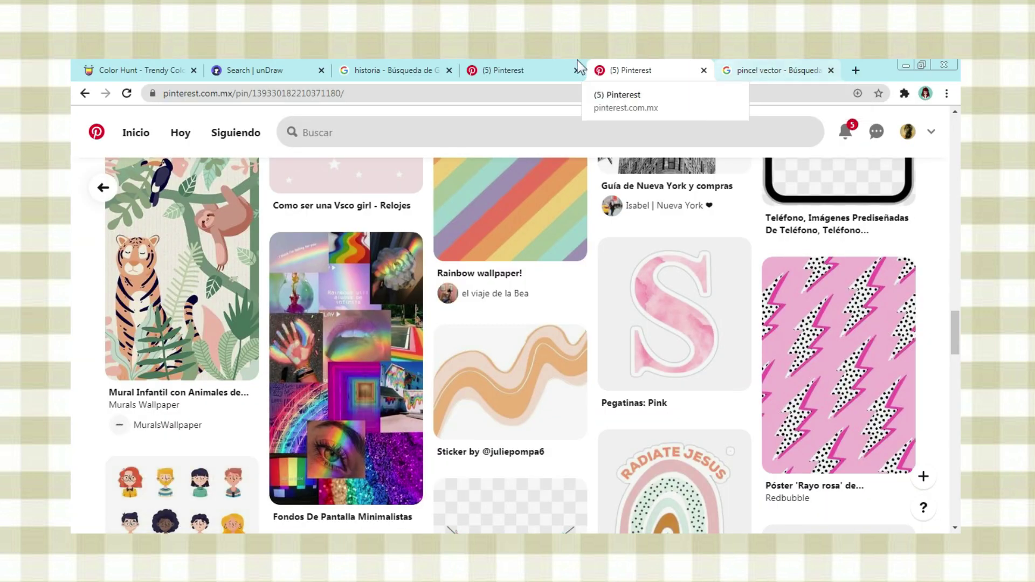
# Copy the black paint-splatter image from the 'pincel vector' results and return to Word.
pyautogui.click(781, 61)
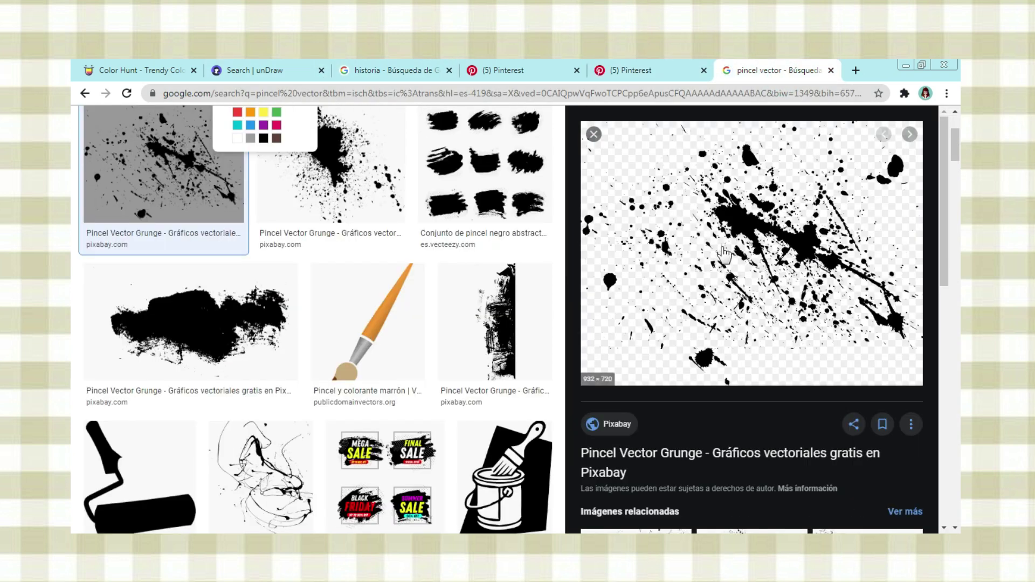
pyautogui.rightClick(713, 226)
pyautogui.click(745, 360)
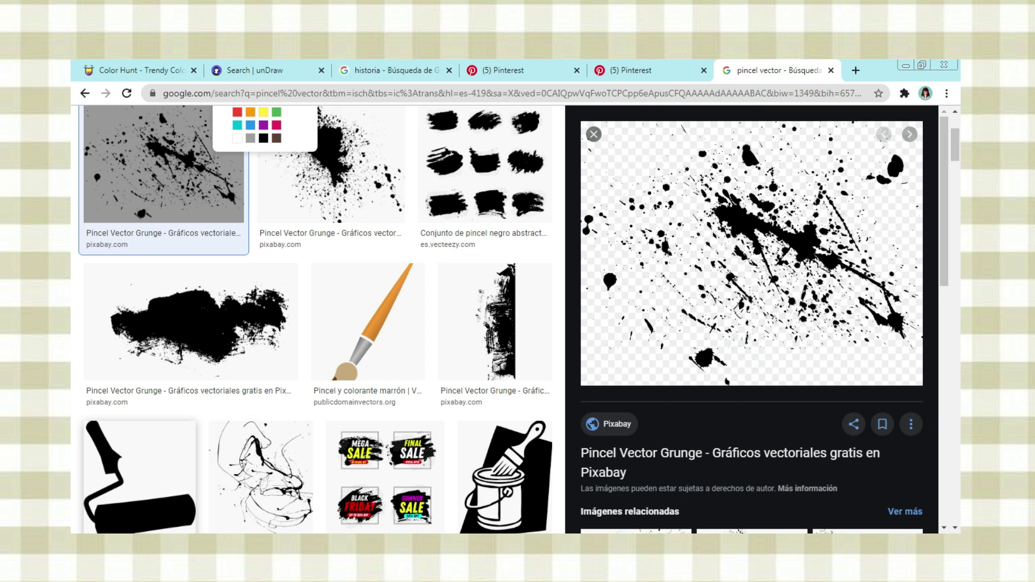
pyautogui.click(243, 527)
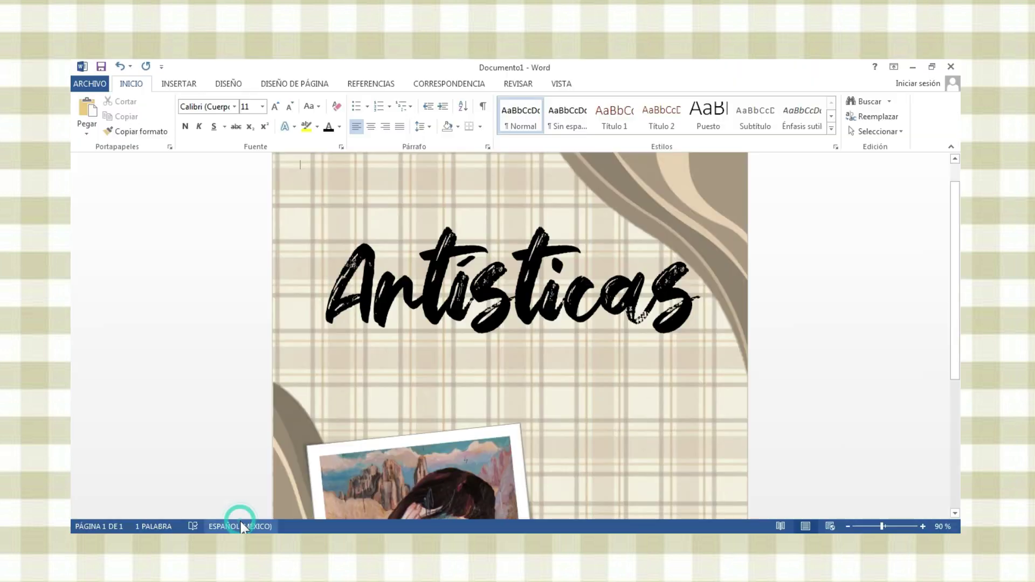
# Paste the black splatter onto the cover and set it Detrás del texto behind the title.
pyautogui.click(86, 114)
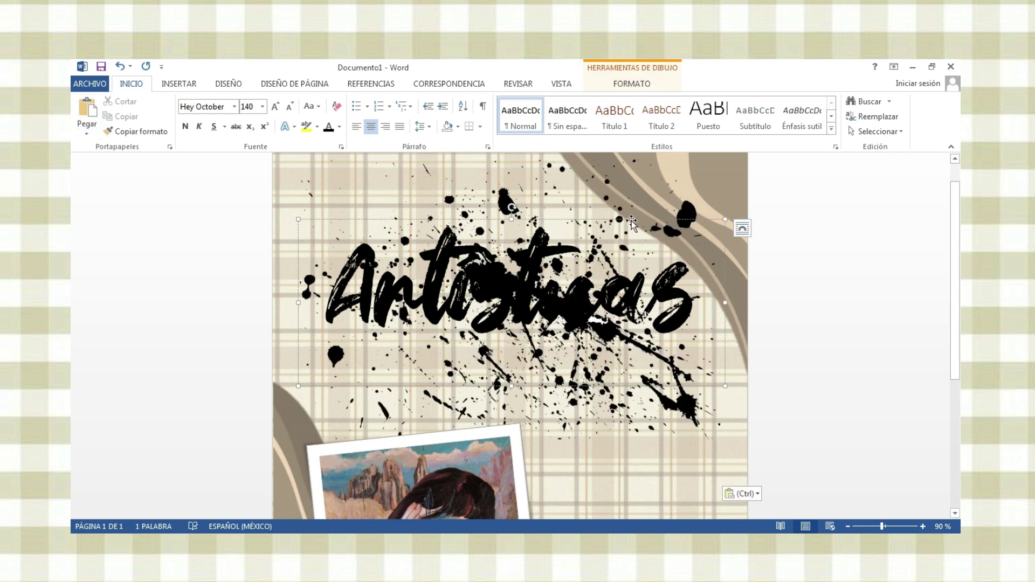
pyautogui.click(742, 226)
pyautogui.click(815, 342)
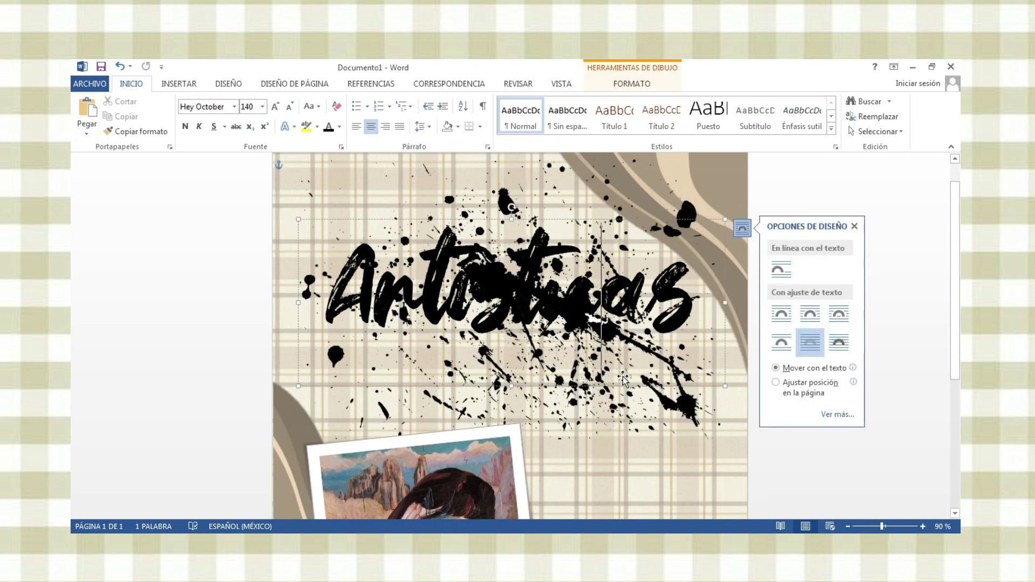
pyautogui.click(635, 404)
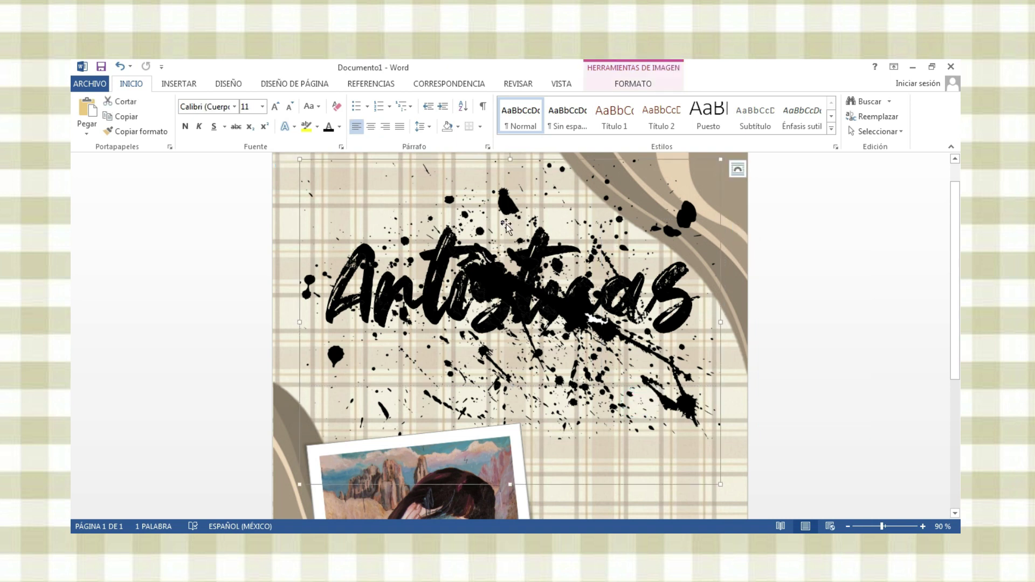
pyautogui.click(120, 66)
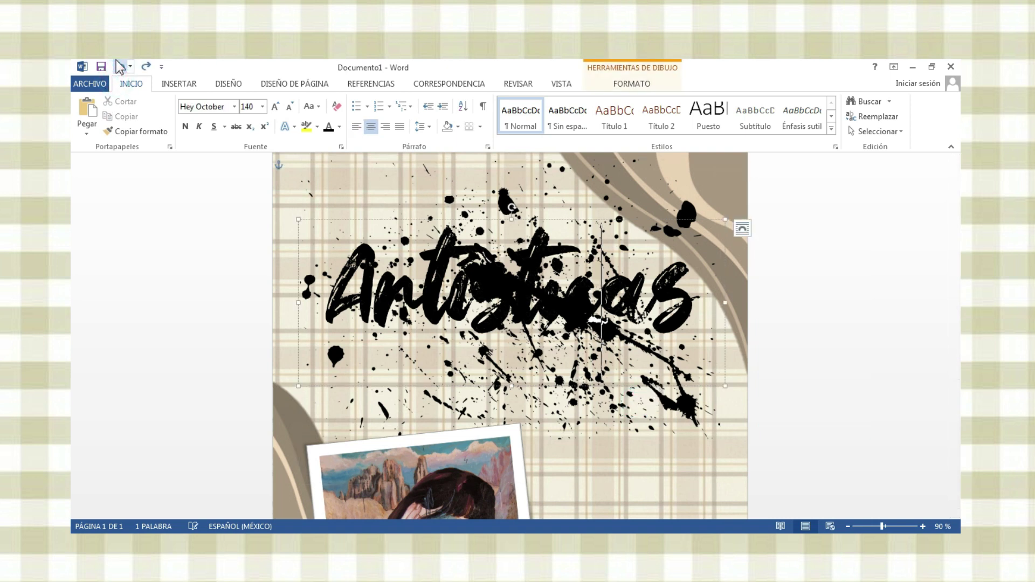
pyautogui.click(621, 396)
pyautogui.click(737, 172)
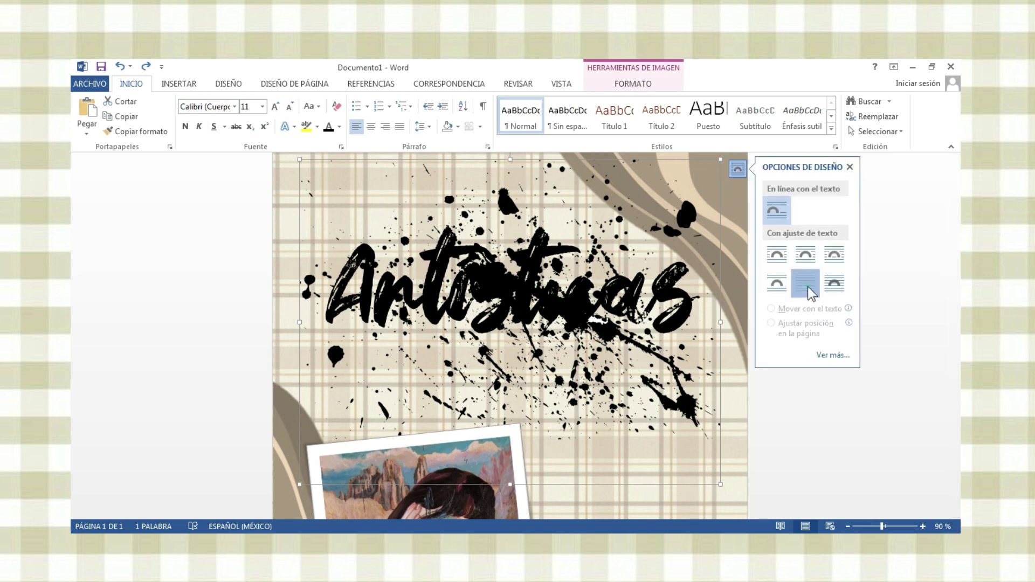
pyautogui.click(807, 285)
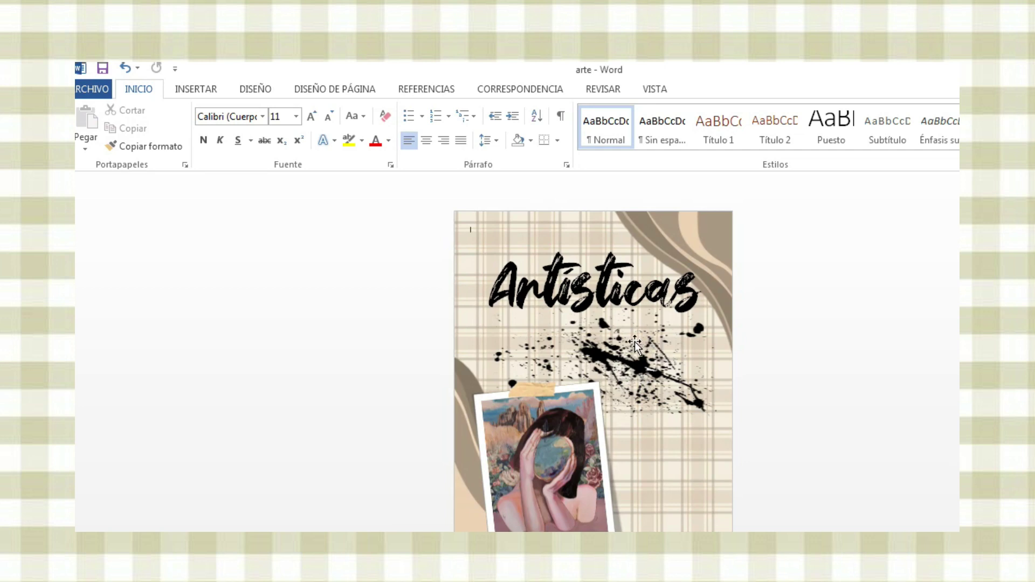
# Recolour the splatter light brown (Marrón, Color de énfasis 4 claro).
pyautogui.click(637, 344)
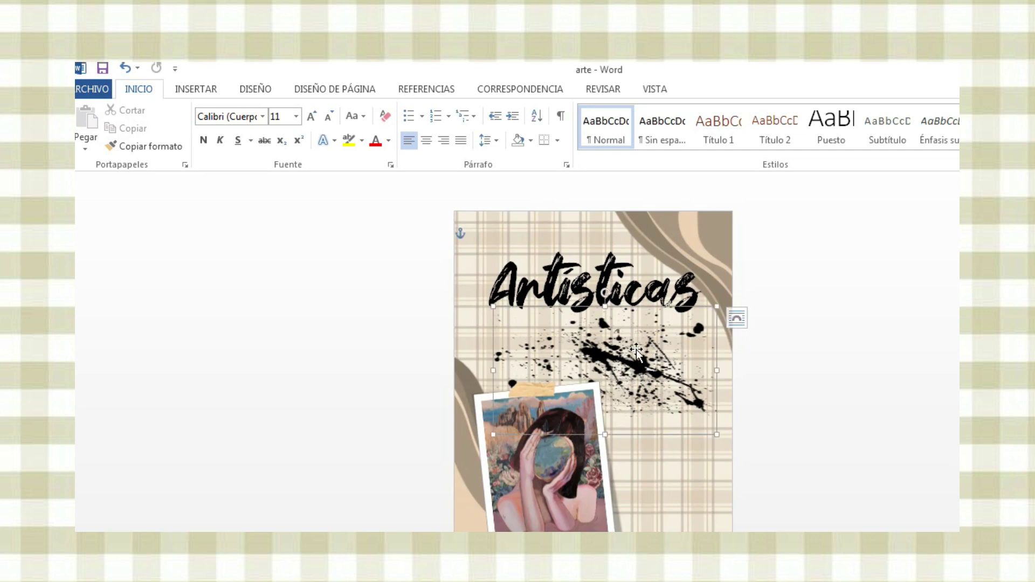
pyautogui.doubleClick(638, 351)
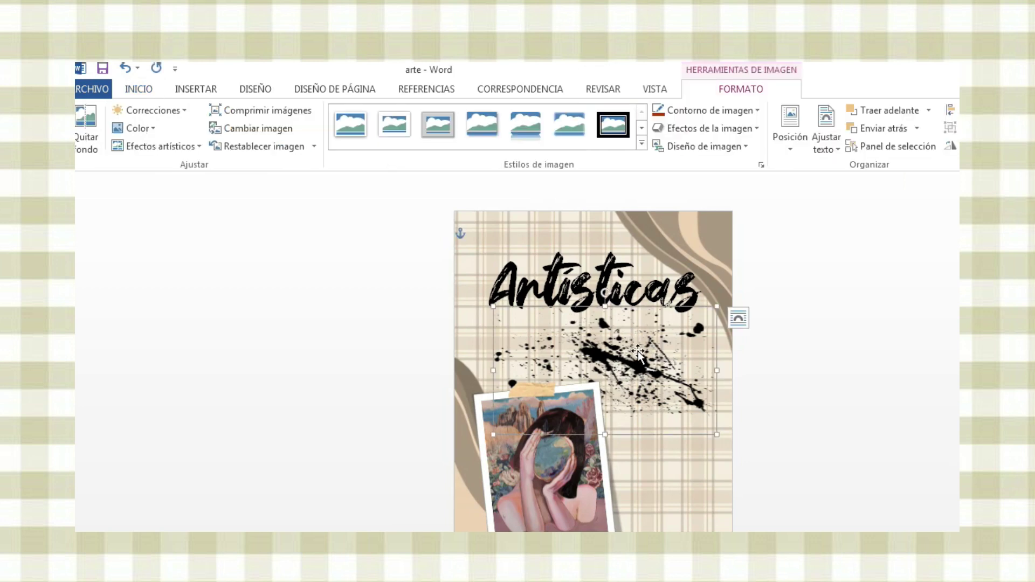
pyautogui.click(153, 128)
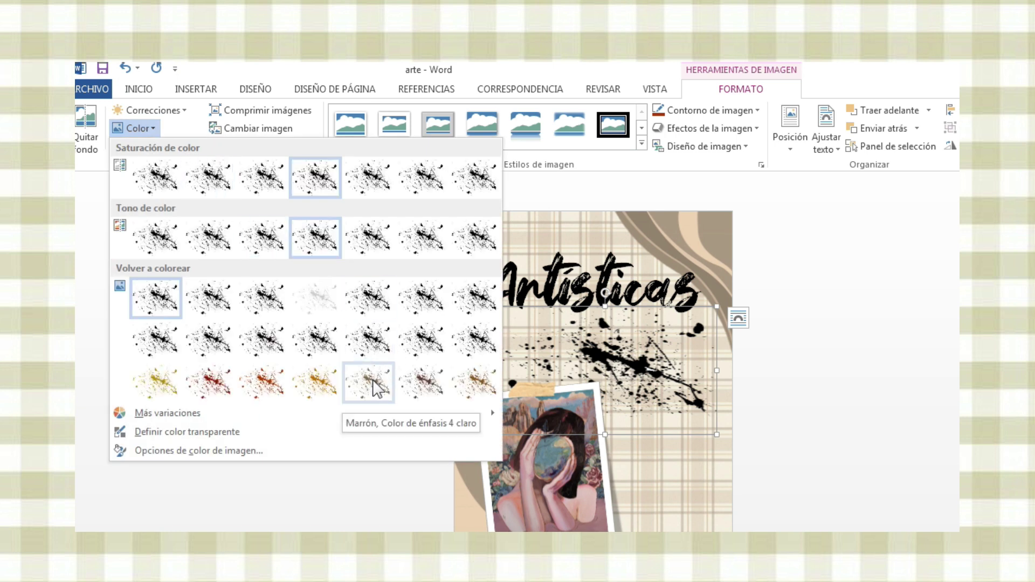
pyautogui.click(383, 373)
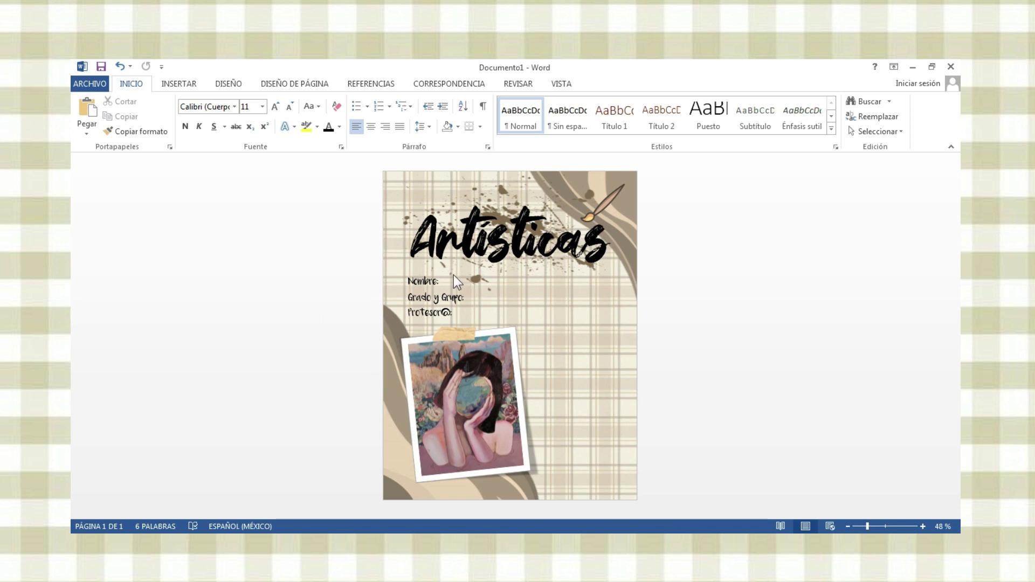
# Select the Nombre/Grado y Grupo/Profesor@ text box to check its Luna font, then deselect it.
pyautogui.click(439, 295)
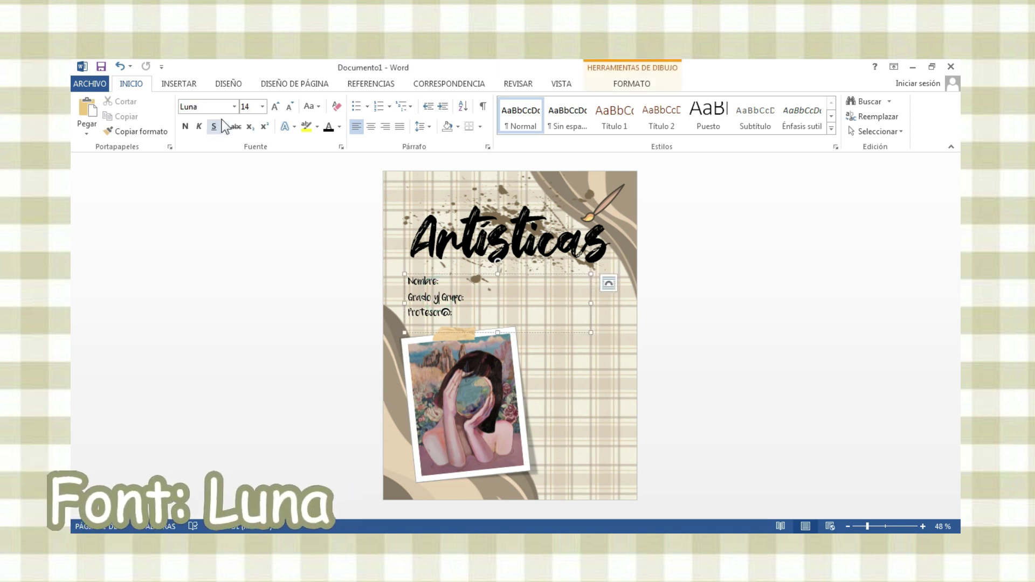
pyautogui.click(875, 312)
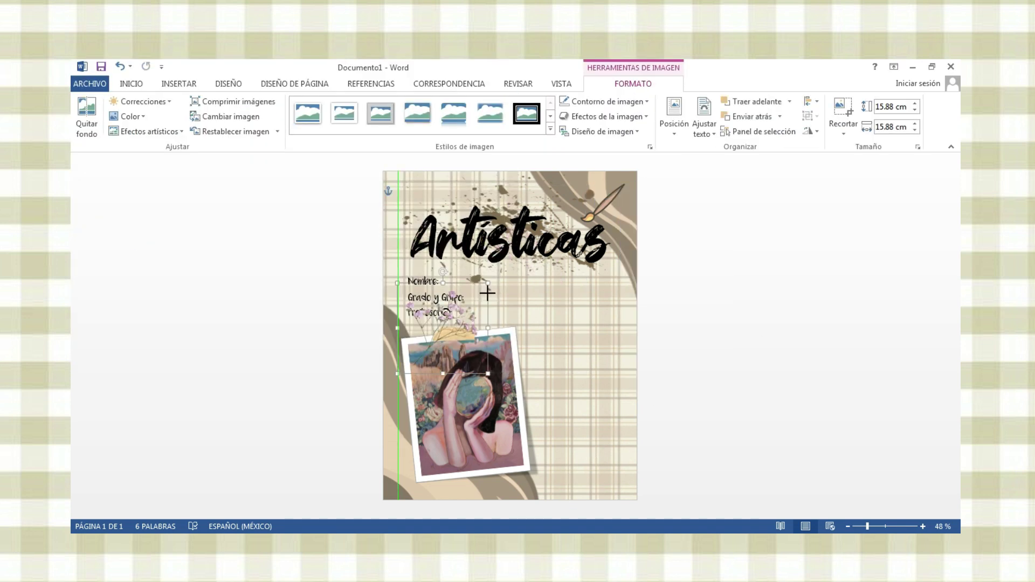
# Deselect the flower sprig to view the finished Artísticas cover.
pyautogui.click(923, 241)
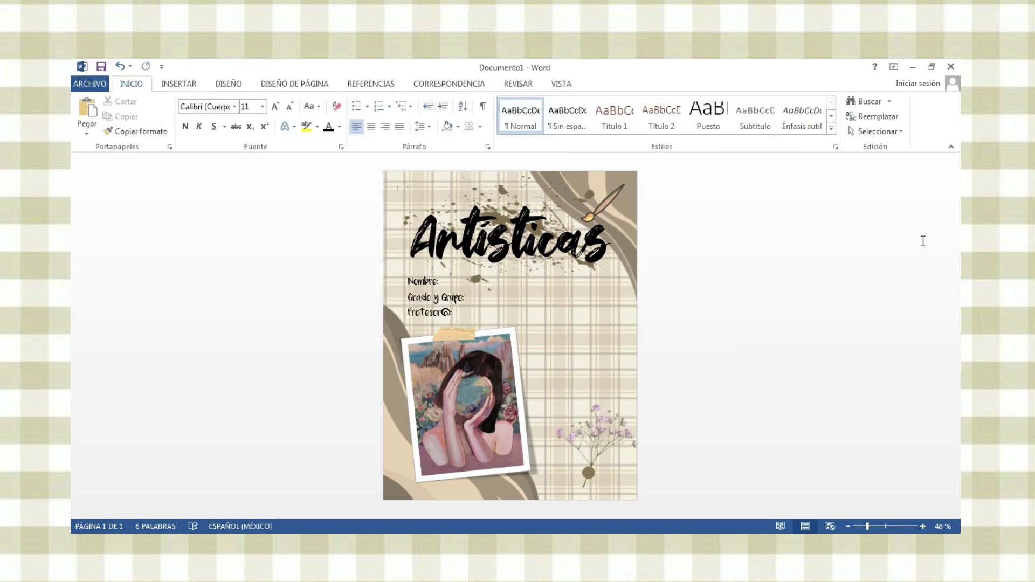